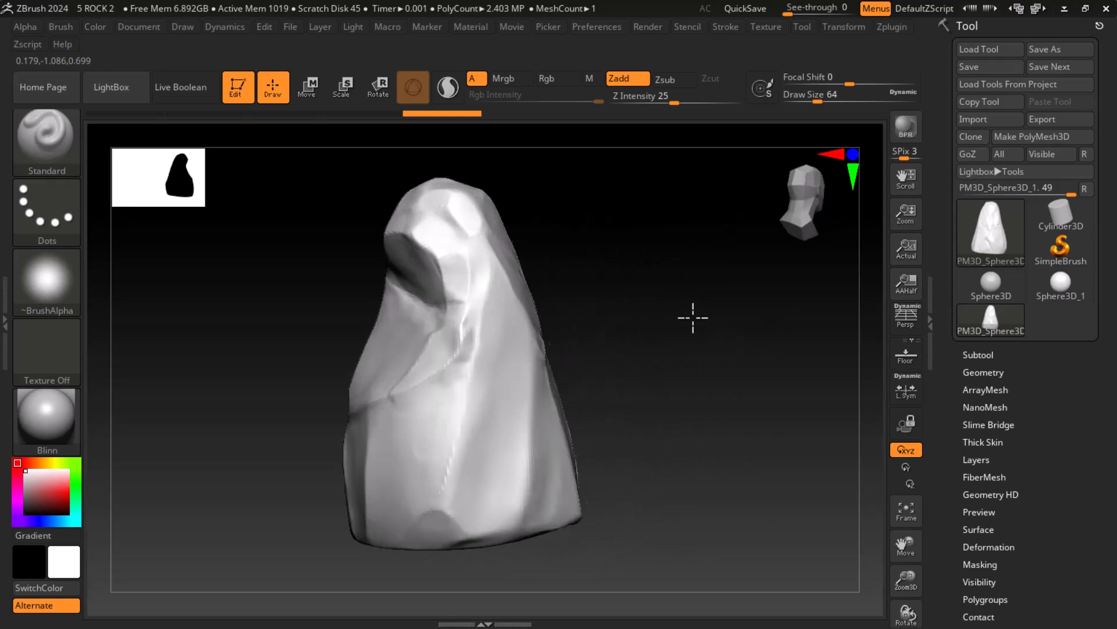
Switch the interface layout to compact_UI_brush_materials and expand the rock's Subtool settings.
mouse_move(709, 381)
left_mouse_down()
mouse_move(661, 371)
mouse_move(743, 352)
mouse_move(771, 369)
mouse_move(756, 351)
mouse_move(673, 359)
mouse_move(761, 357)
mouse_move(738, 364)
mouse_move(733, 350)
mouse_move(723, 372)
left_mouse_up()
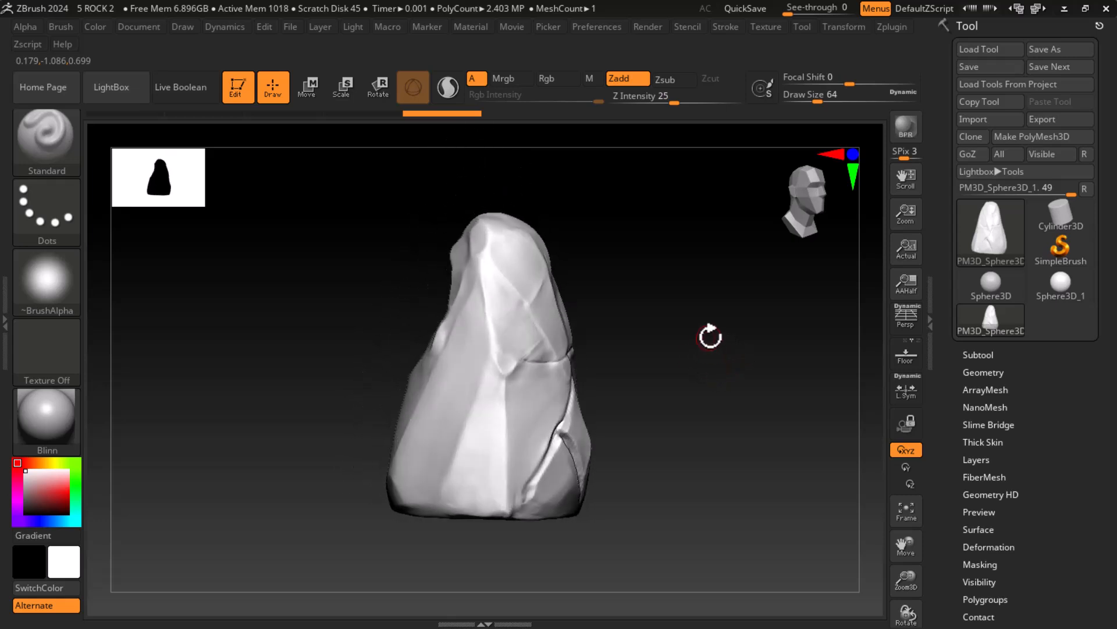
left_click_drag(710, 336, 716, 337)
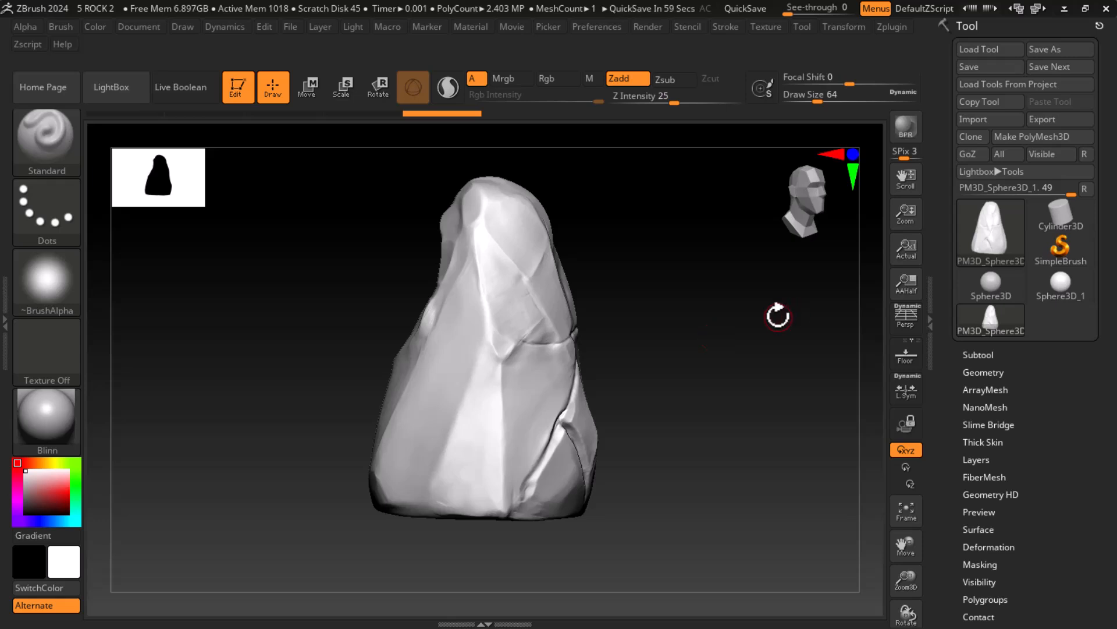
left_click_drag(687, 344, 678, 355)
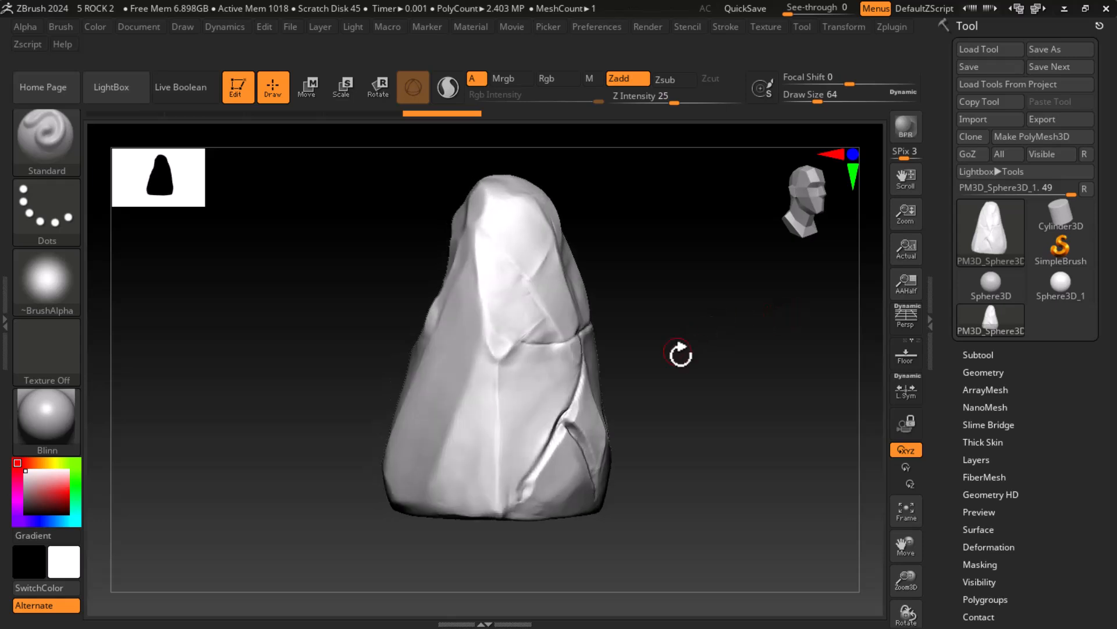
left_click(1041, 7)
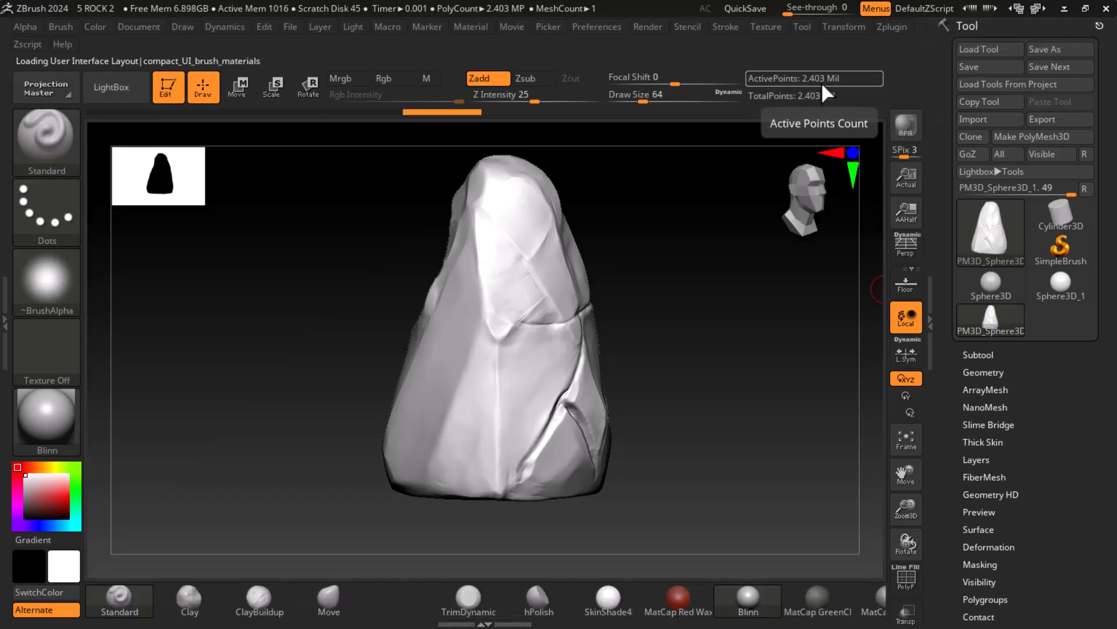
left_click(980, 354)
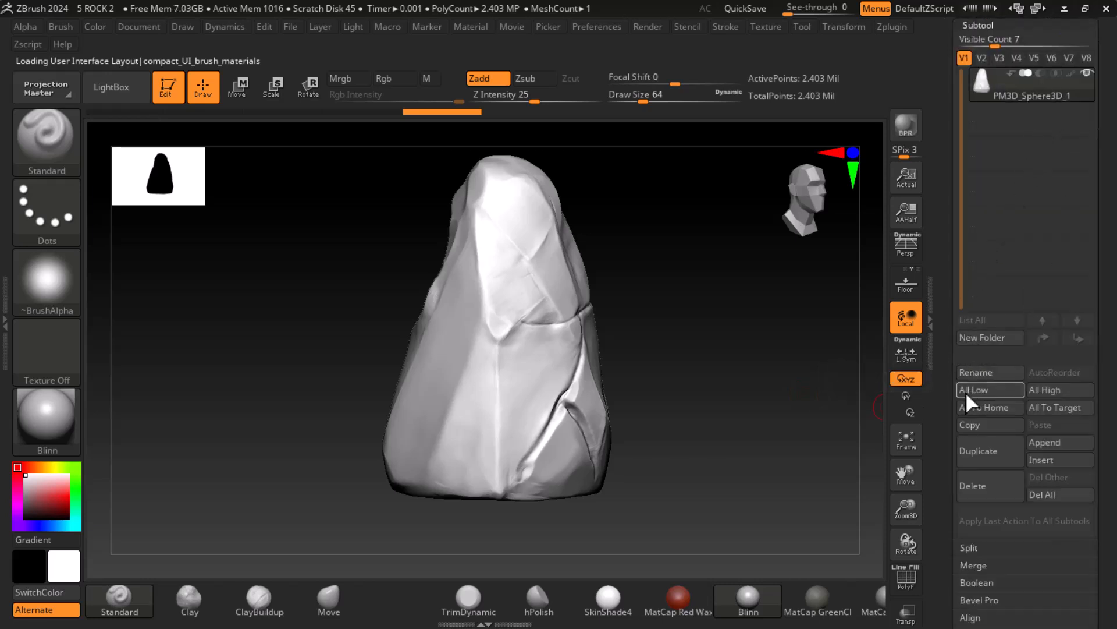
left_click_drag(938, 119, 935, 201)
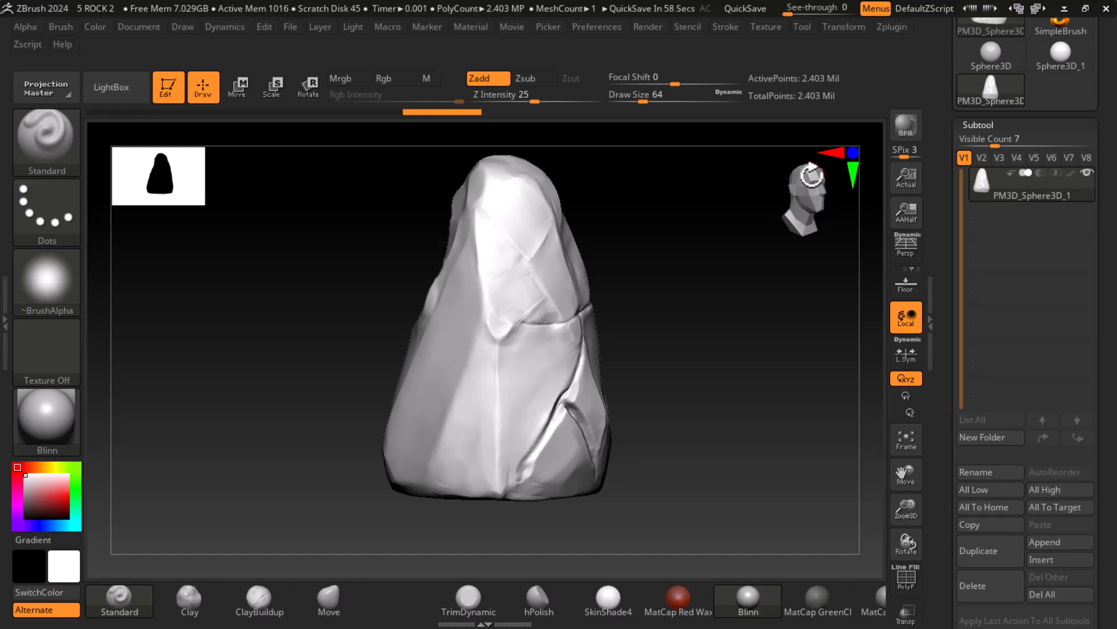
Dock the Zplugin palette beside the canvas and expand the FBX ExportImport options.
left_click(882, 28)
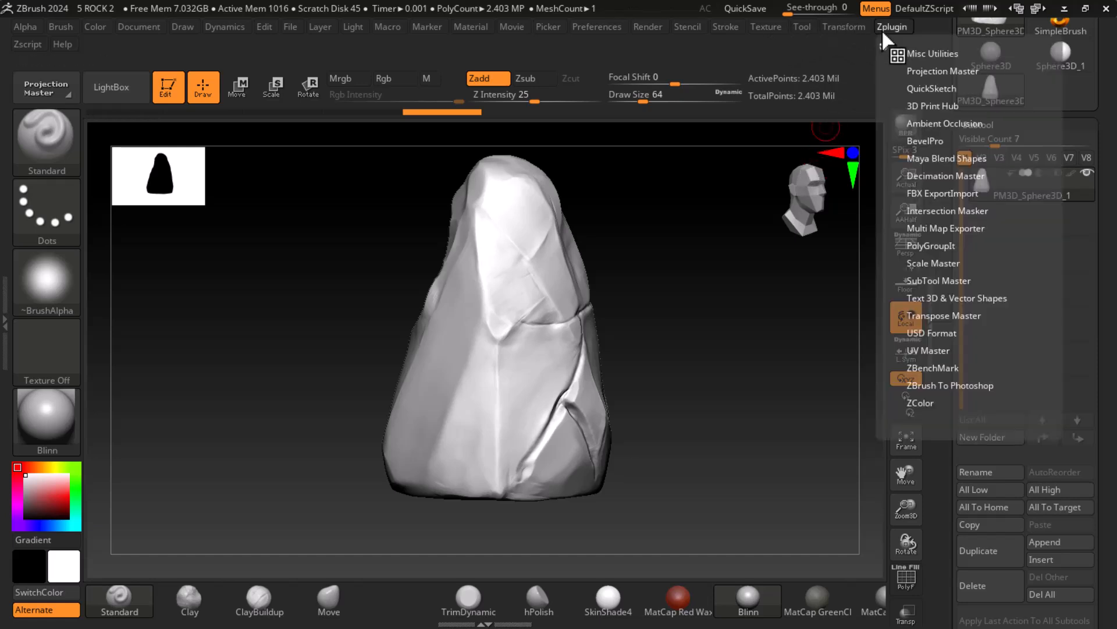
left_click(880, 48)
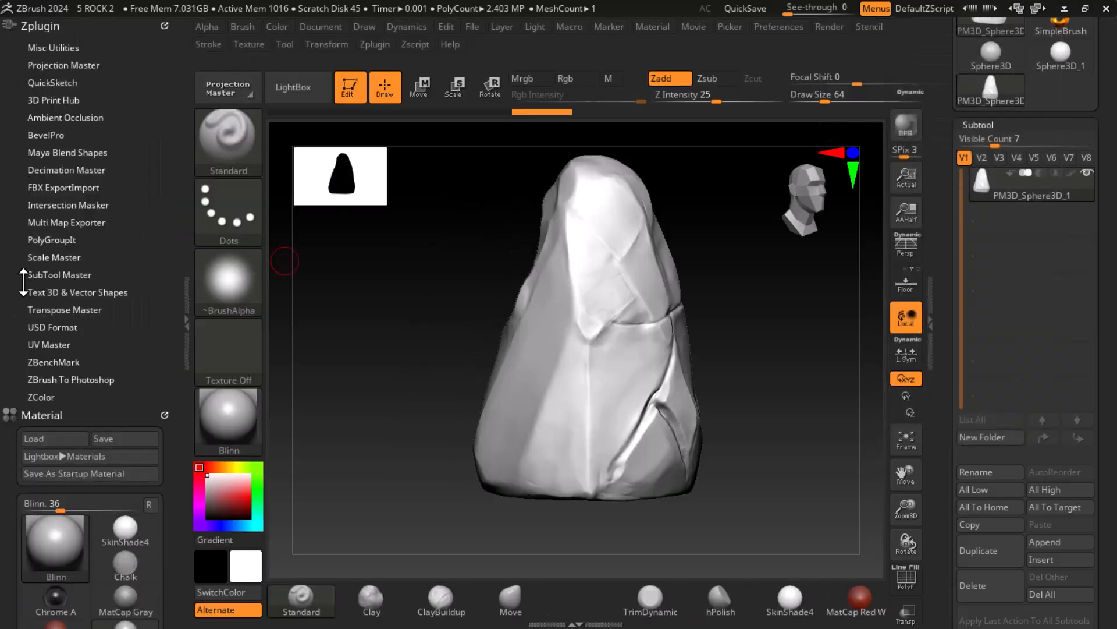
left_click(67, 192)
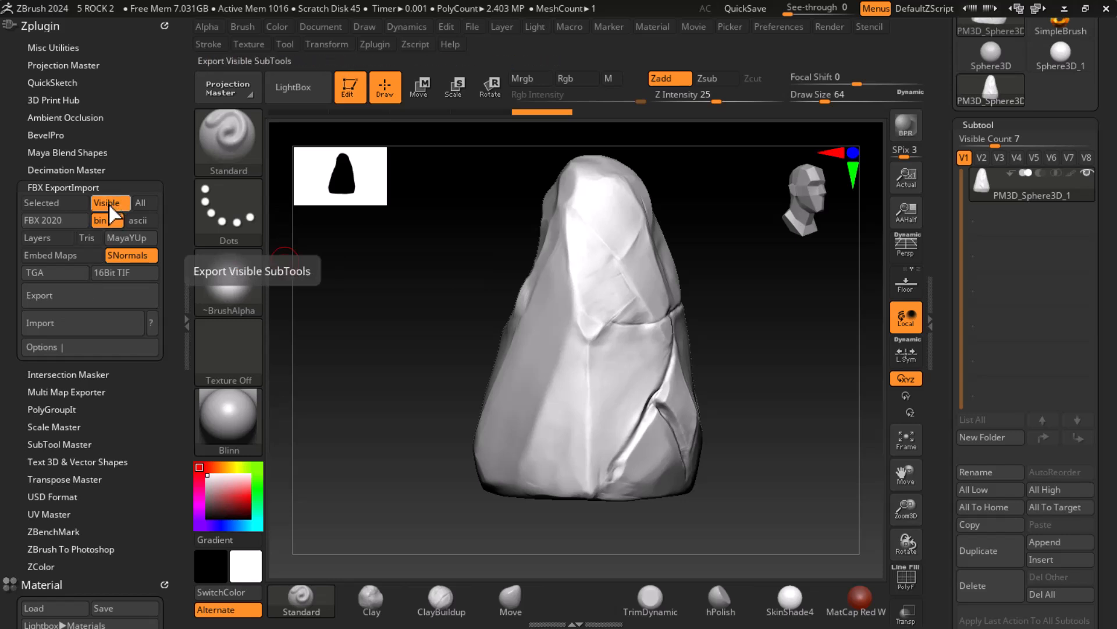
mouse_move(1093, 176)
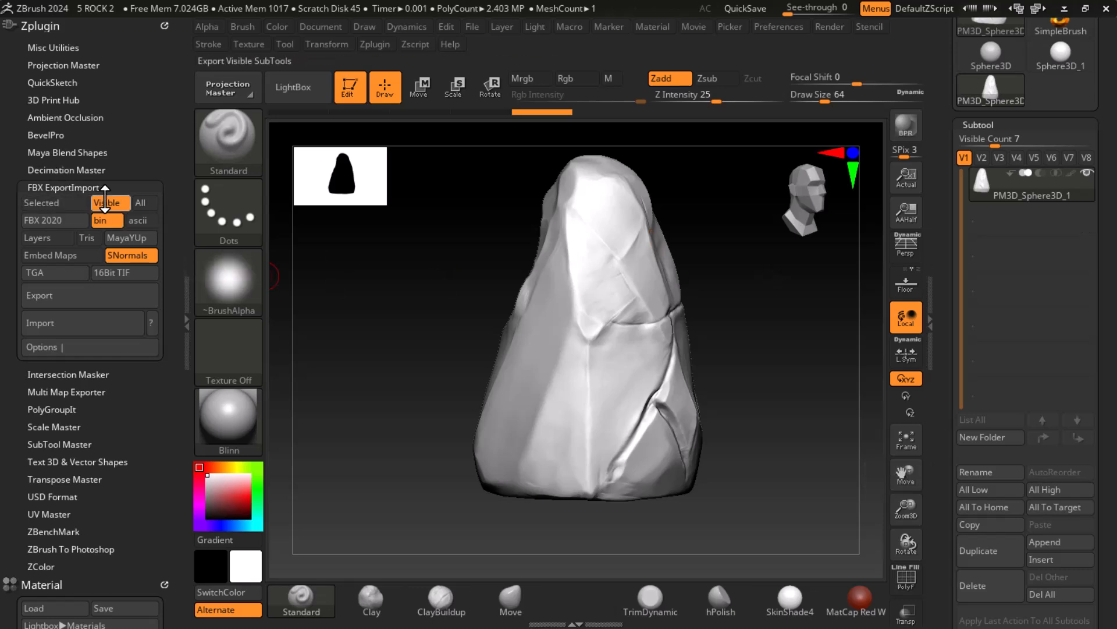
Cycle through the available FBX export versions and return to FBX 2020.
left_click(48, 220)
left_click(47, 220)
left_click(48, 220)
left_click(48, 220)
left_click(47, 220)
left_click(47, 220)
left_click(48, 220)
left_click(47, 220)
left_click(48, 220)
left_click(48, 220)
left_click(48, 220)
left_click(48, 220)
left_click(48, 220)
left_click(47, 220)
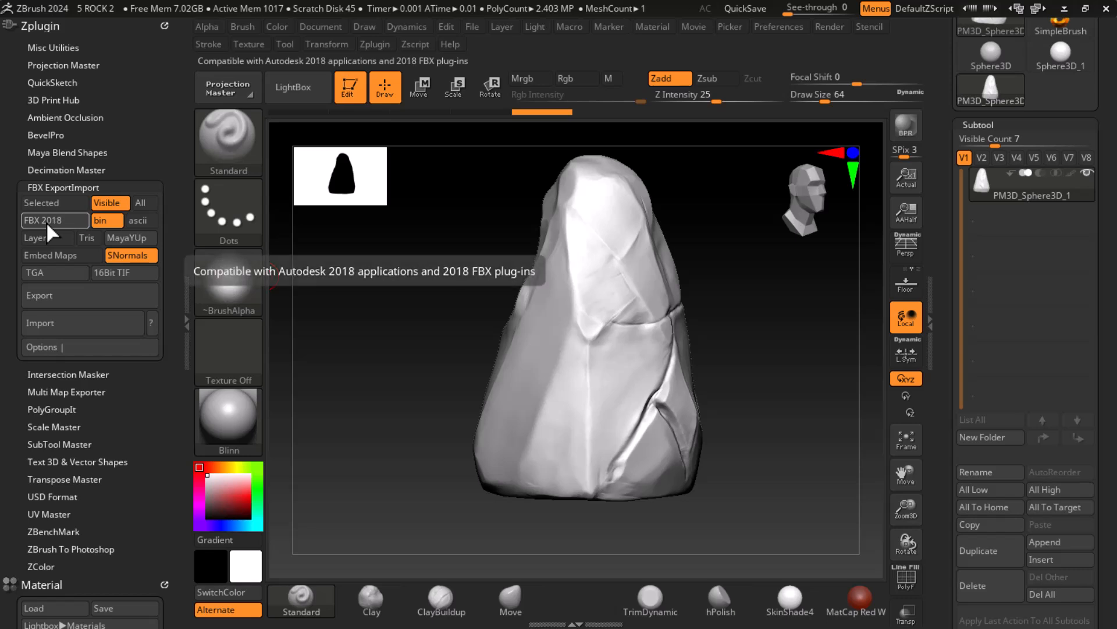
left_click(47, 220)
left_click(47, 220)
left_click(47, 220)
left_click(47, 220)
left_click(47, 220)
left_click(47, 220)
left_click(47, 220)
left_click(47, 220)
left_click(47, 220)
left_click(47, 220)
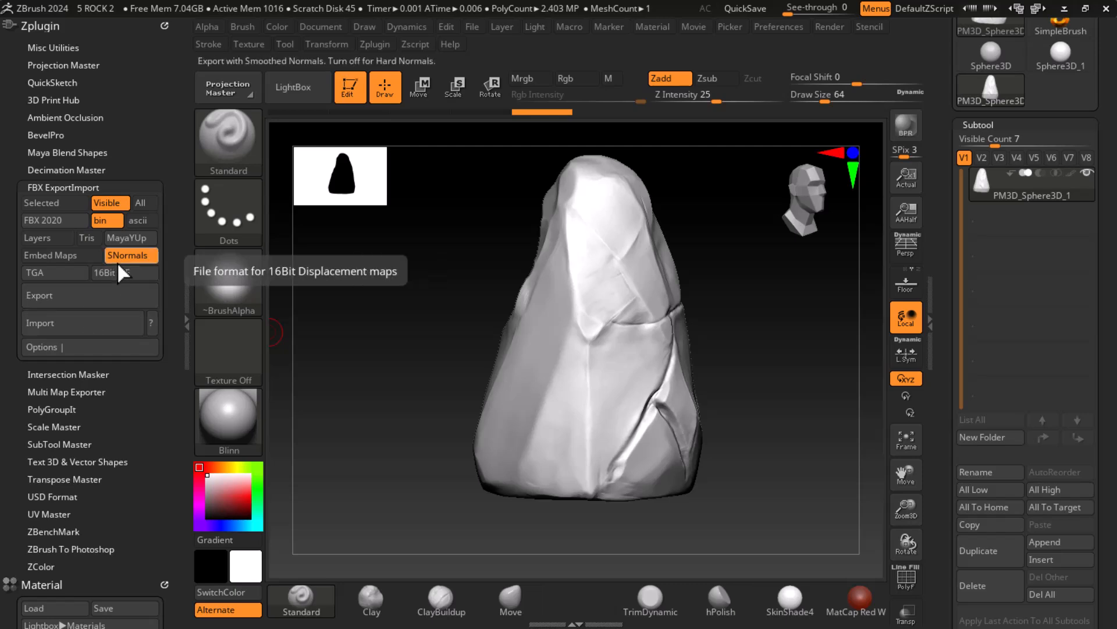
Export the visible rock subtool as an FBX file named 5ROCK 2_HIGH in the 5 ROCK 2 folder.
left_click(79, 295)
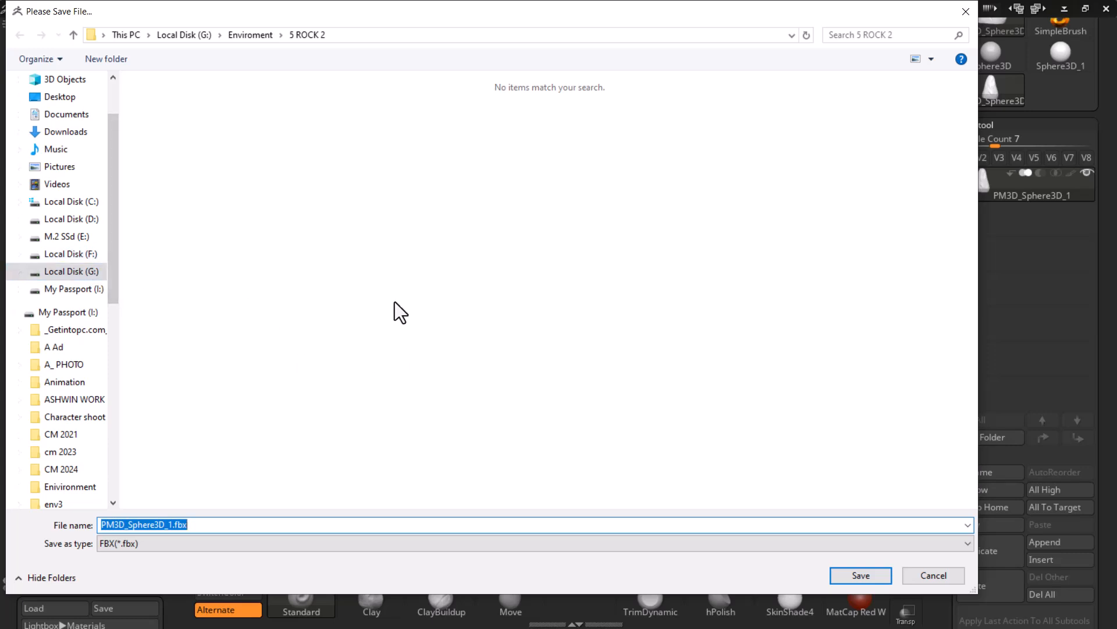
type("5")
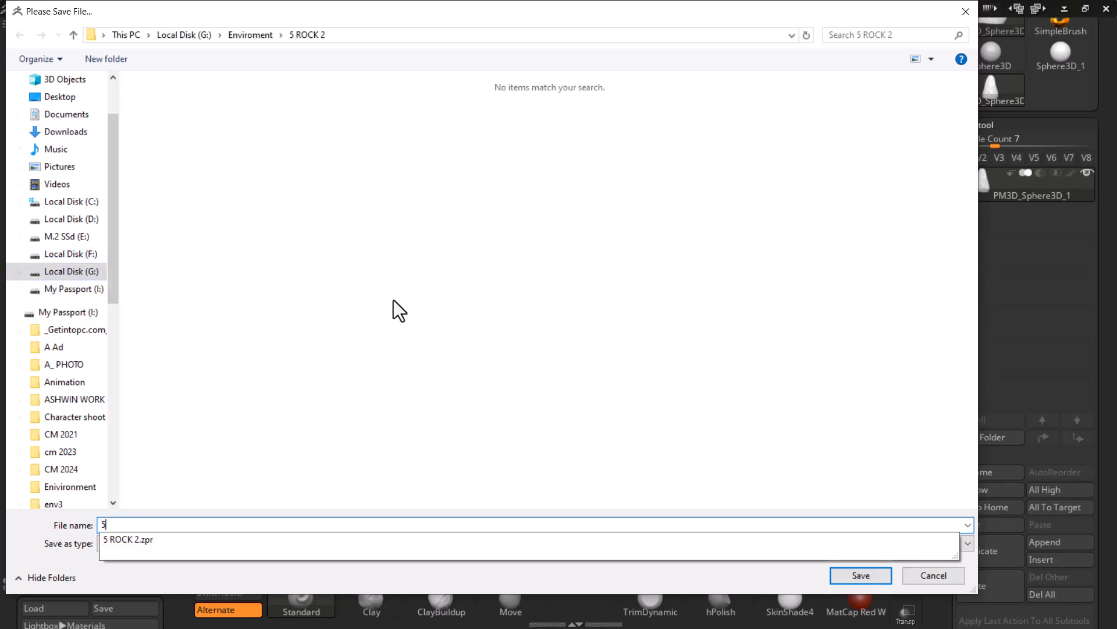
type("ROCK")
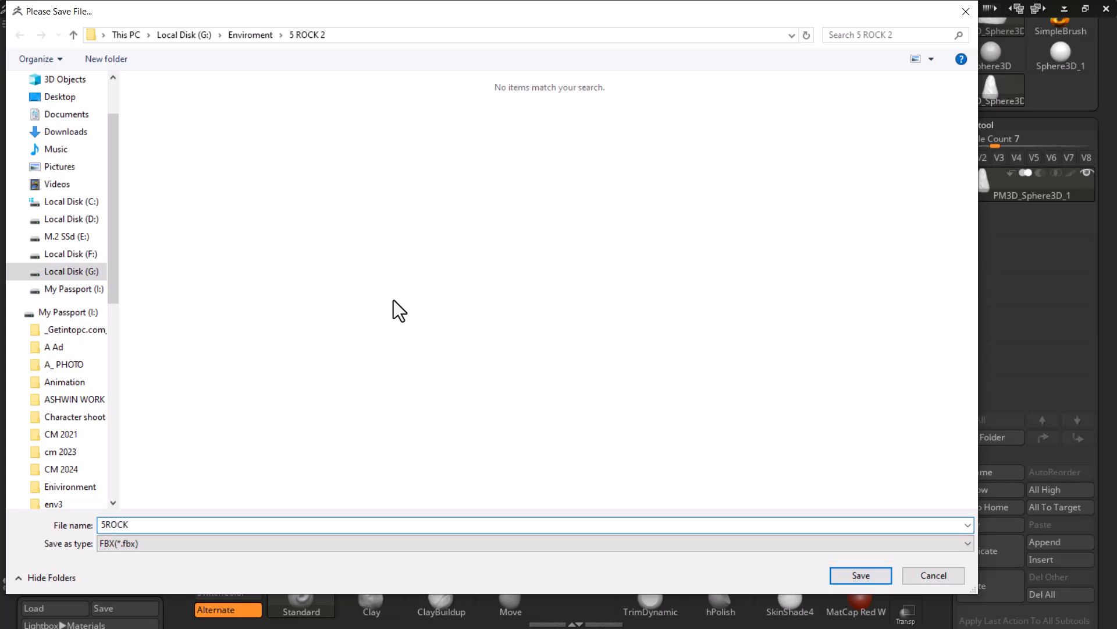
type(" 2_HIGH")
left_click(858, 576)
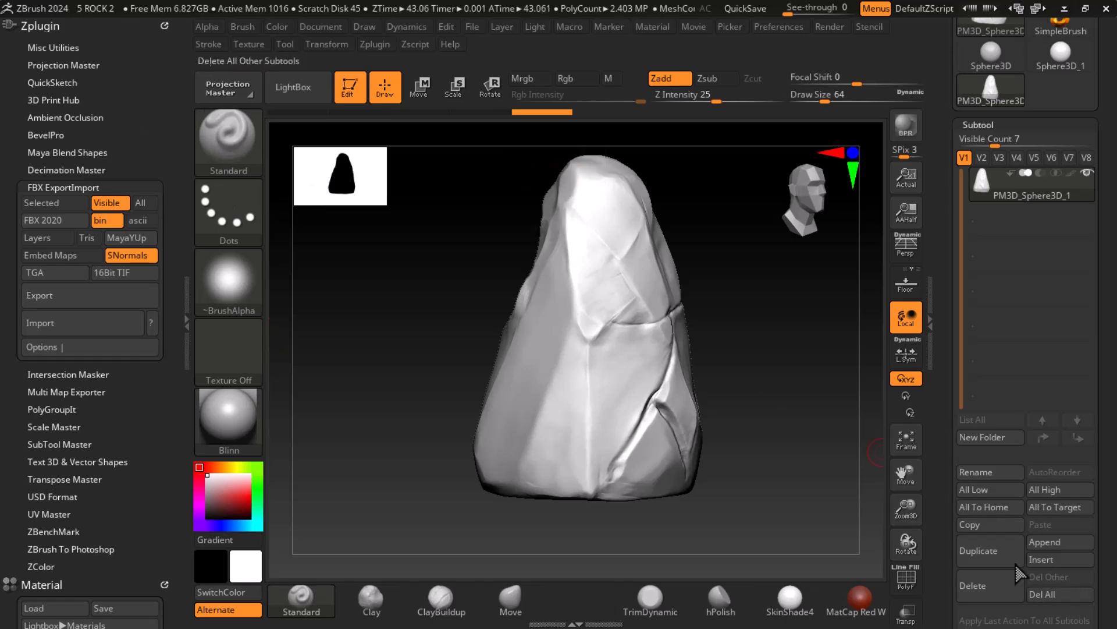
Rename the rock subtool to ROCK_HIGH.
left_click(1000, 472)
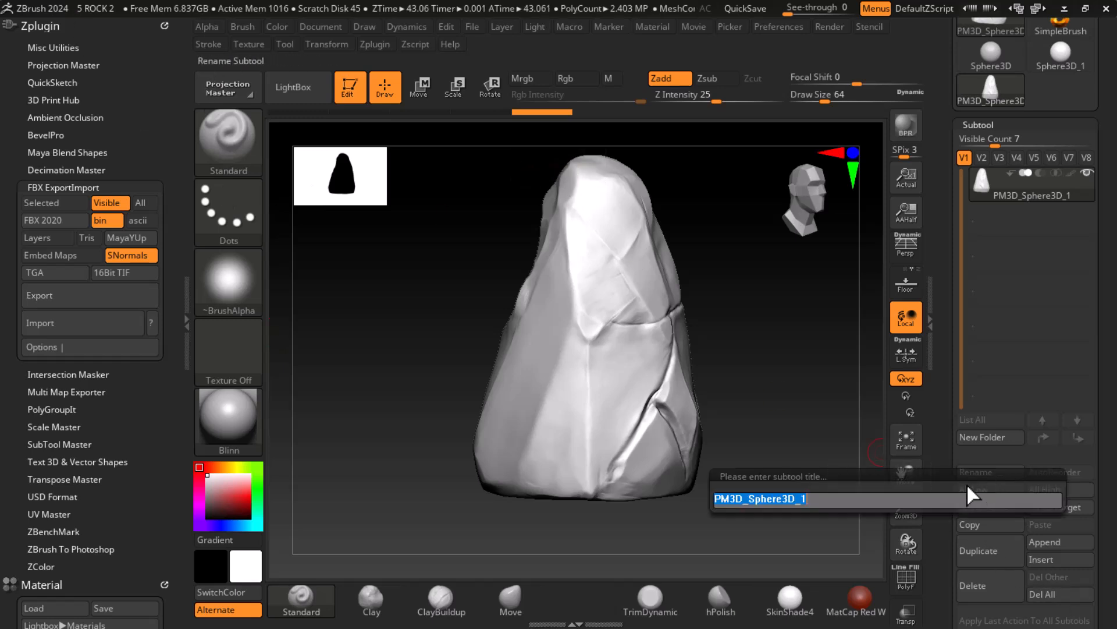
type("ROC")
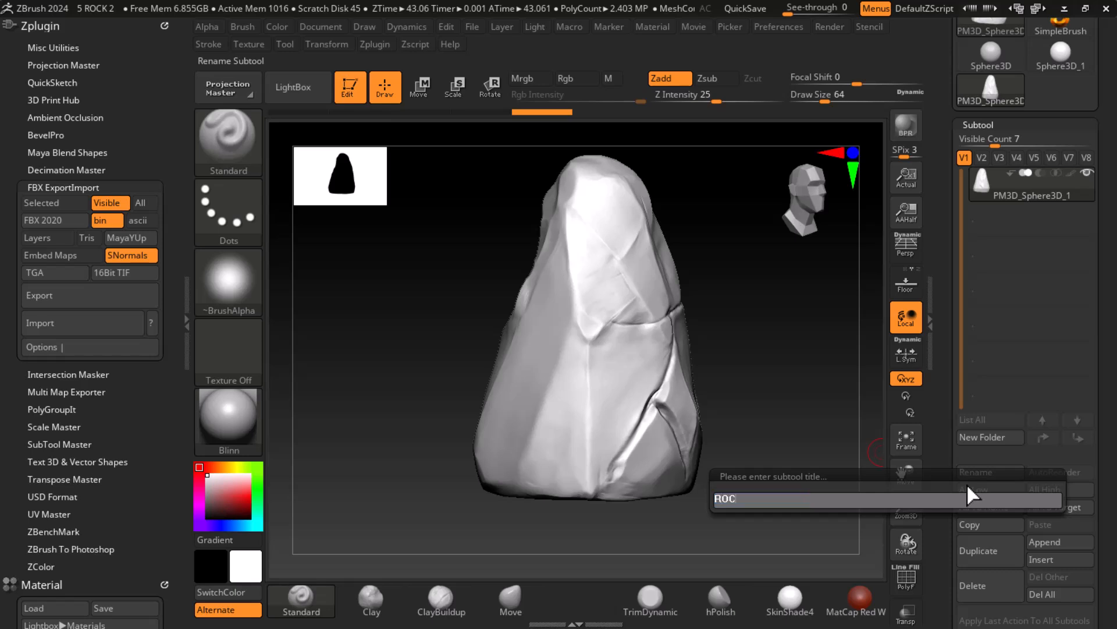
type("K_HIGH")
key("Return")
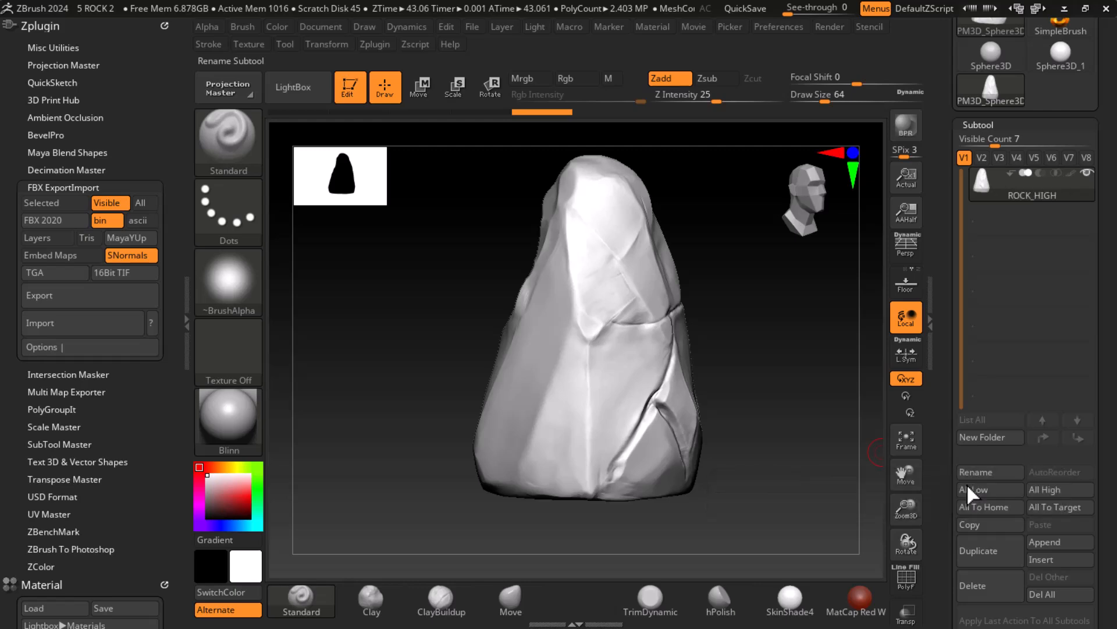
Launch Adobe Substance 3D Painter and dismiss its home screen.
key("super")
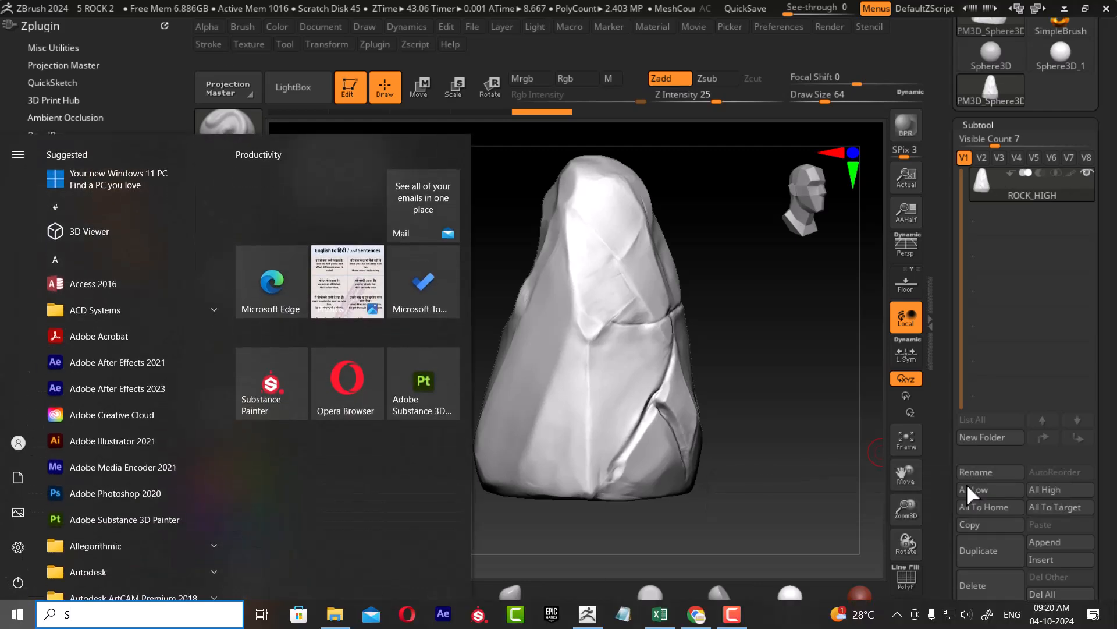
type("SU")
left_click(186, 262)
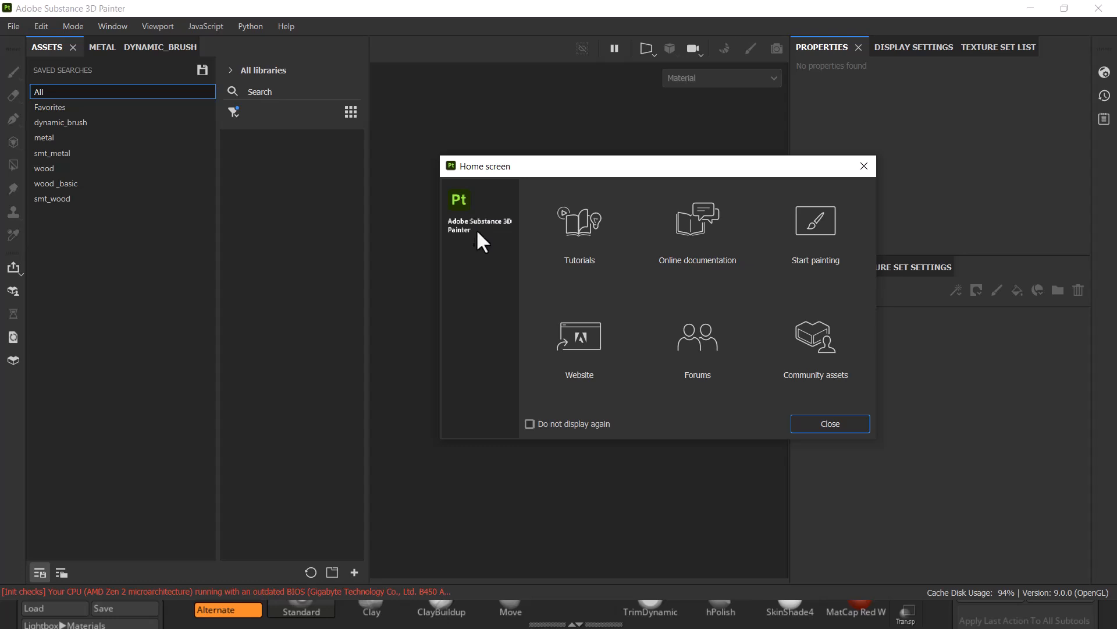
left_click(864, 169)
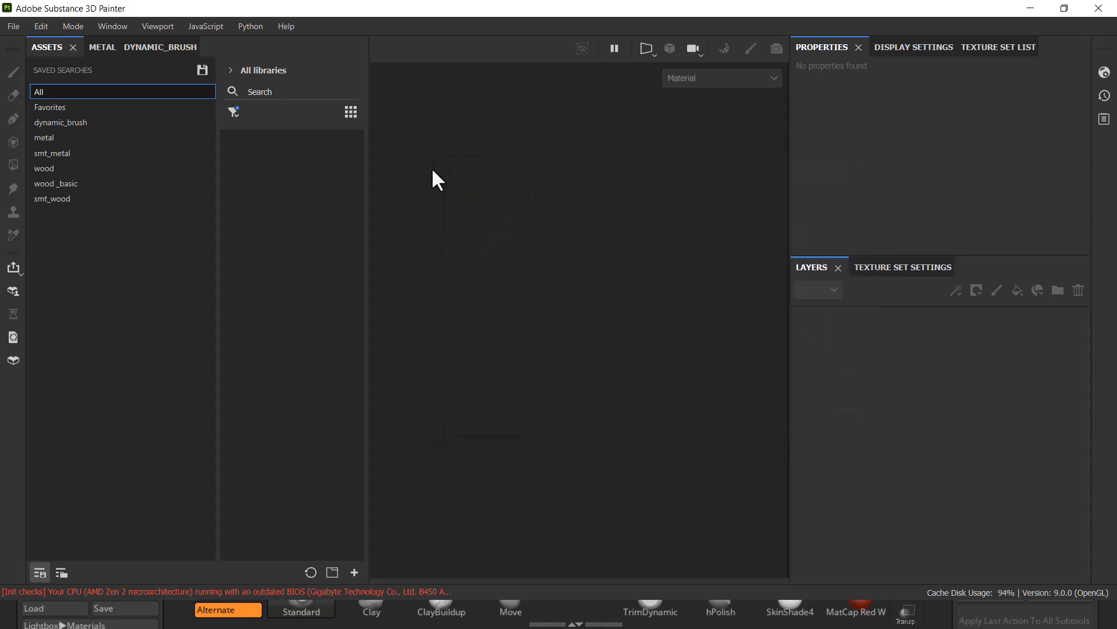
Open the recent project 4 Rock 1.spp as a reference.
left_click(10, 26)
mouse_move(86, 79)
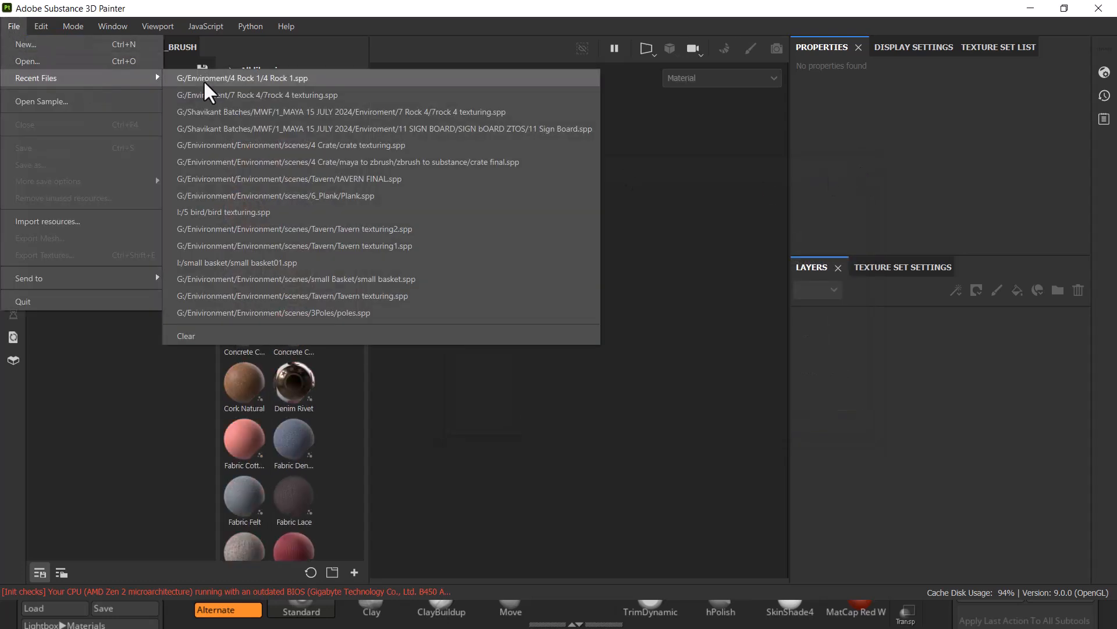
left_click(393, 150)
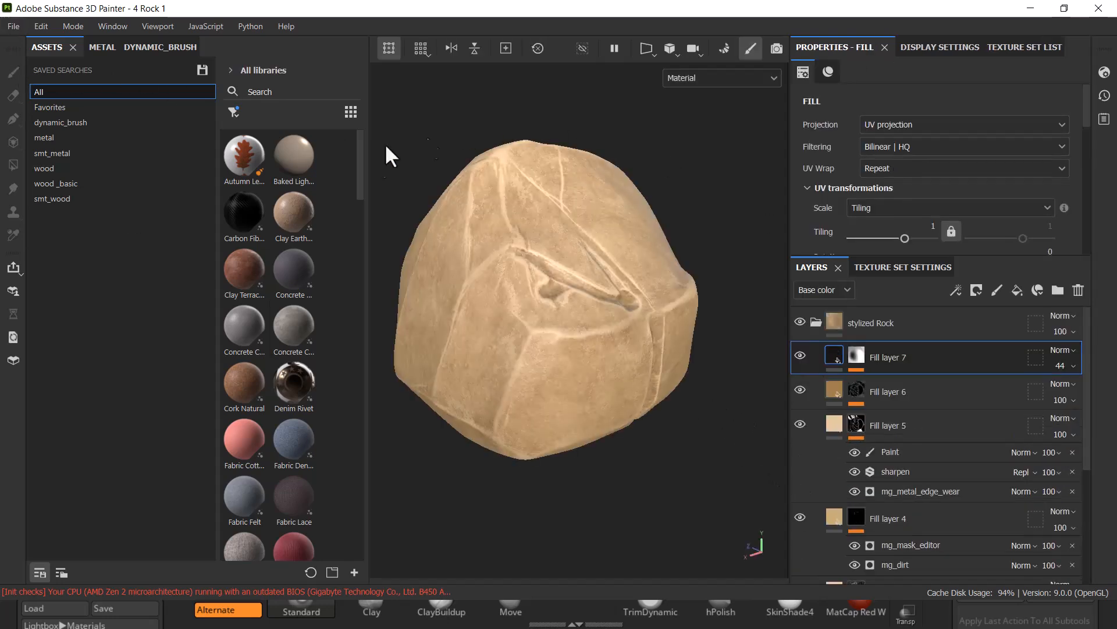
Open the mesh map baking settings and examine the low and high poly mesh suffixes.
left_click(899, 268)
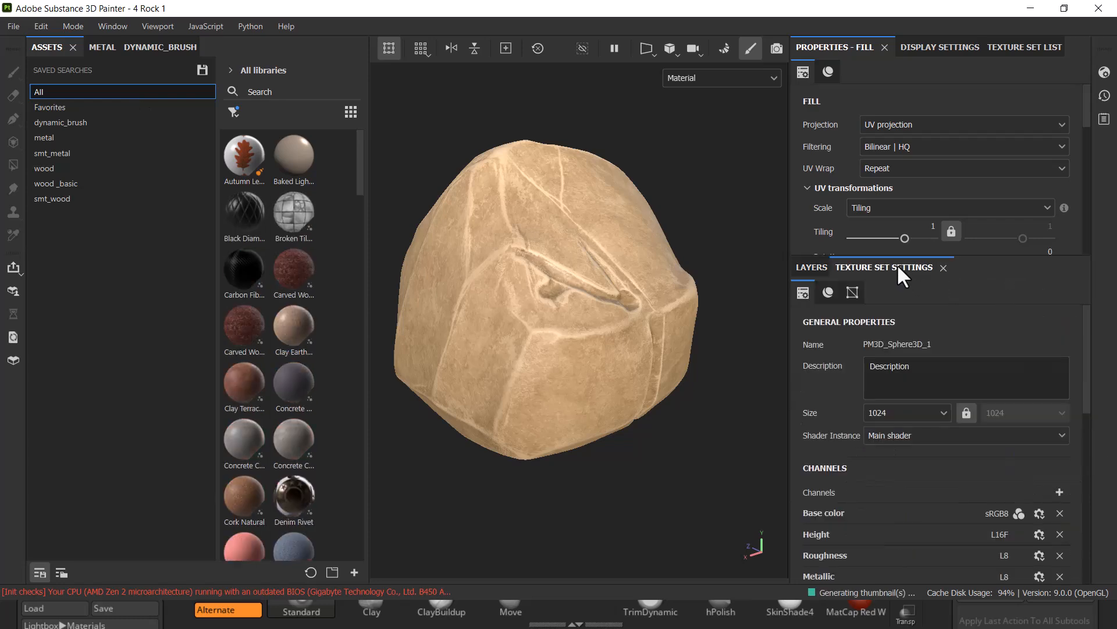
scroll(1031, 507, "down", 8)
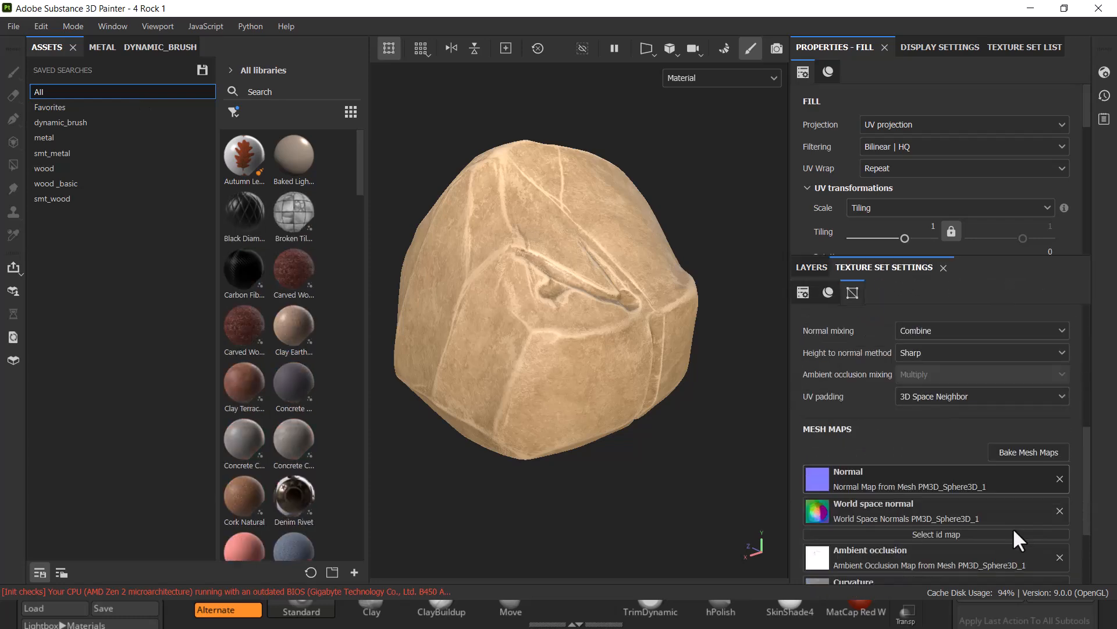
left_click(1038, 454)
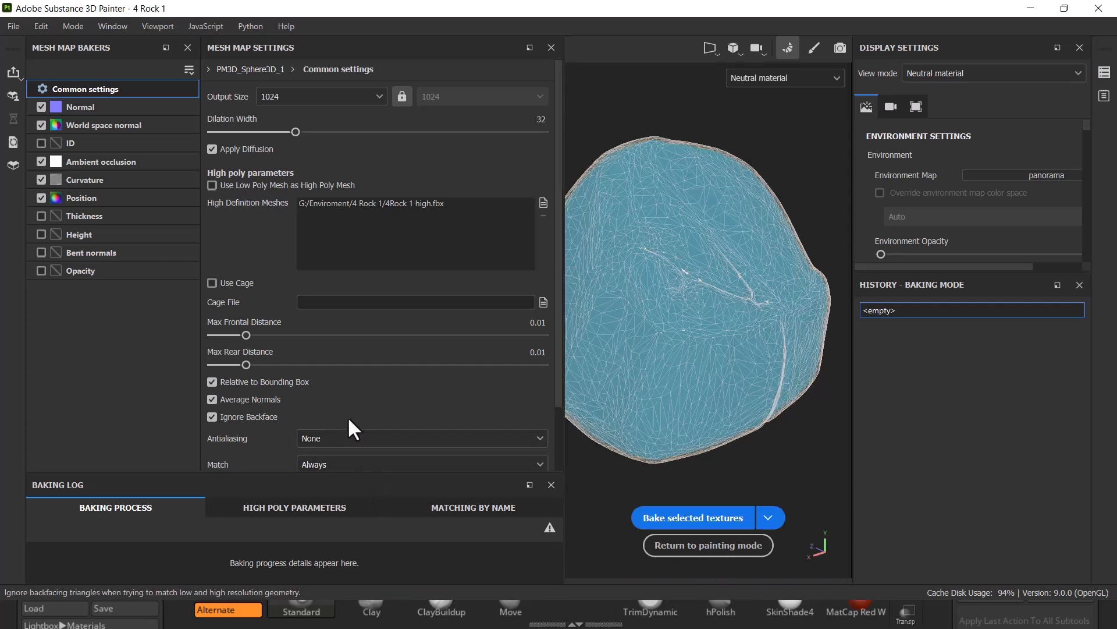
scroll(429, 381, "down", 2)
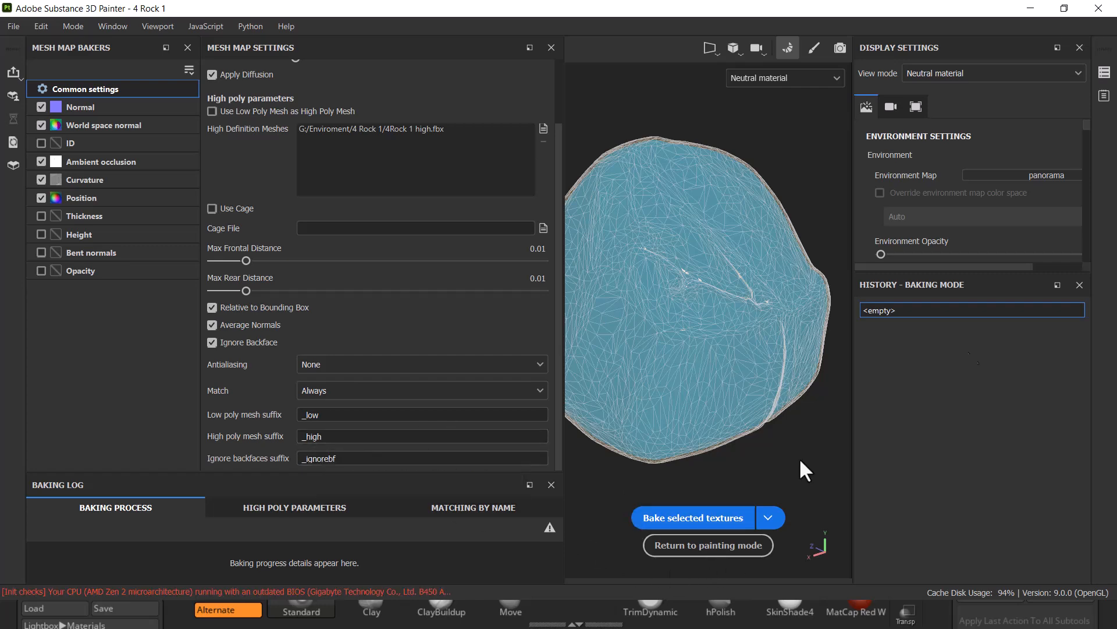
Return to ZBrush and rename the rock subtool to ROCK_high with a lowercase suffix.
left_click(1031, 8)
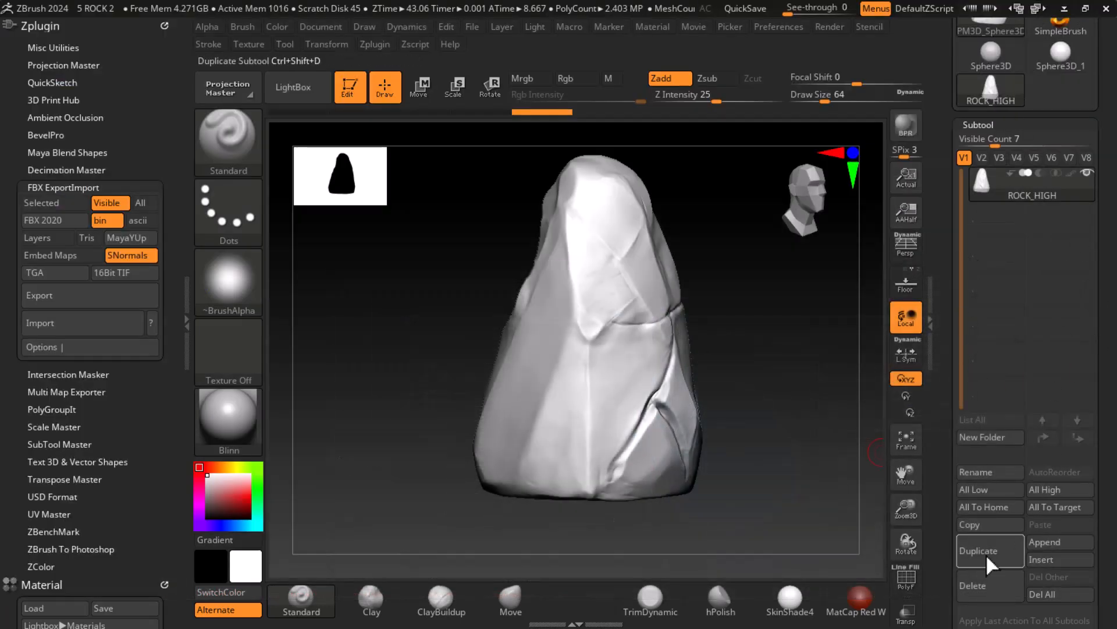
left_click(990, 472)
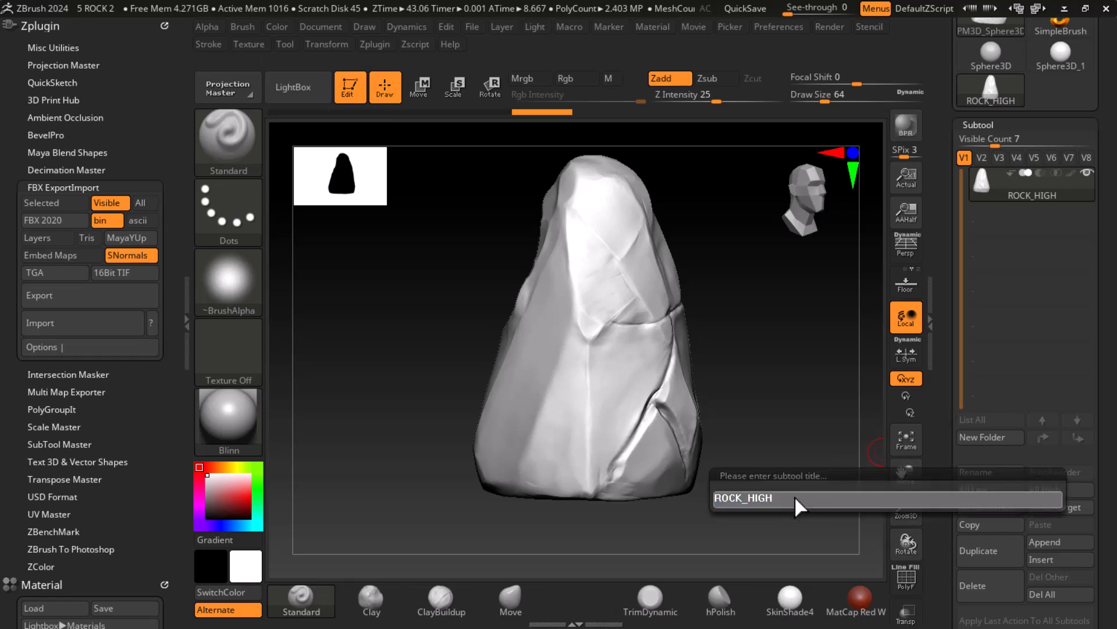
key("BackSpace")
key("BackSpace")
key("BackSpace")
type("hi")
key("Return")
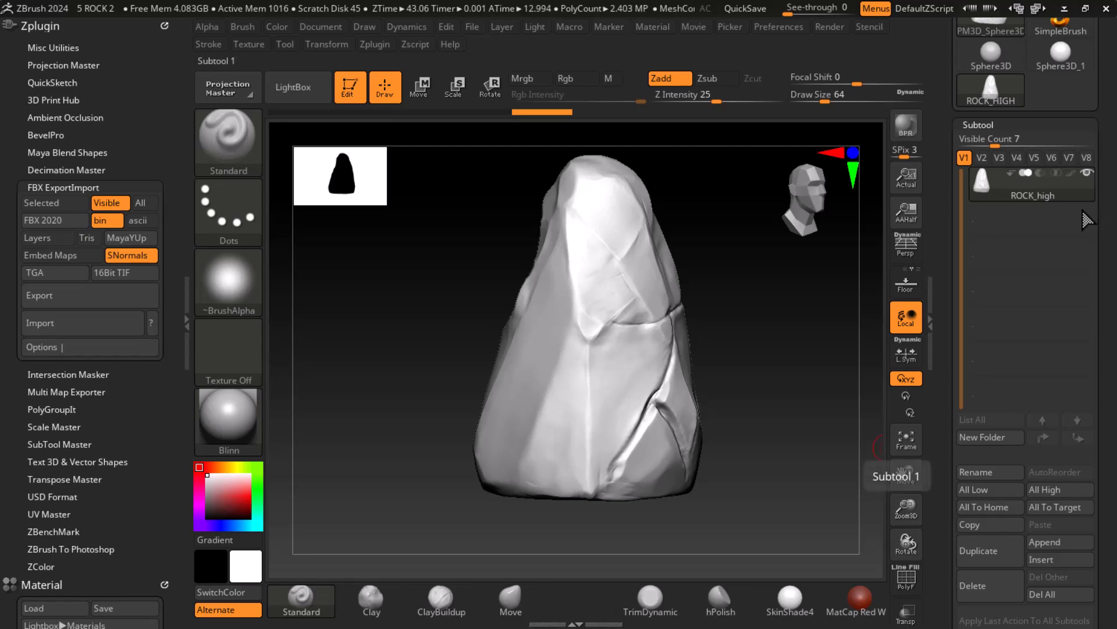
Export the renamed rock as FBX again, overwriting 5ROCK 2_HIGH.fbx.
left_click(81, 295)
left_click(171, 119)
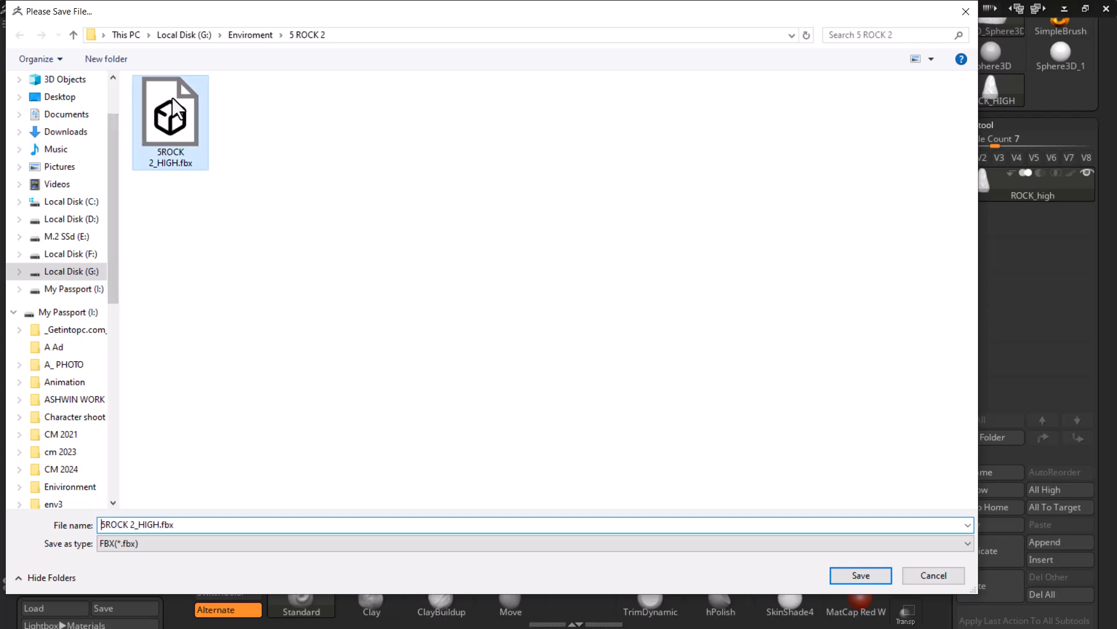
left_click(861, 576)
left_click(617, 315)
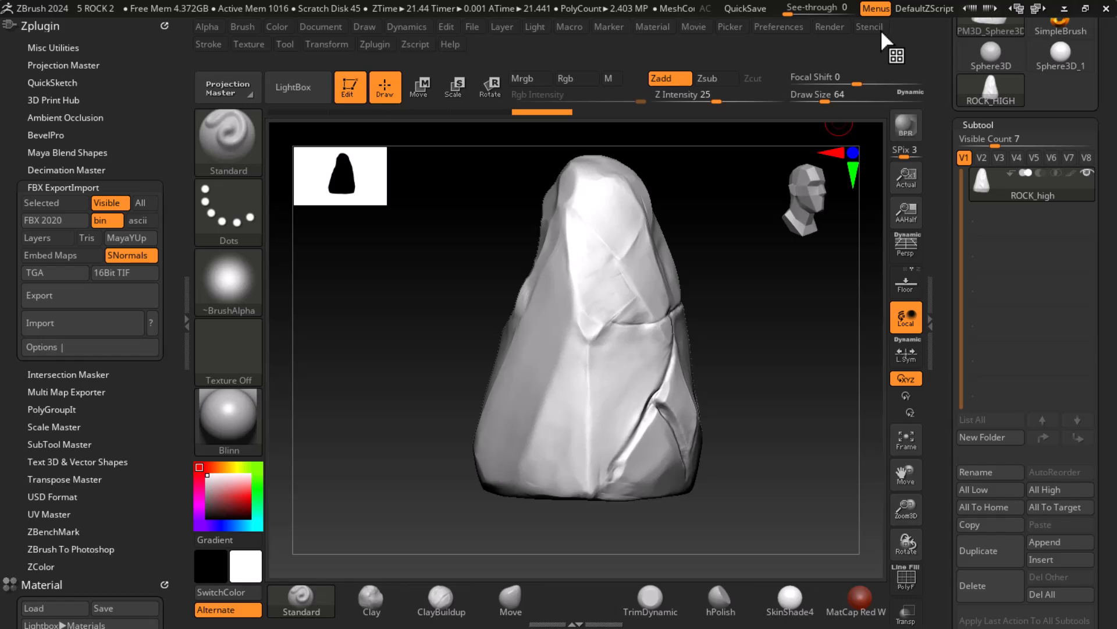
Decimate the ROCK_high subtool with Decimation Master's 20 k preset.
left_click(56, 170)
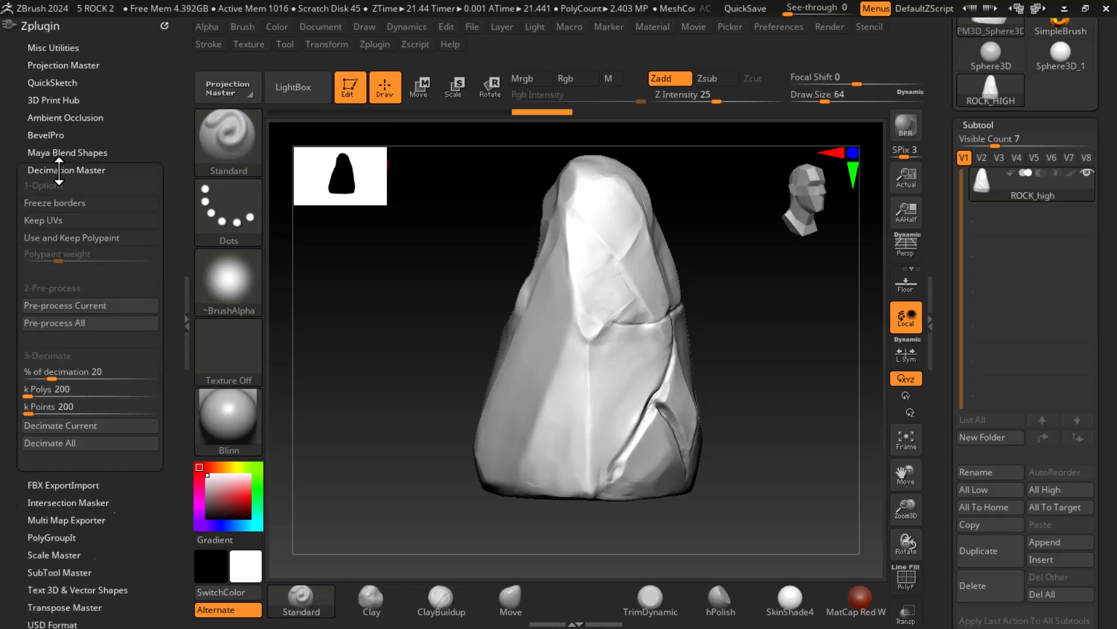
left_click(29, 492)
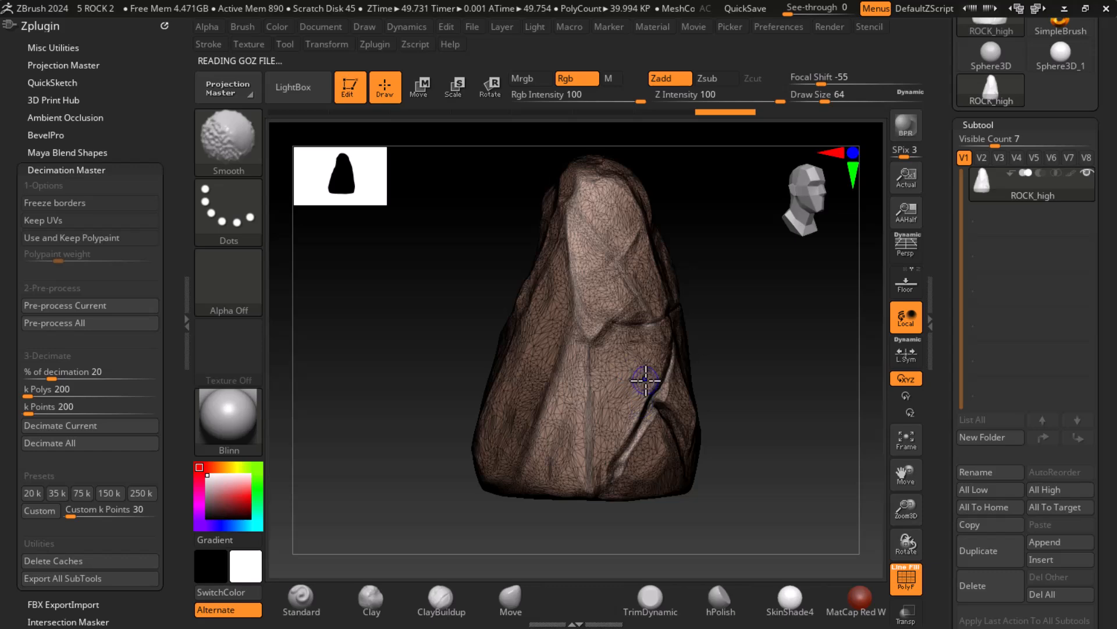
Turn off the rock's polyframe display and cycle the interface layouts to compact_UI.
key("shift+f")
left_click(1039, 8)
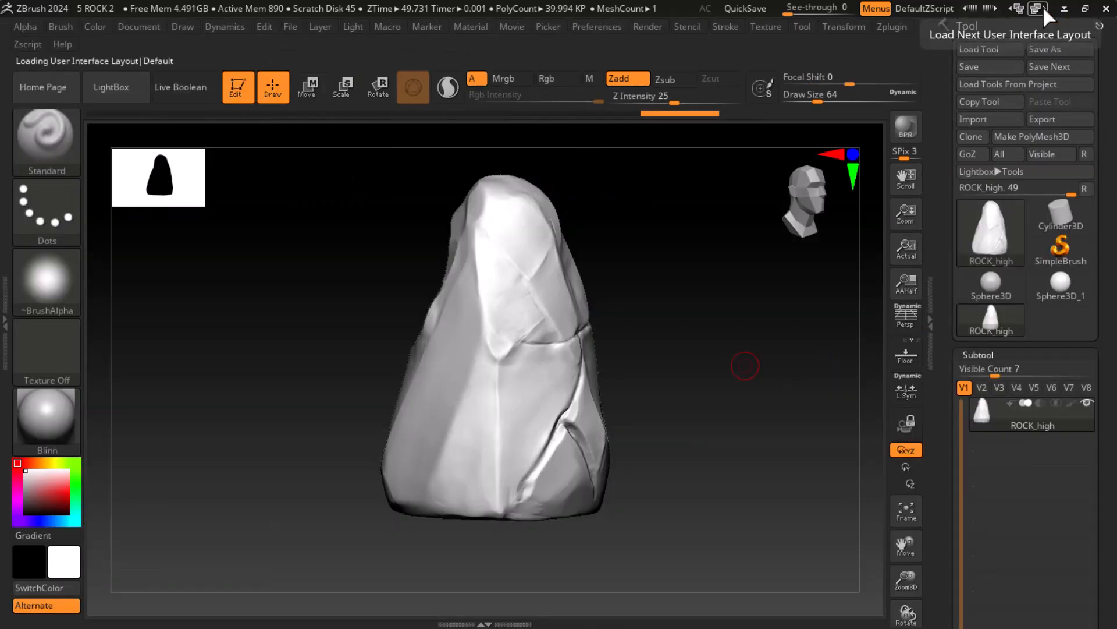
left_click(1043, 5)
left_click(1043, 6)
left_click(1043, 6)
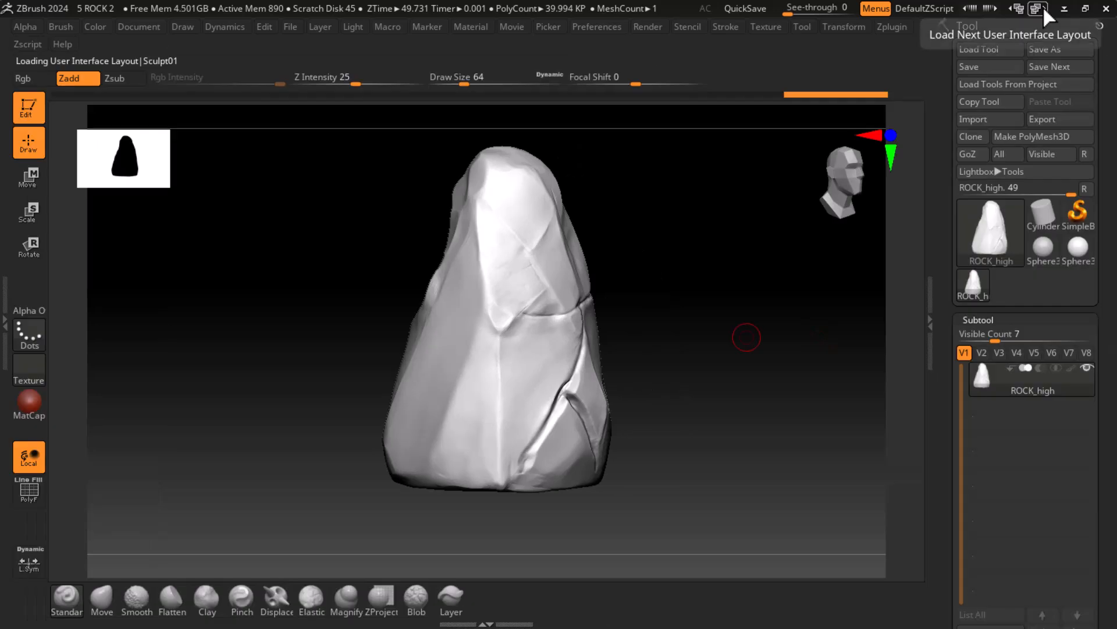
left_click(1043, 6)
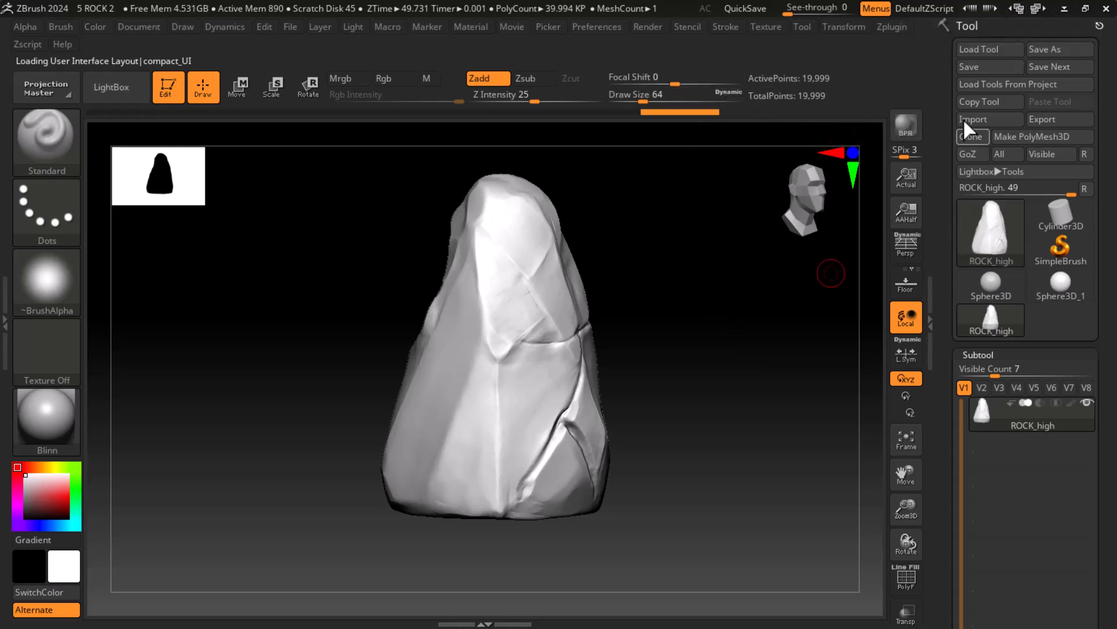
Dock the Zplugin palette, pre-process the current ROCK_high subtool in Decimation Master and decimate it at 20 percent.
left_click(891, 27)
left_click(882, 48)
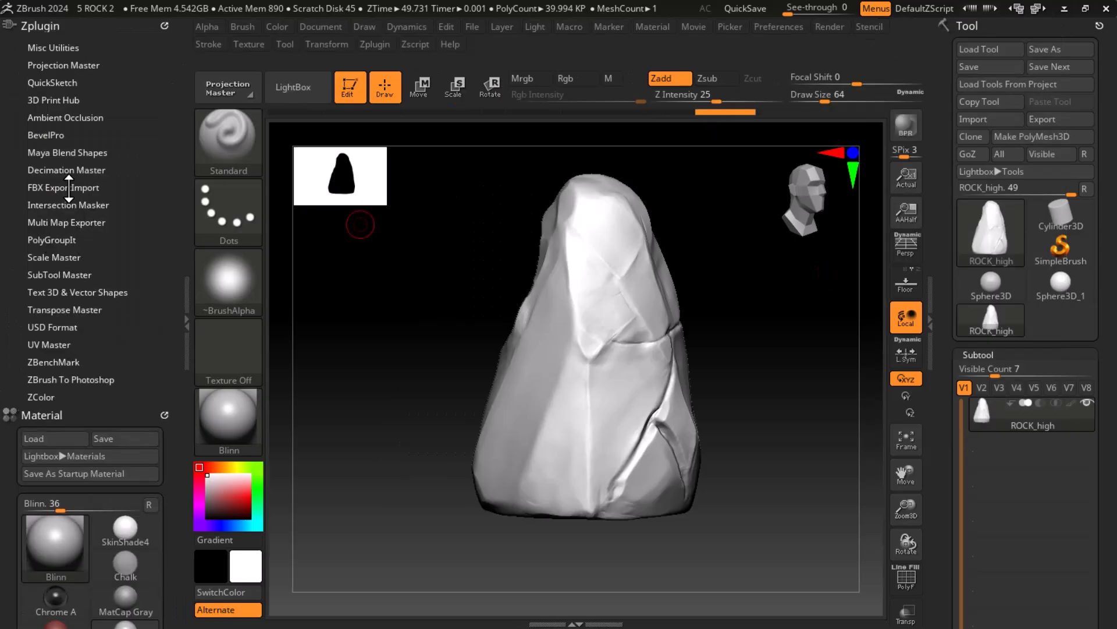
left_click(79, 172)
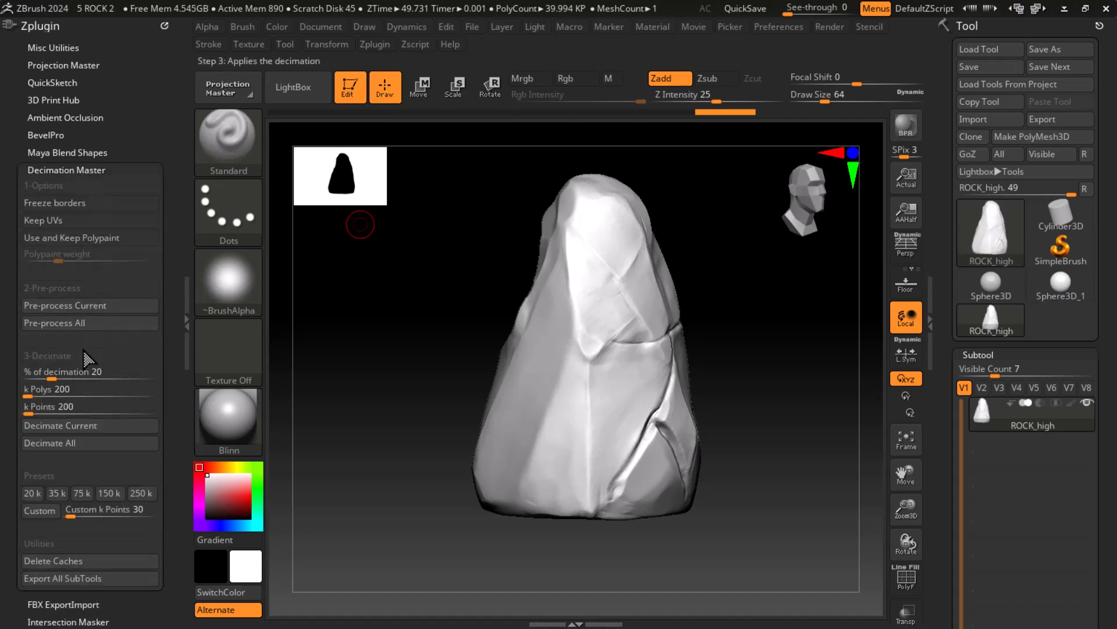
left_click(78, 306)
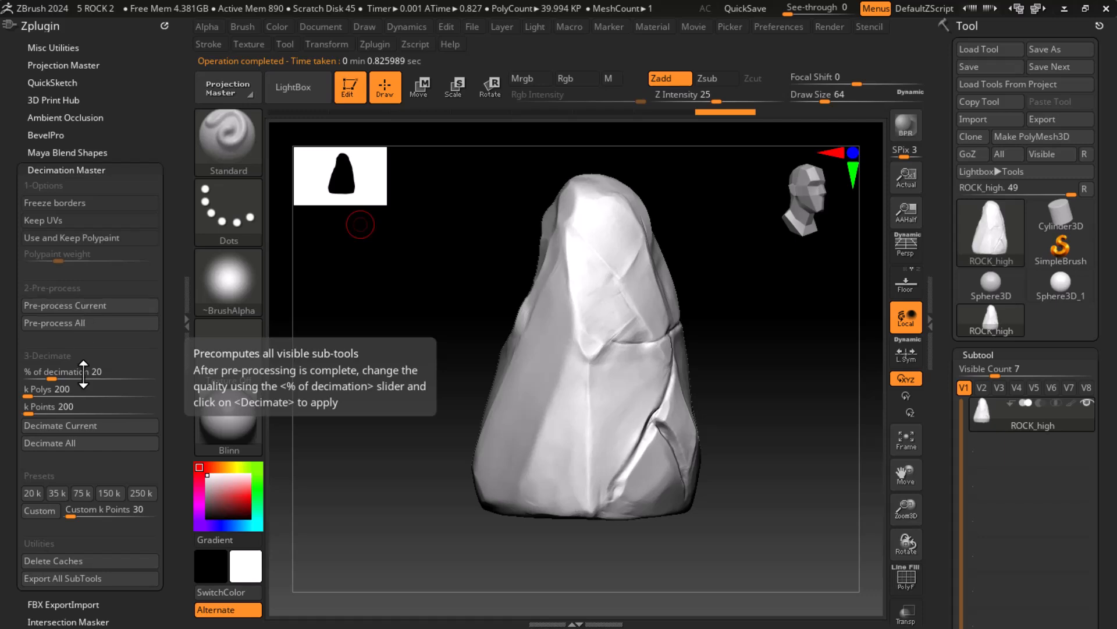
left_click(47, 425)
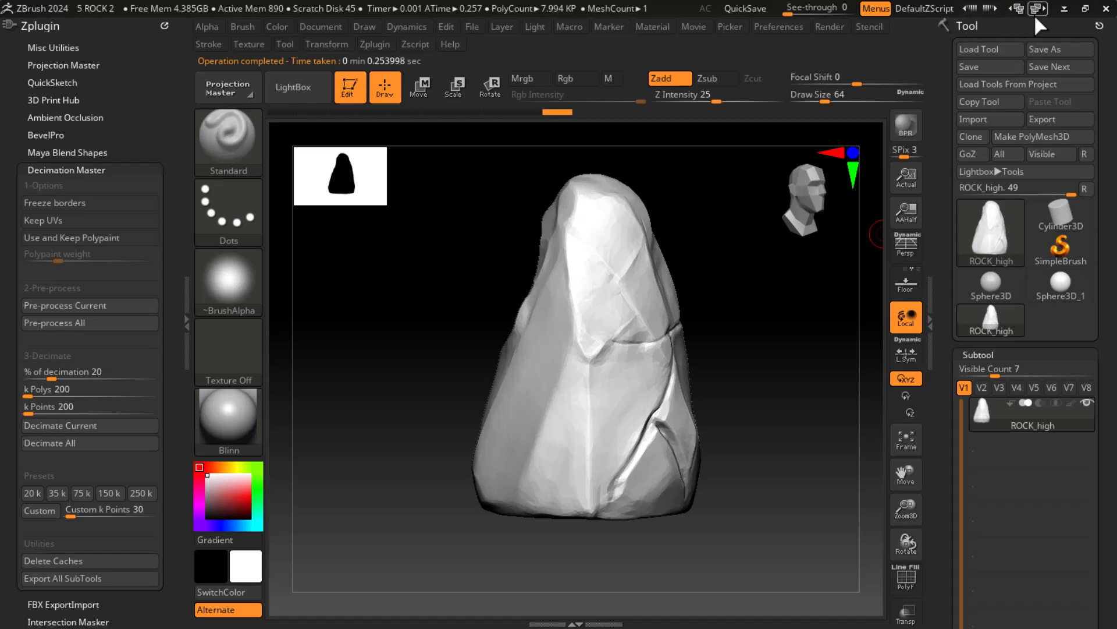
Load the compact_UI_brush_materials layout and examine the decimated rock's point count and wireframe from several sides.
mouse_move(988, 416)
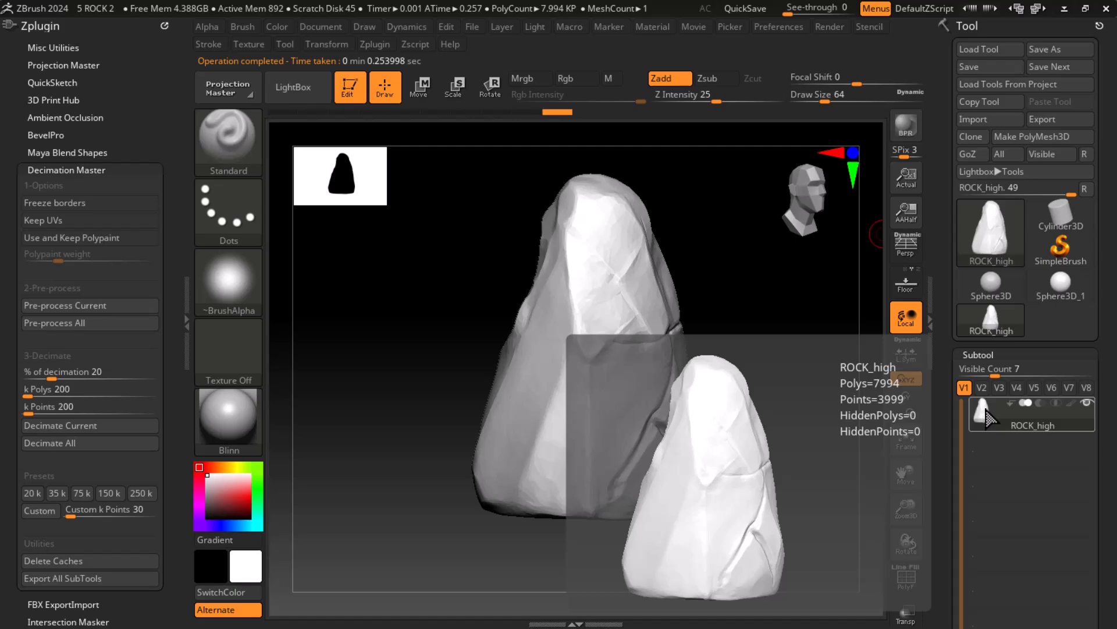
left_click(1034, 8)
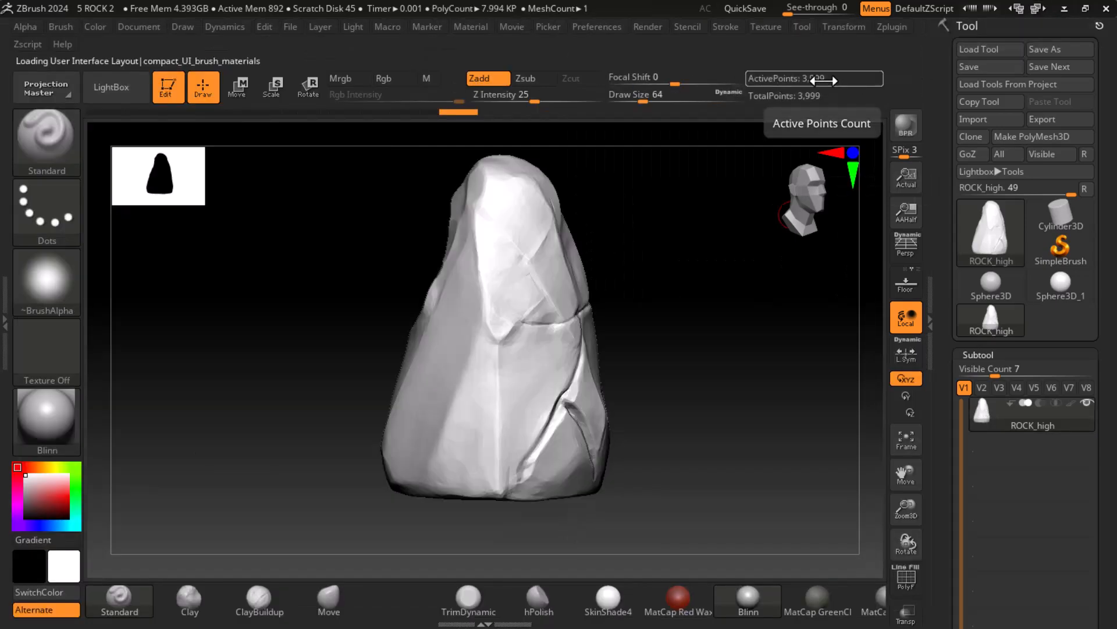
left_click_drag(669, 401, 779, 380)
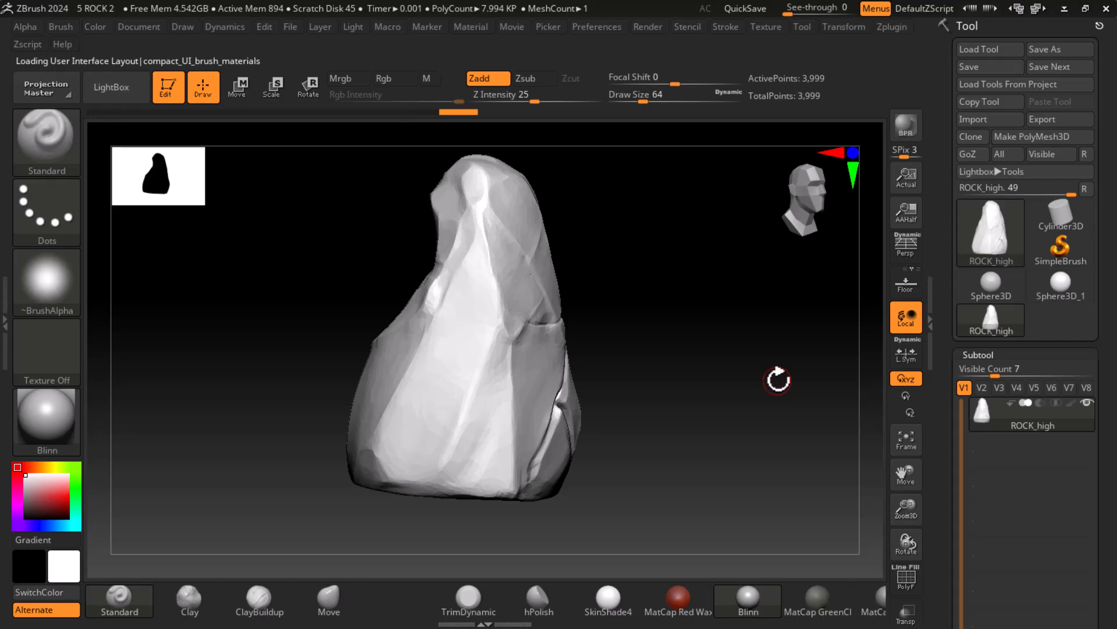
key("shift+f")
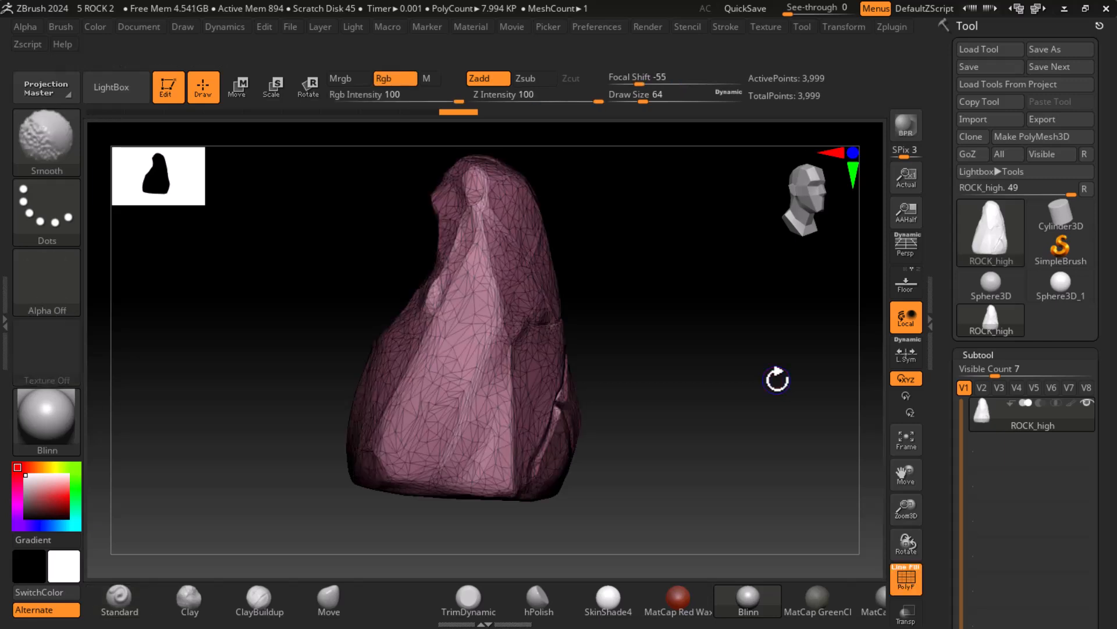
key("shift+f")
mouse_move(755, 382)
left_mouse_down()
mouse_move(626, 386)
mouse_move(725, 367)
mouse_move(866, 378)
mouse_move(698, 399)
mouse_move(833, 343)
left_mouse_up()
Enter ROCK_low as the new name for the decimated ROCK_high subtool.
left_click_drag(941, 474, 979, 346)
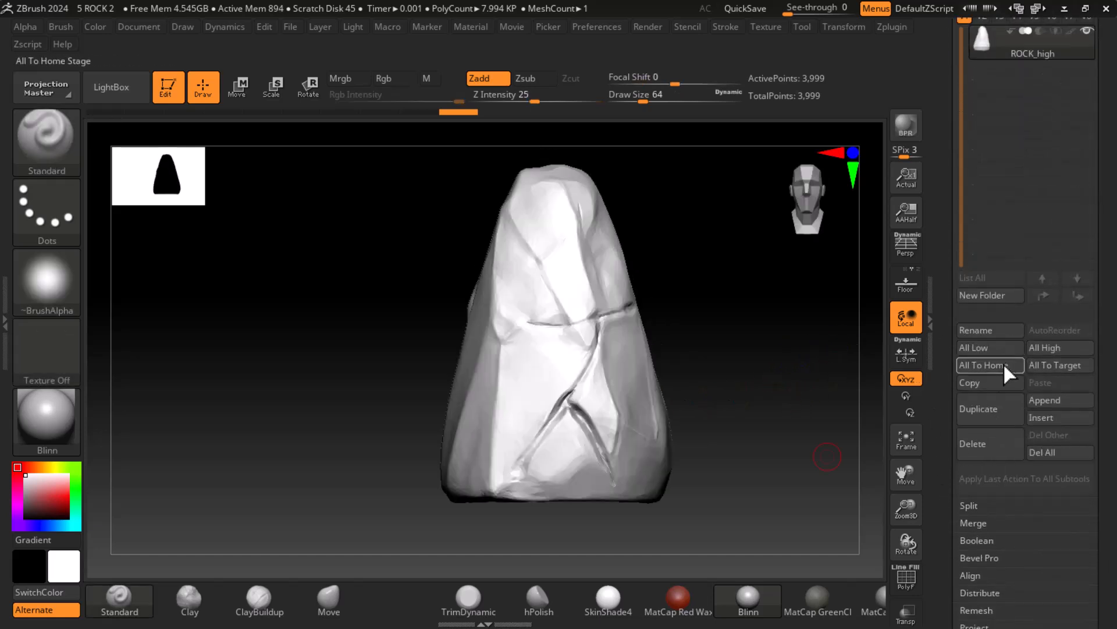
left_click(992, 330)
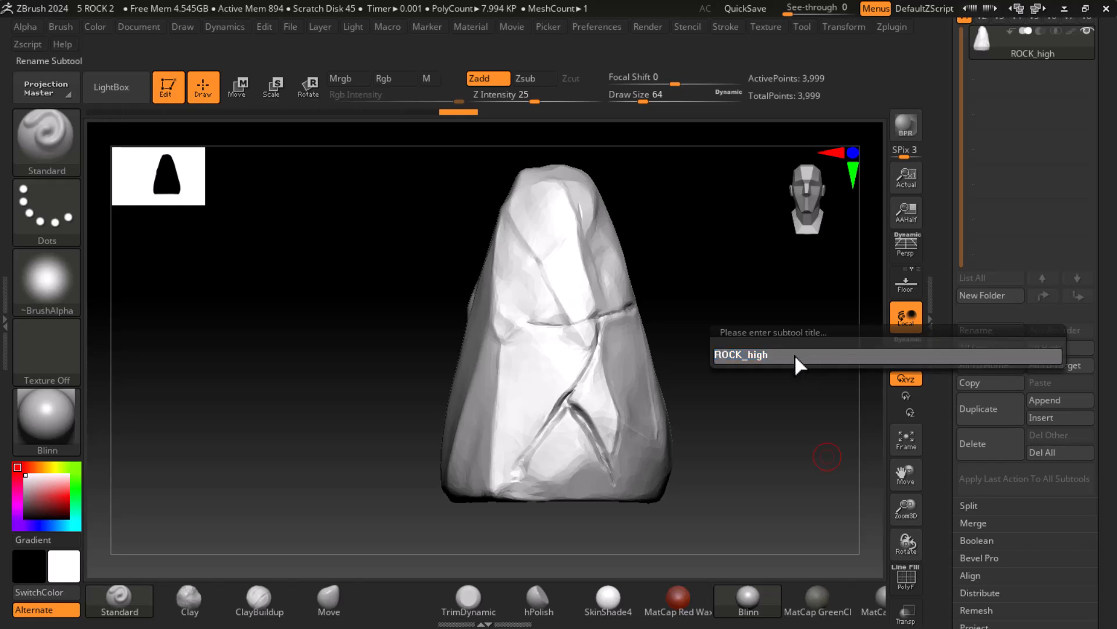
key("BackSpace")
key("BackSpace")
key("BackSpace")
key("BackSpace")
type("low")
Check the low poly mesh suffix in Substance 3D Painter's baking settings, return to ZBrush and confirm the subtool's new name.
key("super")
left_click(764, 617)
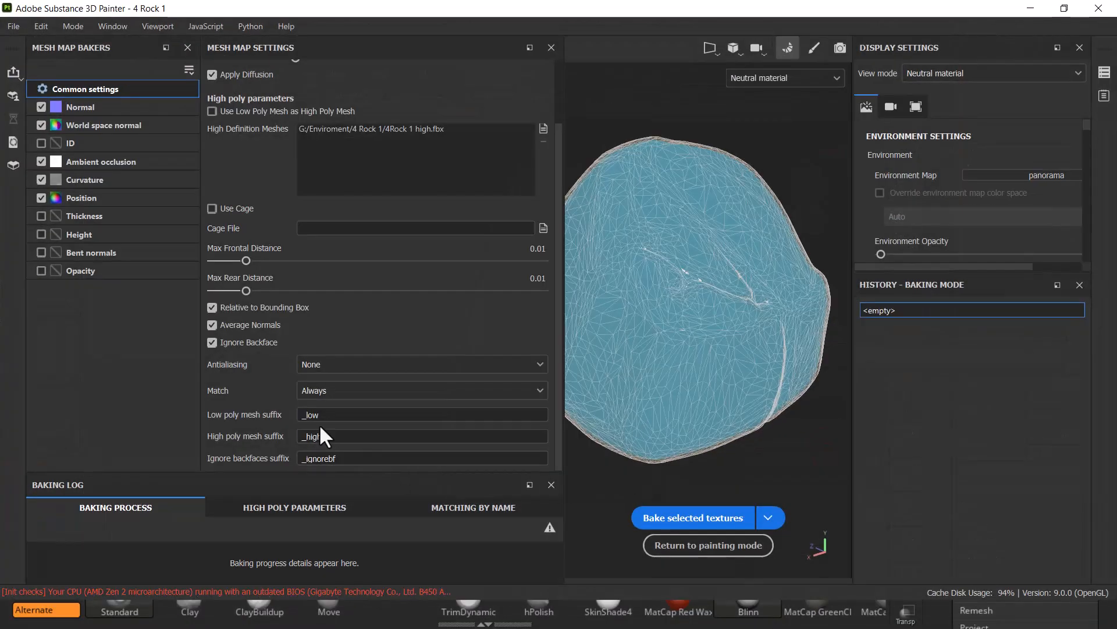
key("super")
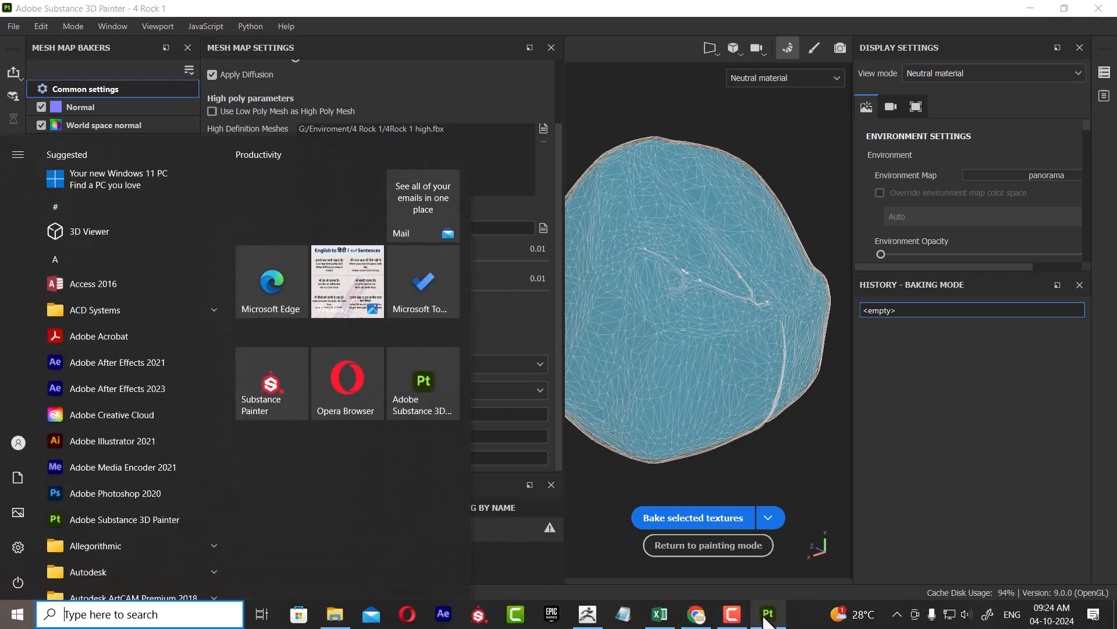
mouse_move(764, 620)
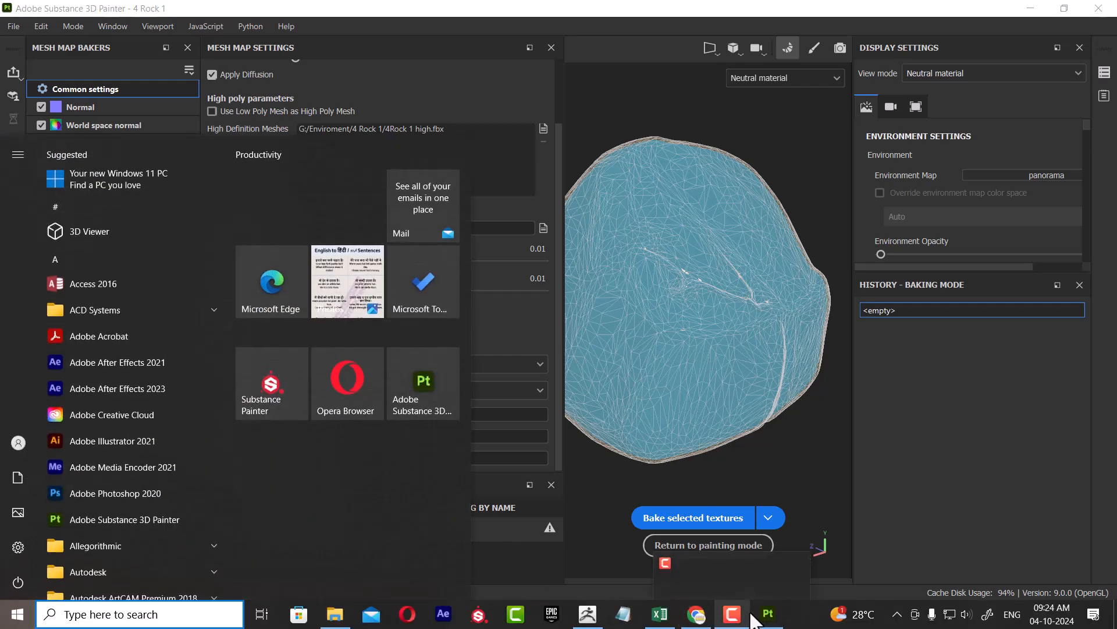
left_click(764, 621)
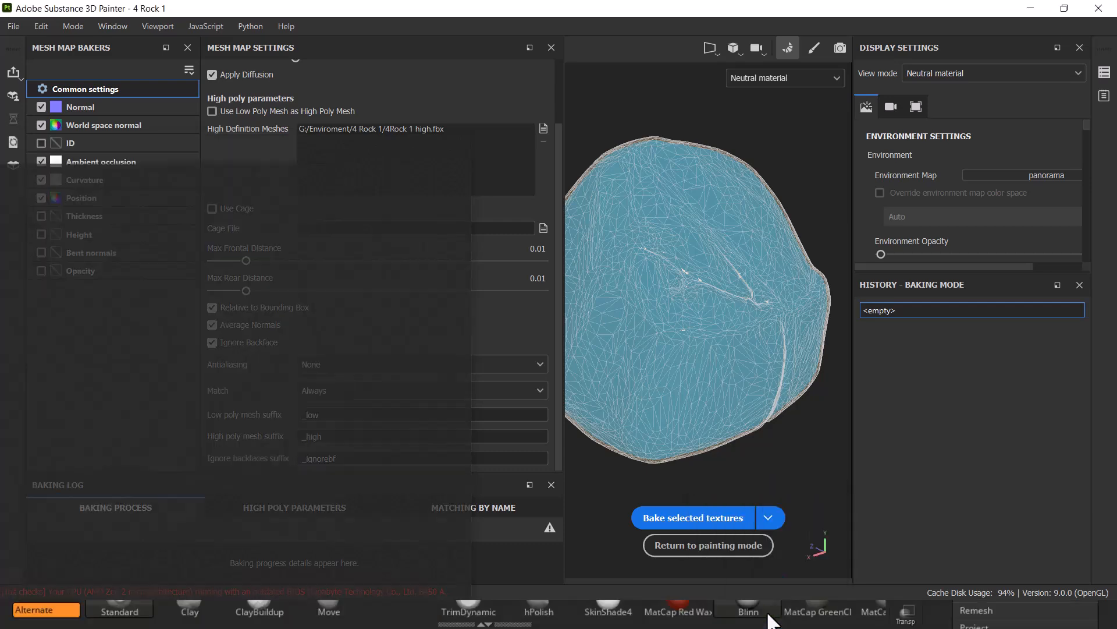
left_click(1031, 8)
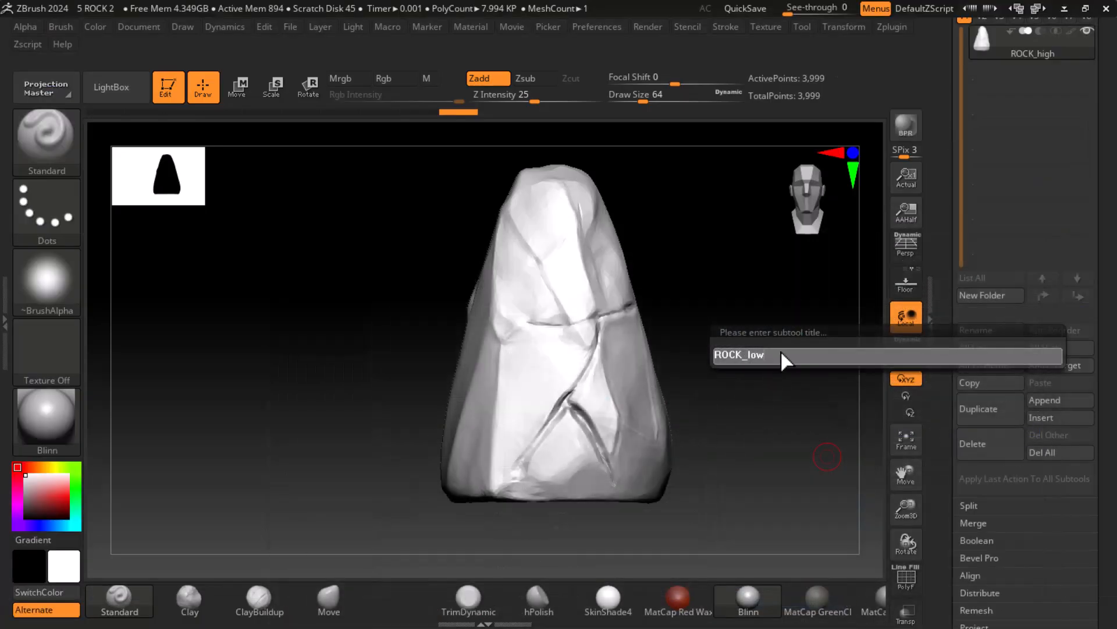
key("Return")
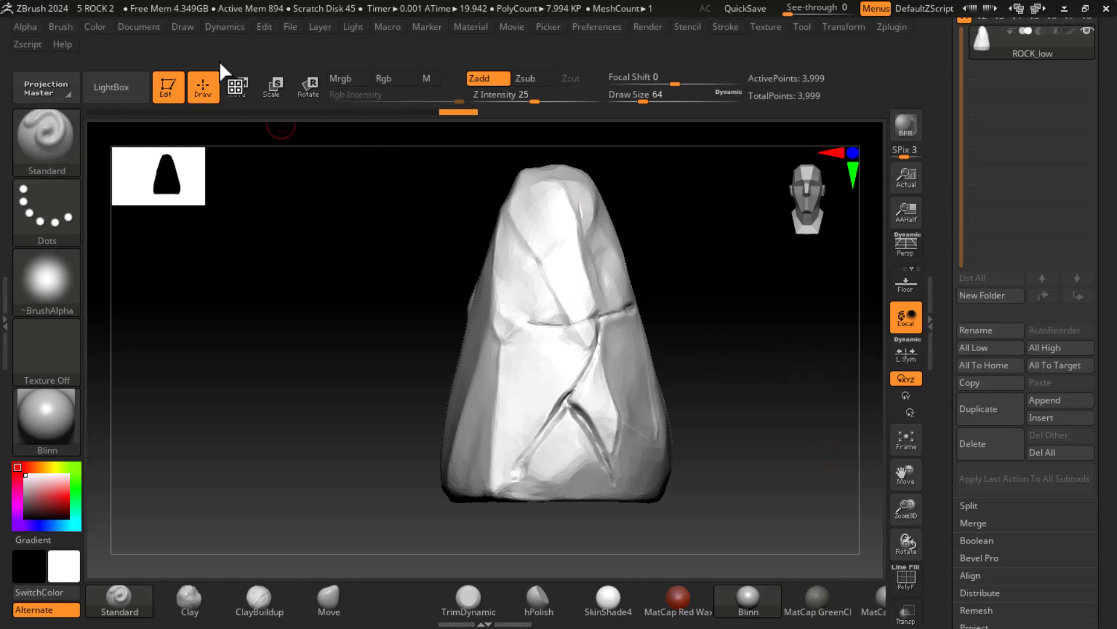
Export the visible low poly rock as the FBX file ROCK_low.fbx in the 5 ROCK 2 folder.
left_click(894, 26)
left_click(944, 194)
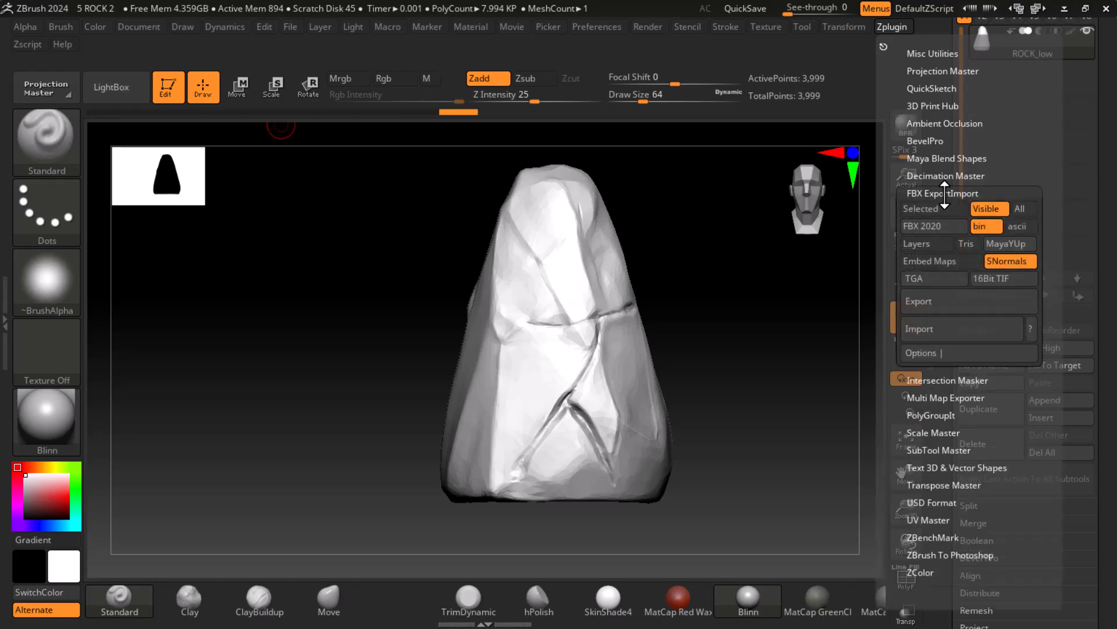
left_click(959, 302)
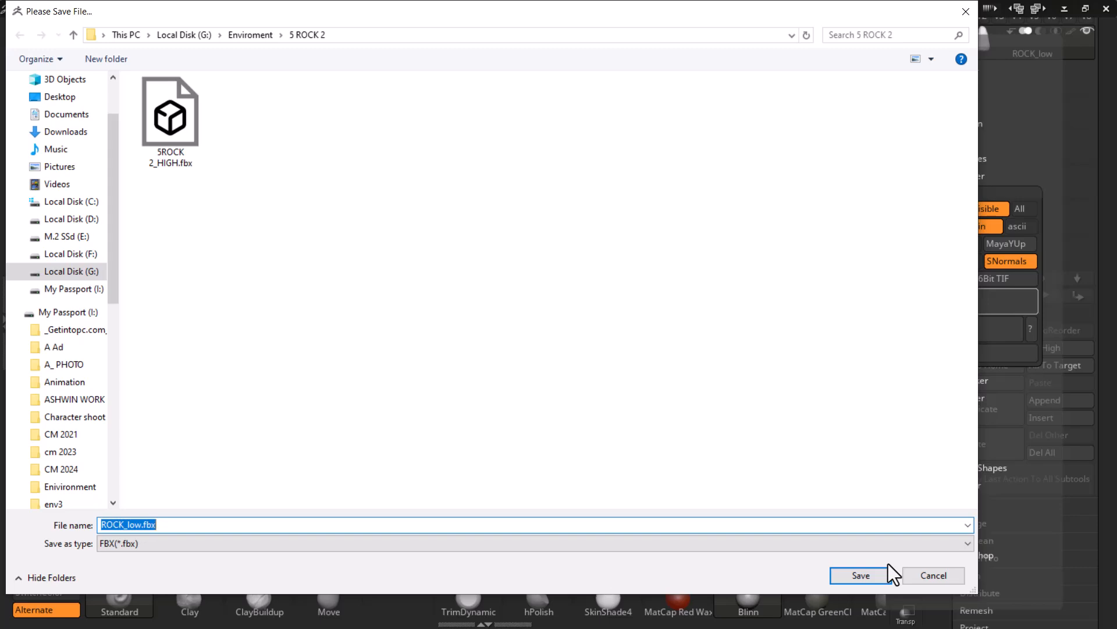
left_click(861, 576)
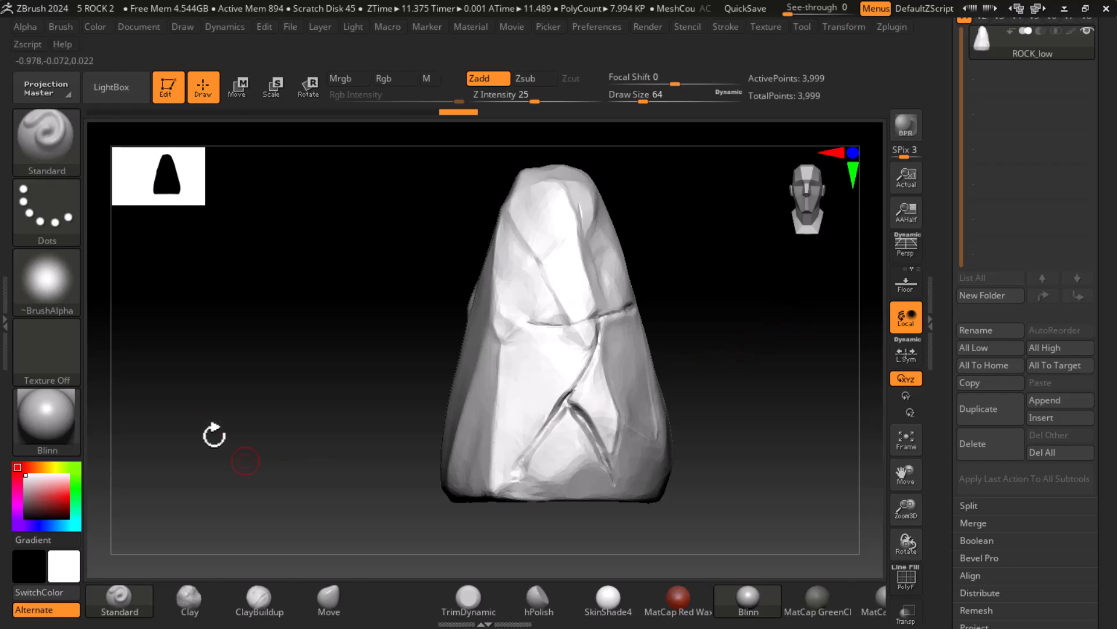
Dock the Zplugin palette and unwrap the ROCK_low subtool with UV Master, keeping Symmetry enabled.
left_click(887, 27)
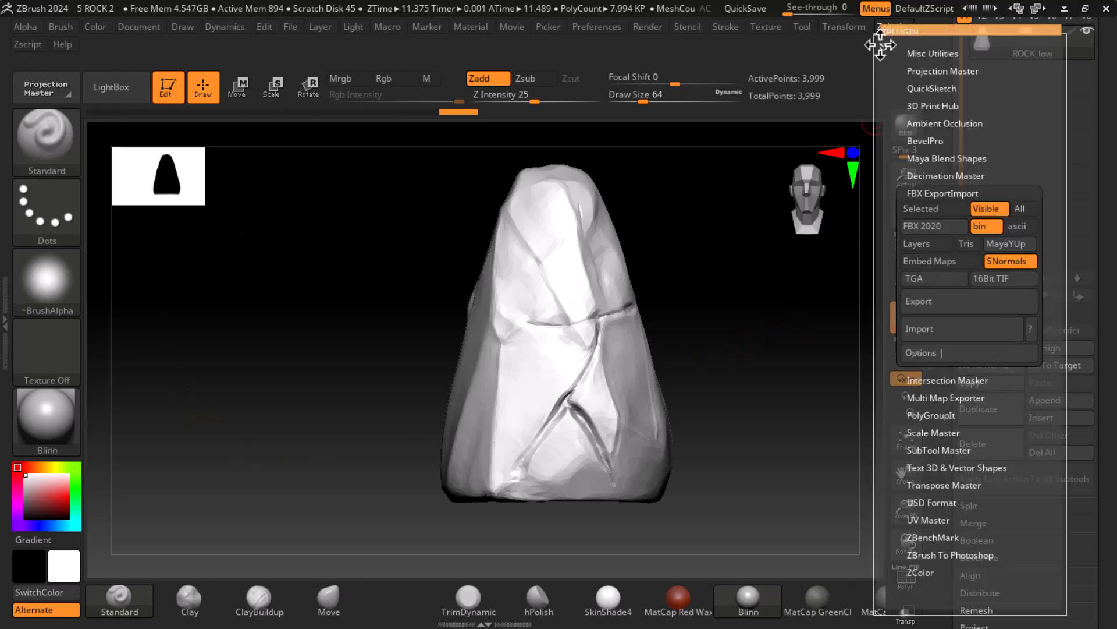
left_click(881, 45)
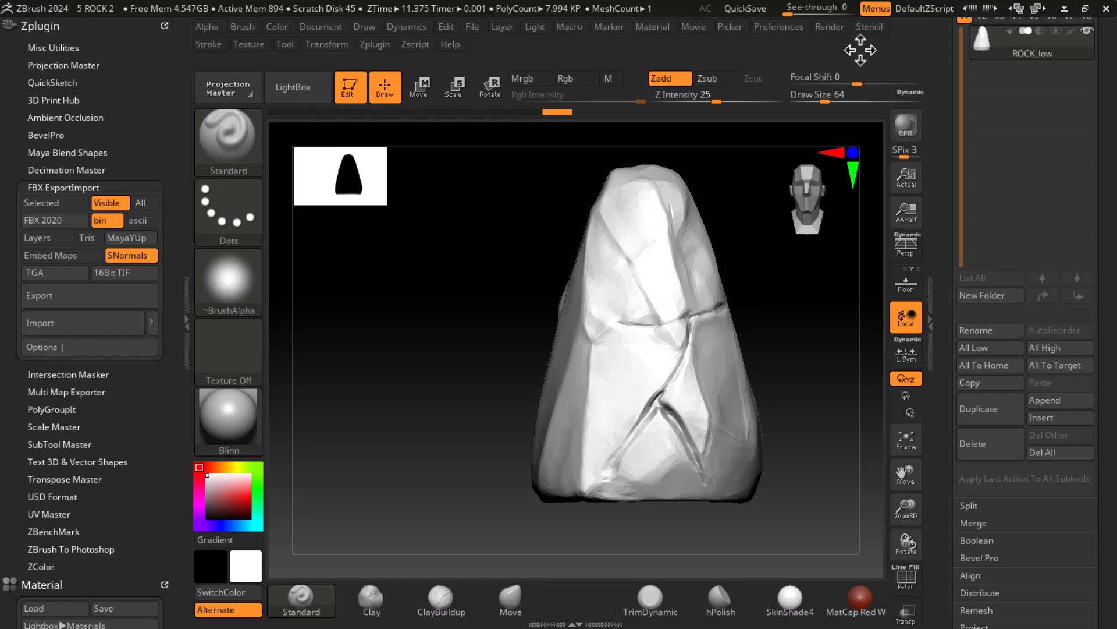
left_click(65, 514)
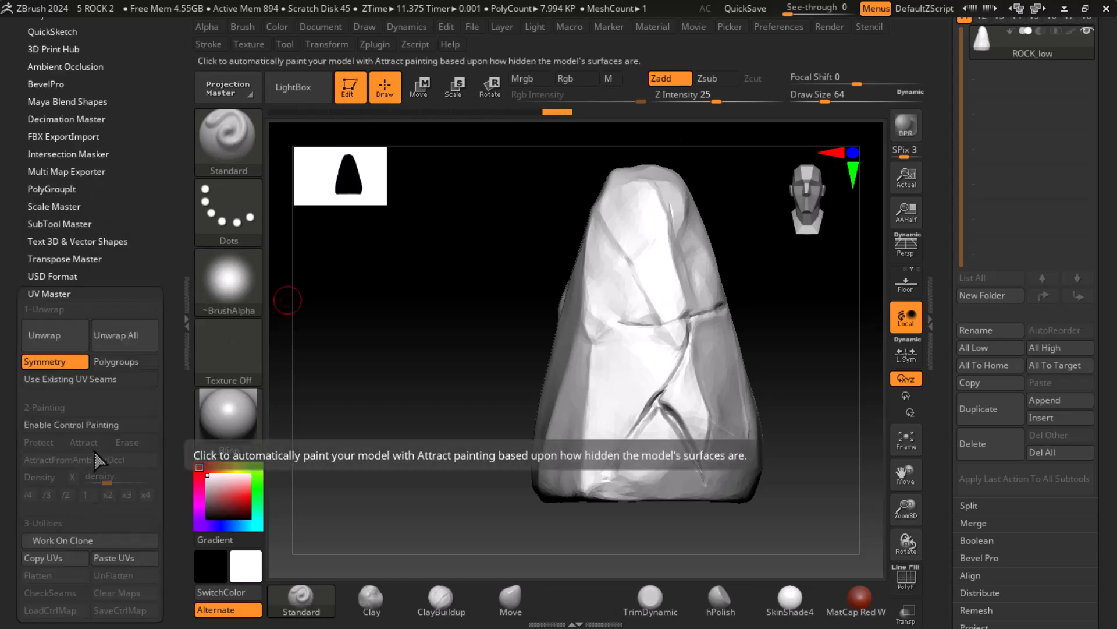
left_click(56, 342)
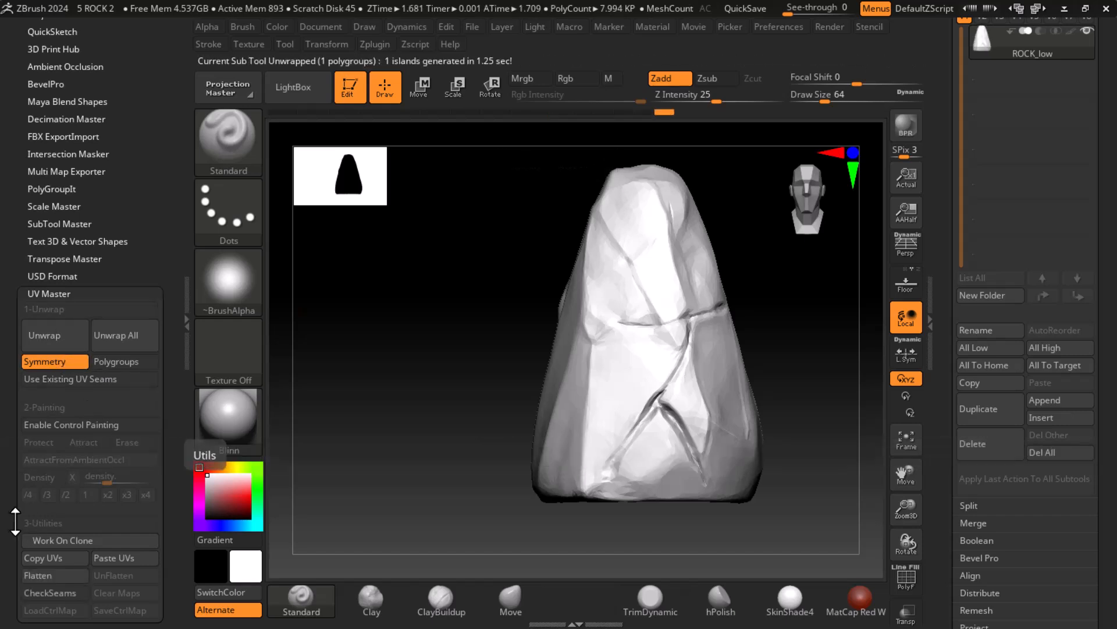
Flatten ROCK_low to inspect its UV layout and unflatten it back to the 3D rock.
scroll(32, 532, "down", 5)
left_click(40, 408)
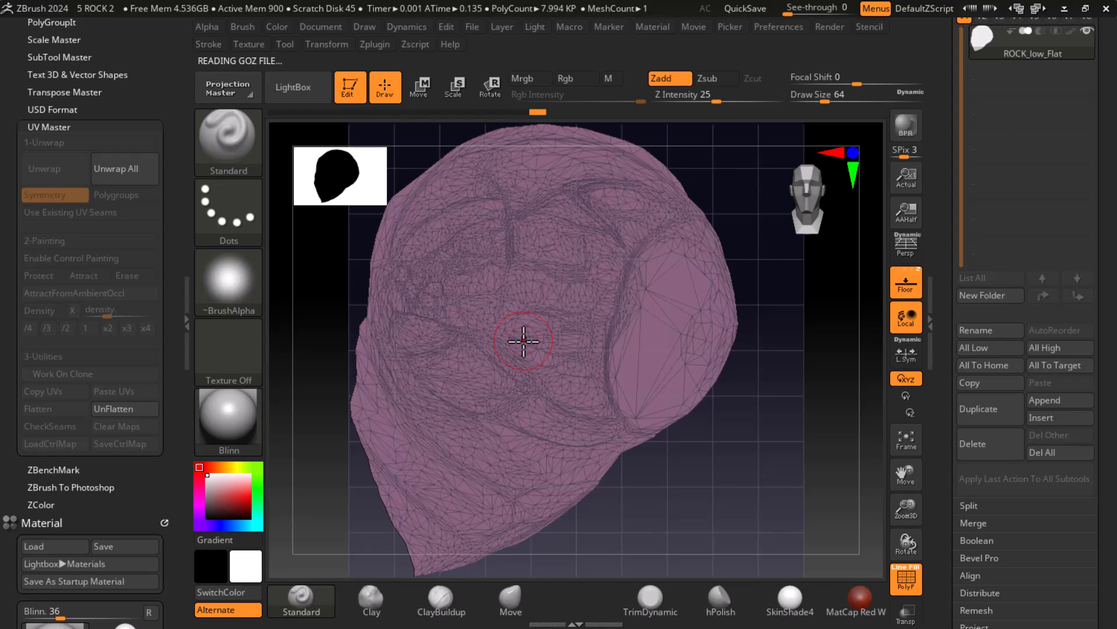
left_click(124, 409)
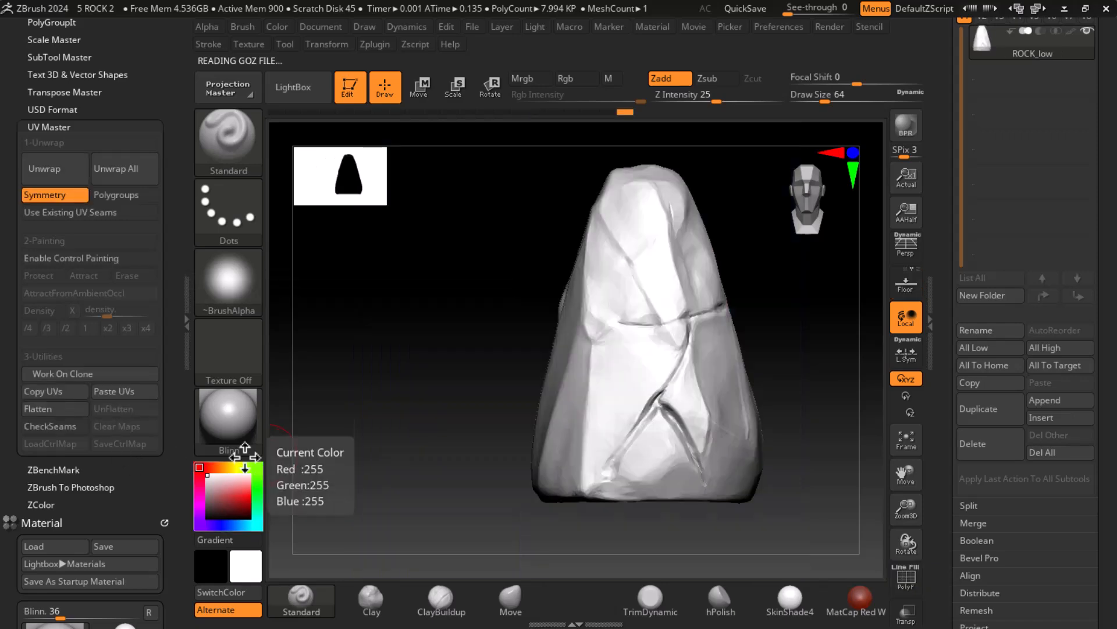
Export the unwrapped low poly rock as FBX, overwriting ROCK_low.fbx in the 5 ROCK 2 folder.
scroll(14, 211, "up", 5)
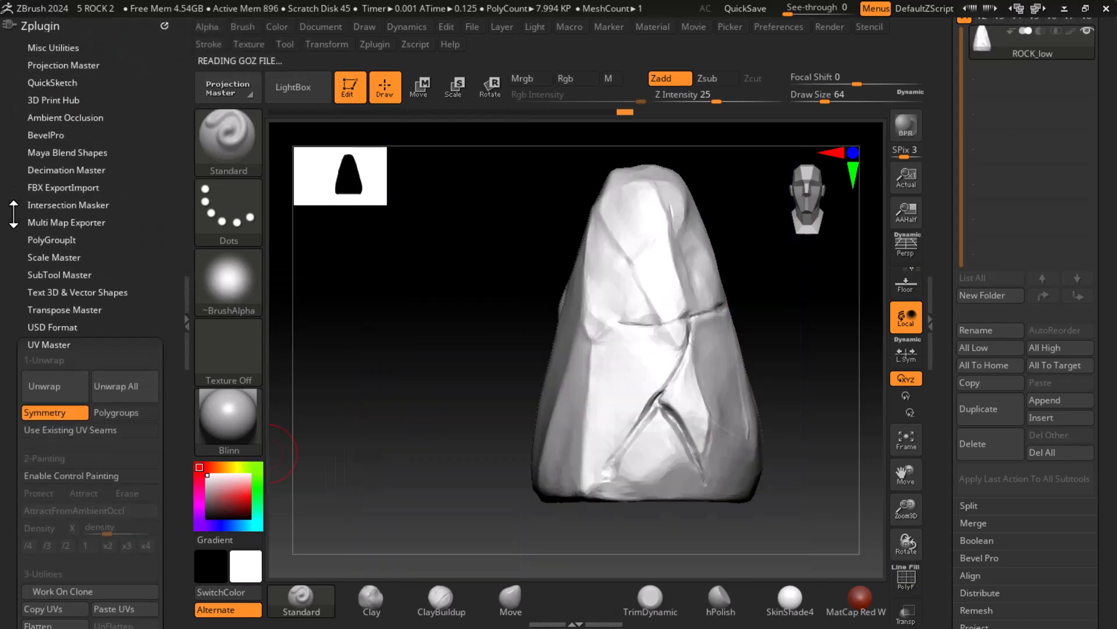
left_click(43, 187)
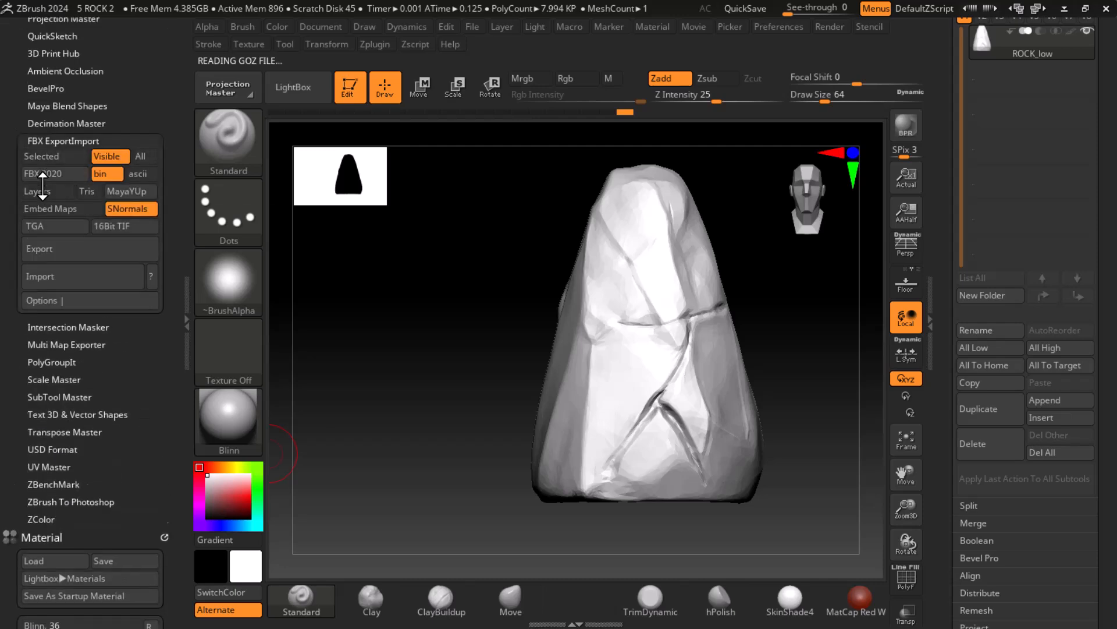
left_click(58, 252)
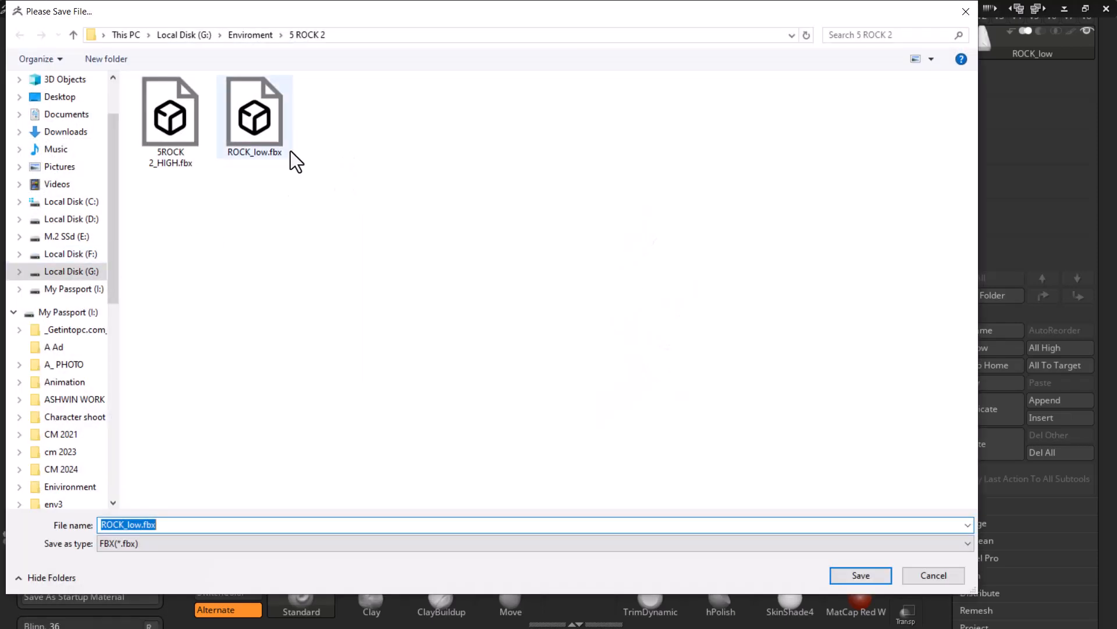
double_click(262, 120)
left_click(585, 302)
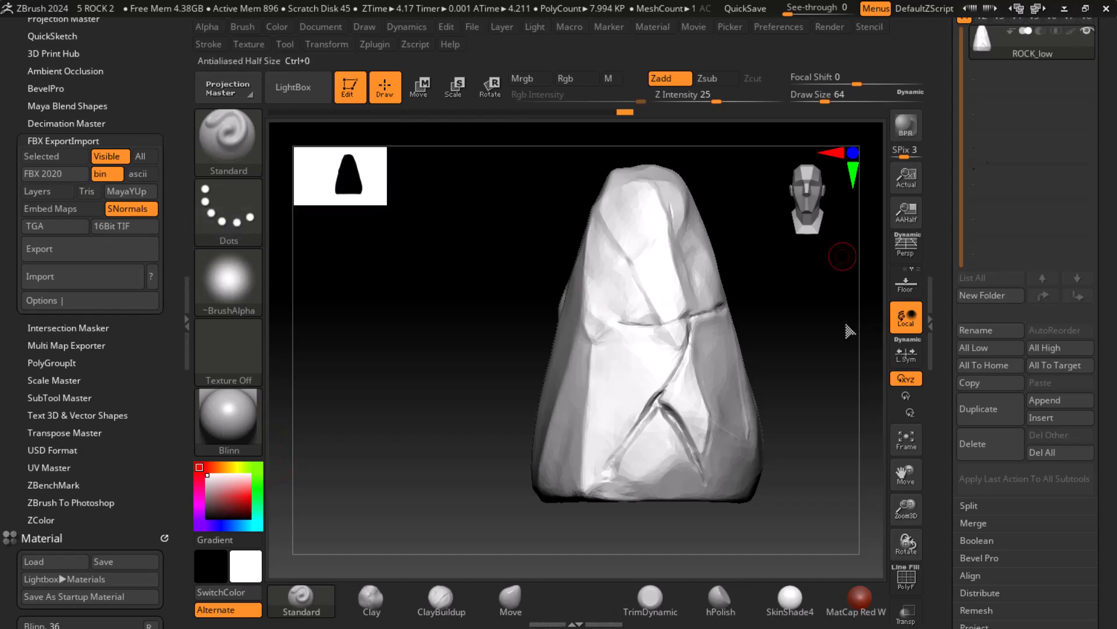
Switch to Substance 3D Painter and leave baking mode to return to painting mode.
key("super")
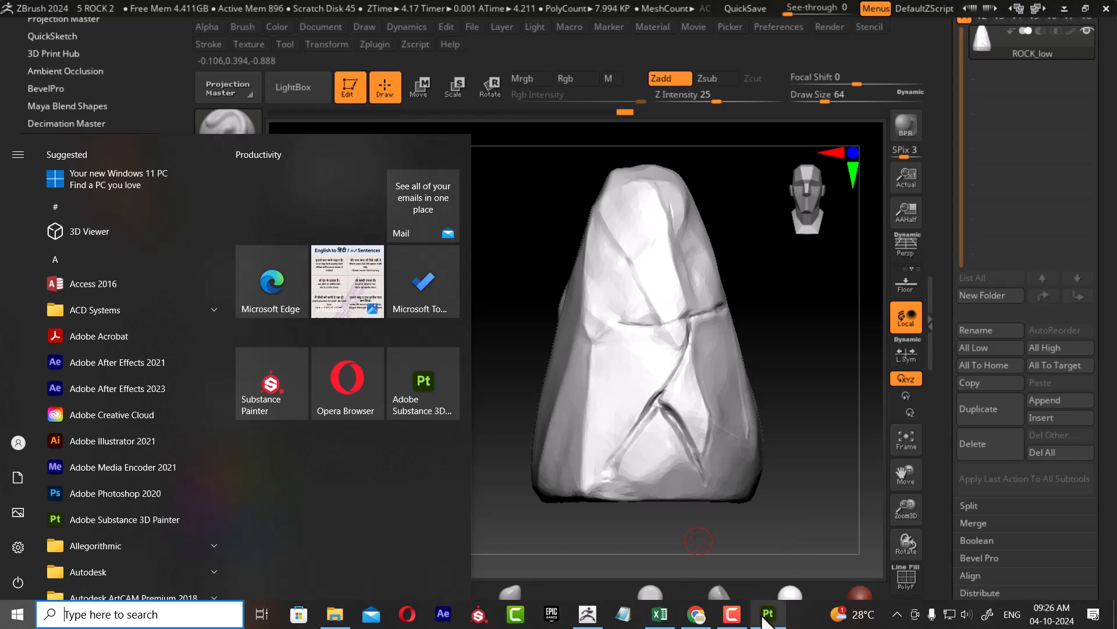
left_click(782, 619)
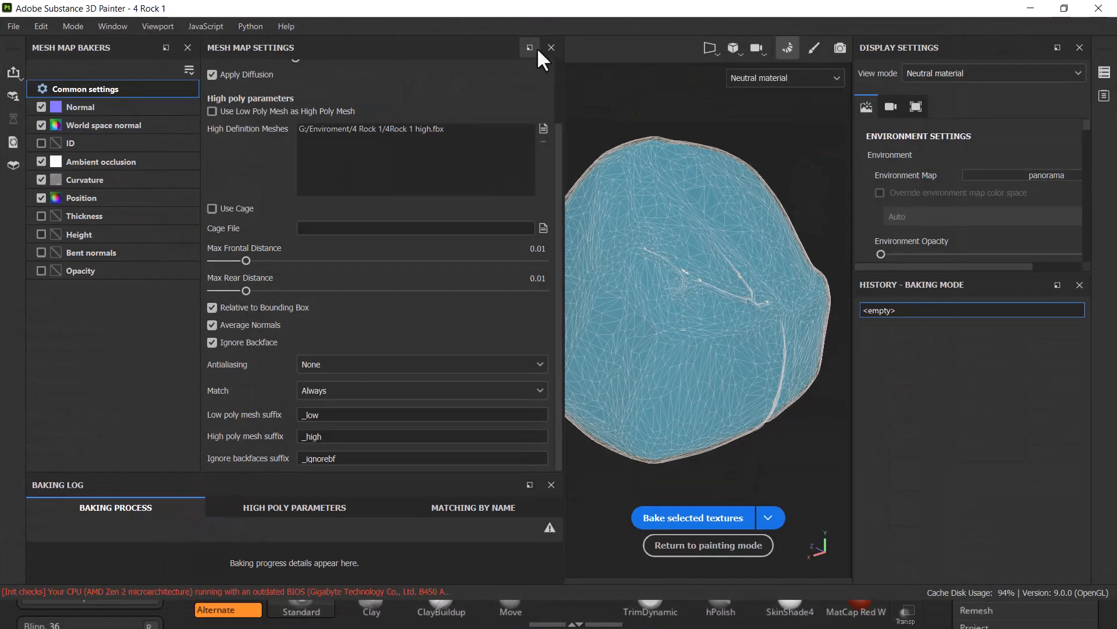
left_click(675, 542)
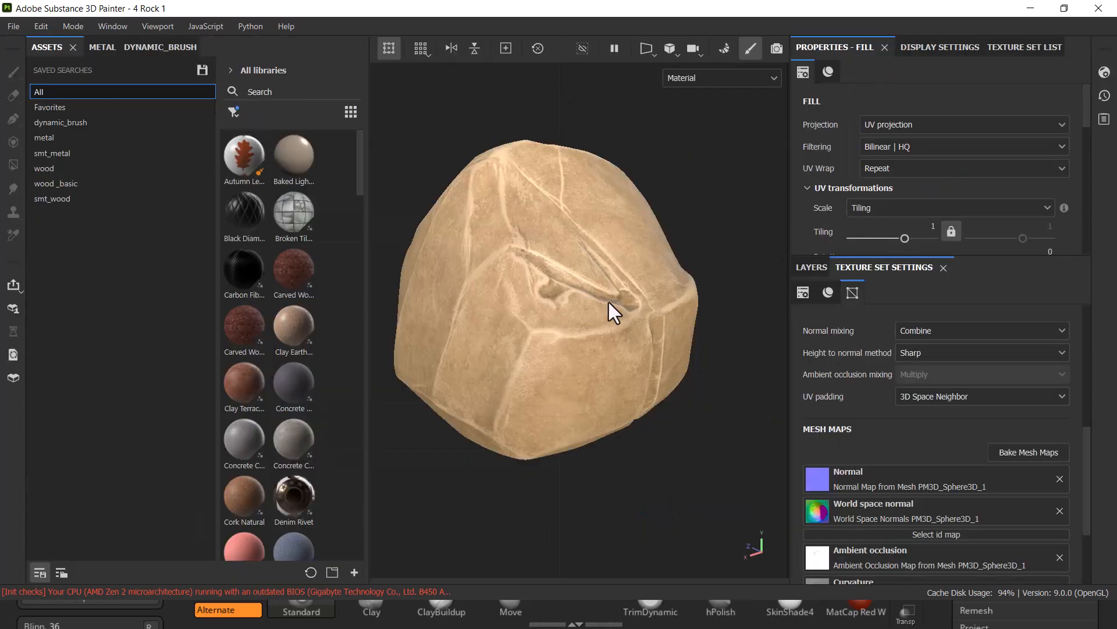
Widen the asset thumbnail grid, show the texture set list and layer stack, and toggle the stylized Rock folder's visibility off and on.
left_click_drag(217, 353, 96, 349)
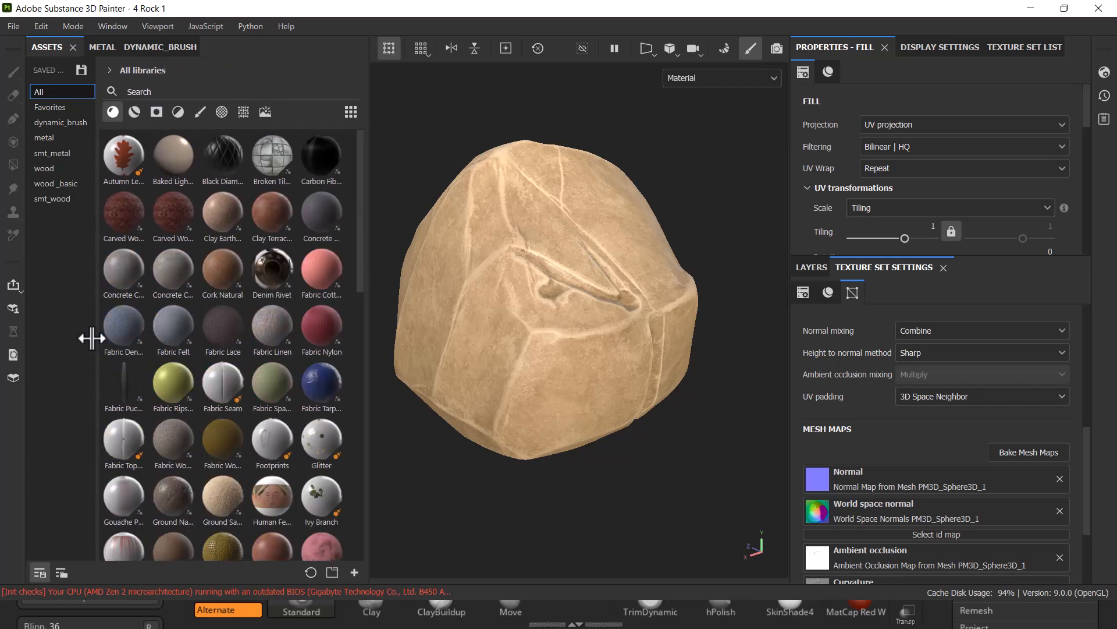
left_click(675, 487)
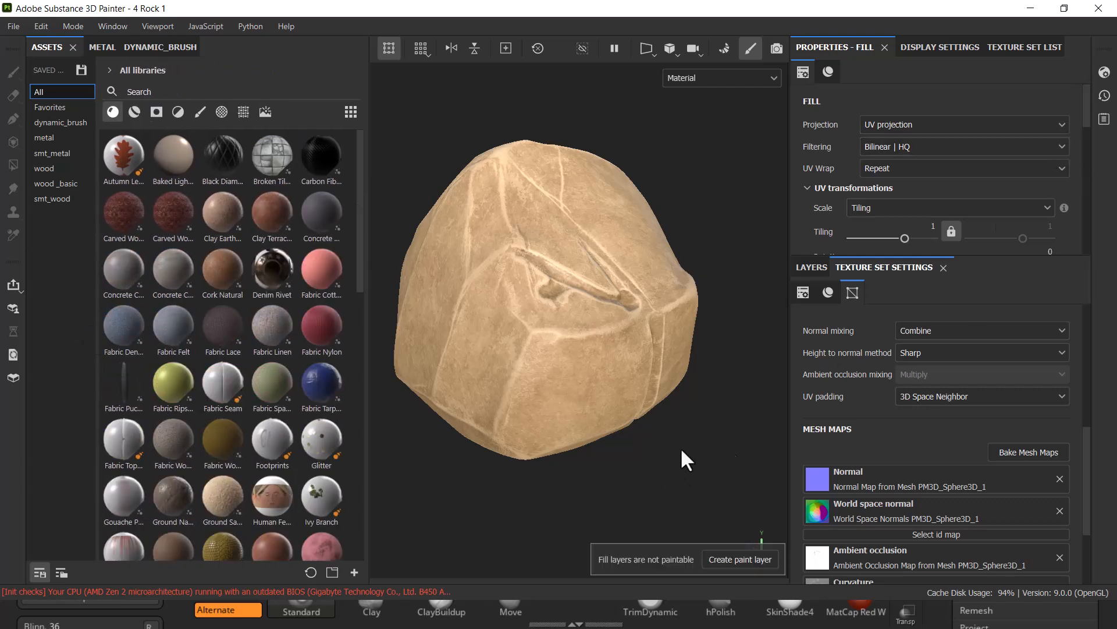
left_click(950, 47)
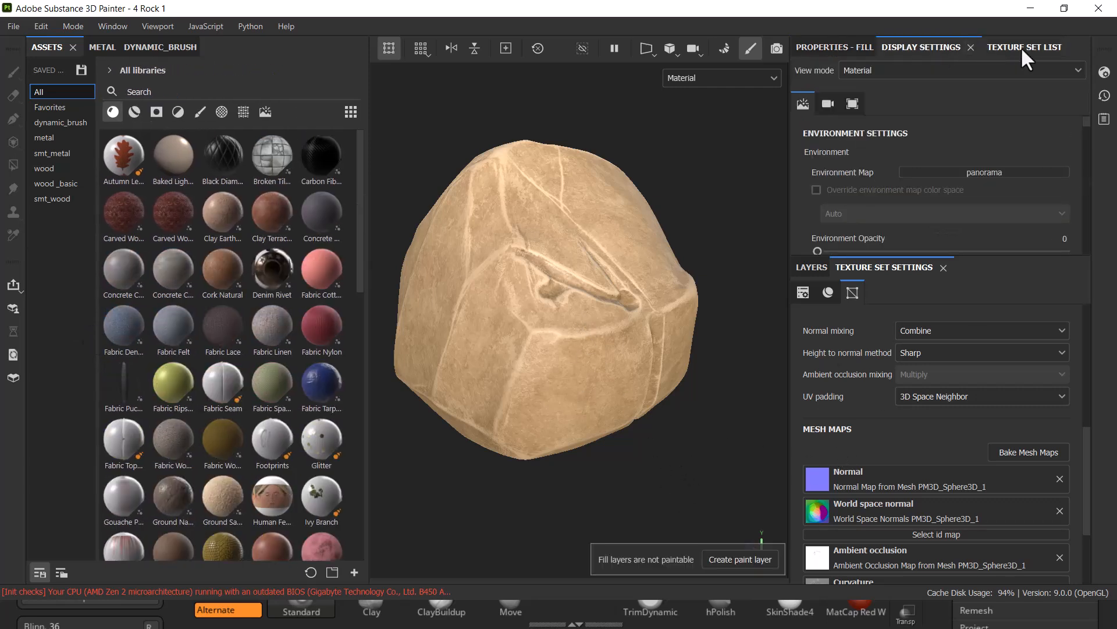
left_click(1021, 47)
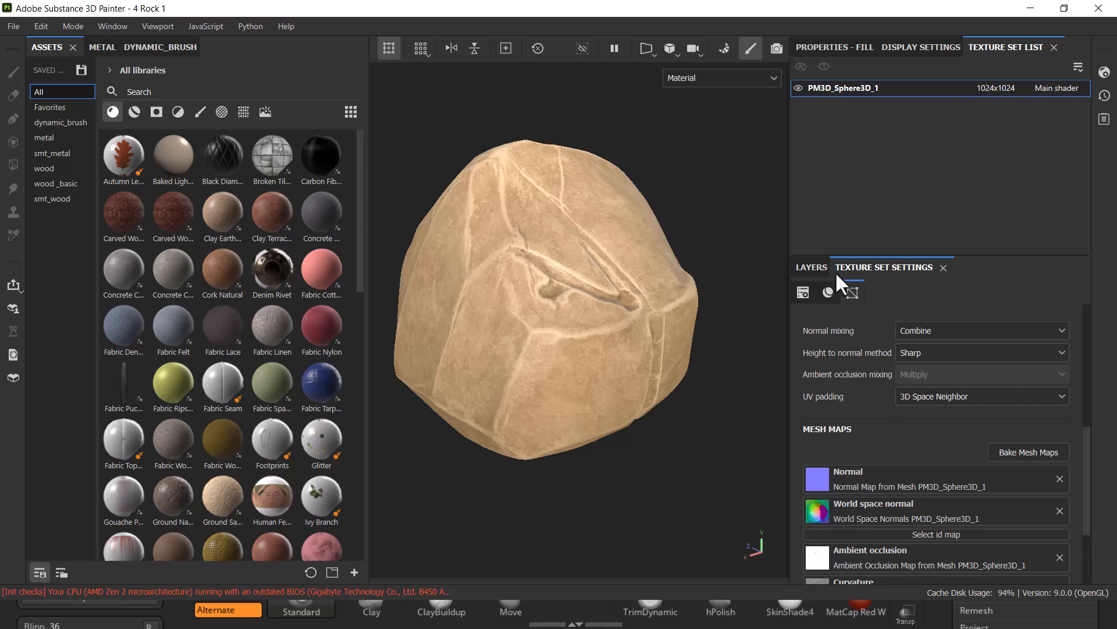
left_click(813, 269)
left_click(814, 322)
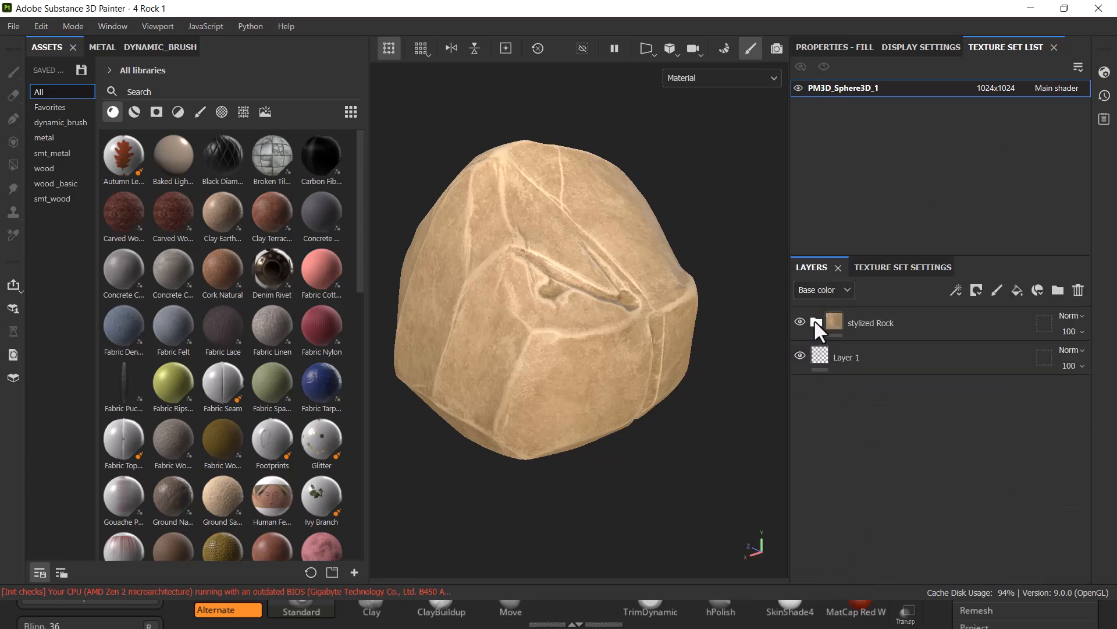
left_click(799, 321)
left_click(799, 321)
Search the asset library for "rock" and "styl" materials, select the stylized Rock layer folder, and clear the search.
left_click(185, 99)
type("rock")
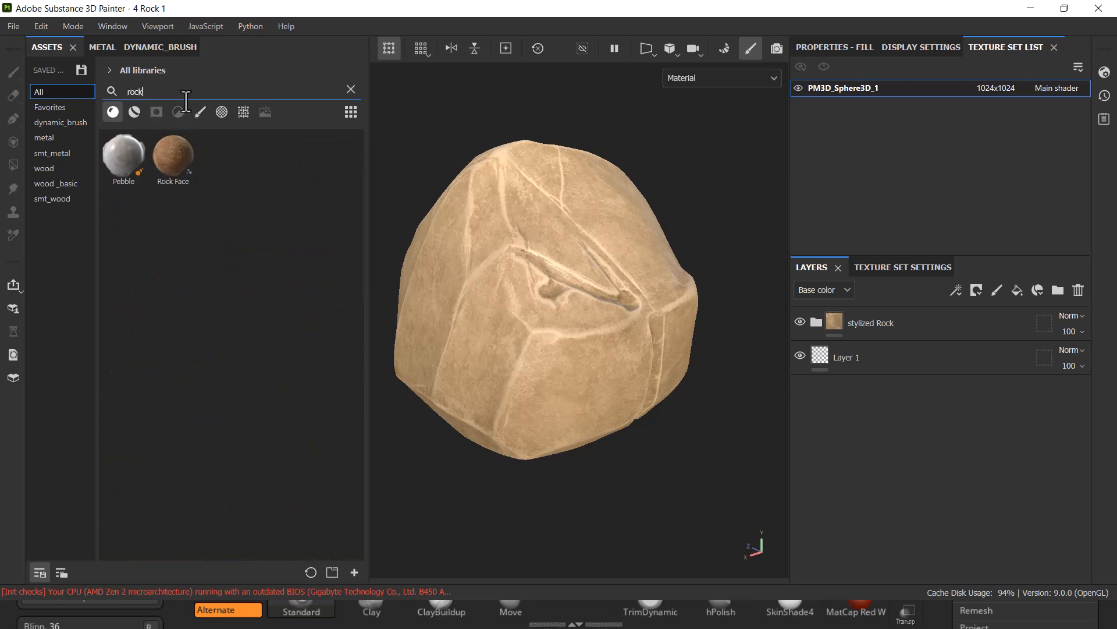
mouse_move(180, 168)
key("BackSpace")
key("BackSpace")
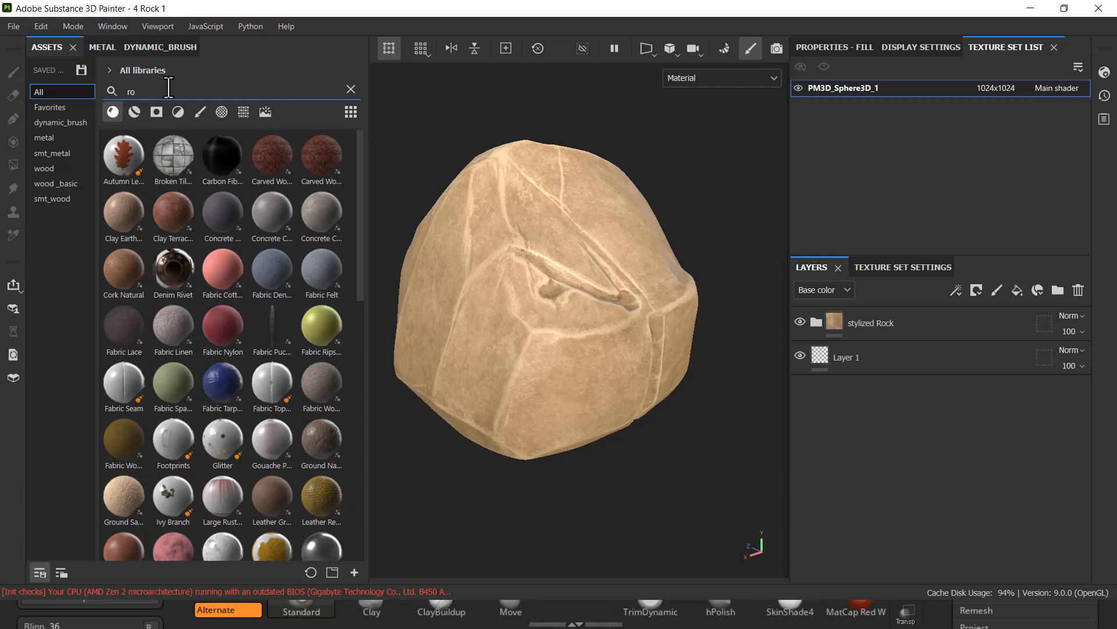
key("BackSpace")
key("BackSpace")
type("styl")
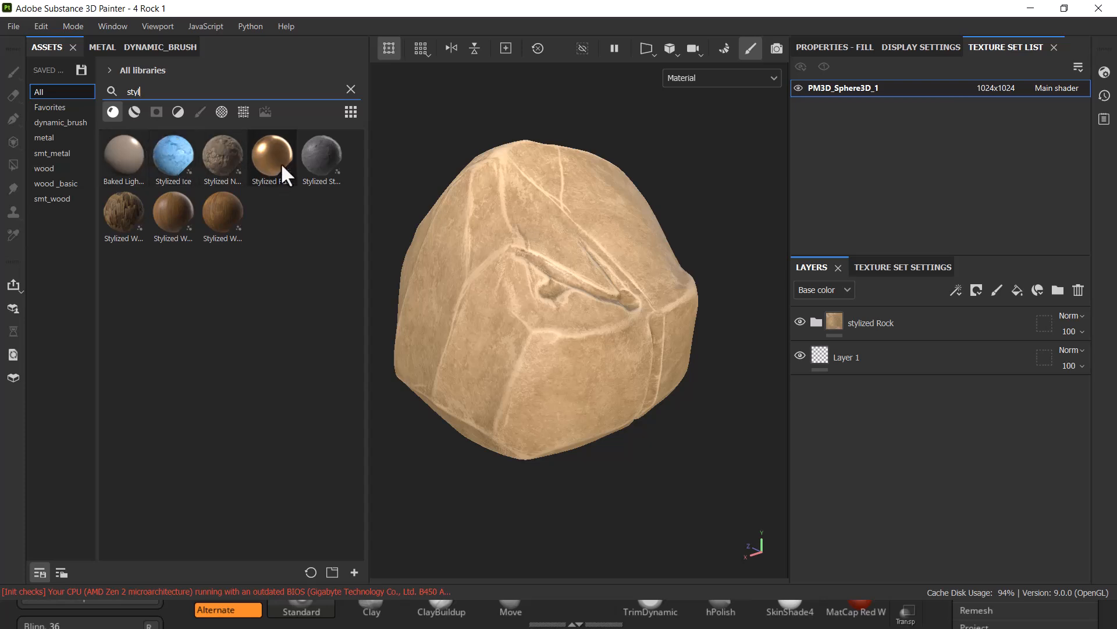
left_click(917, 321)
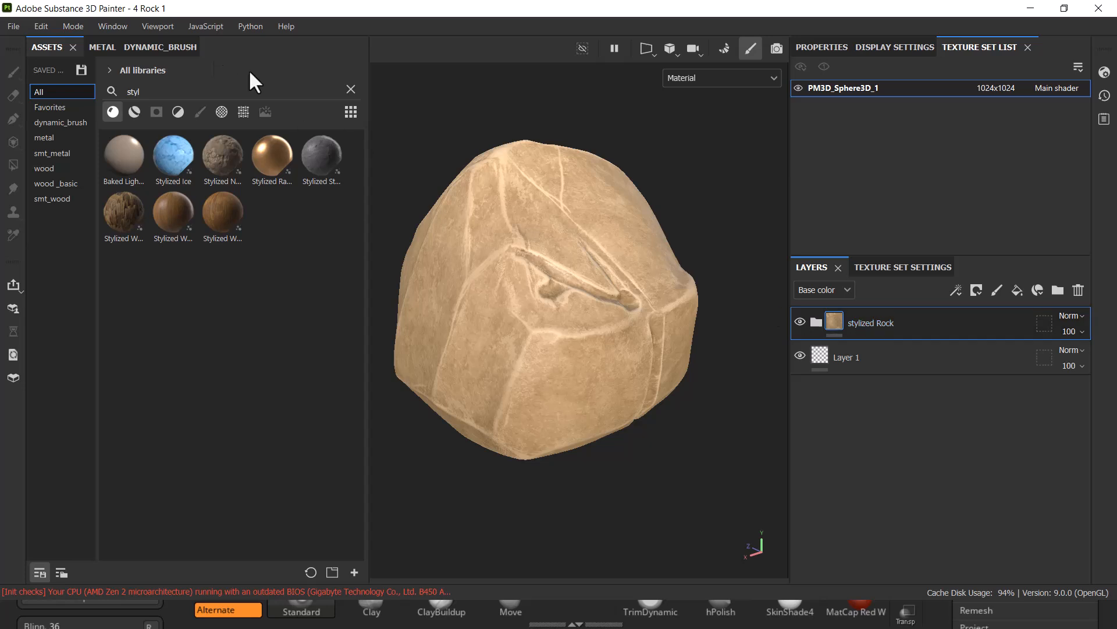
left_click(350, 88)
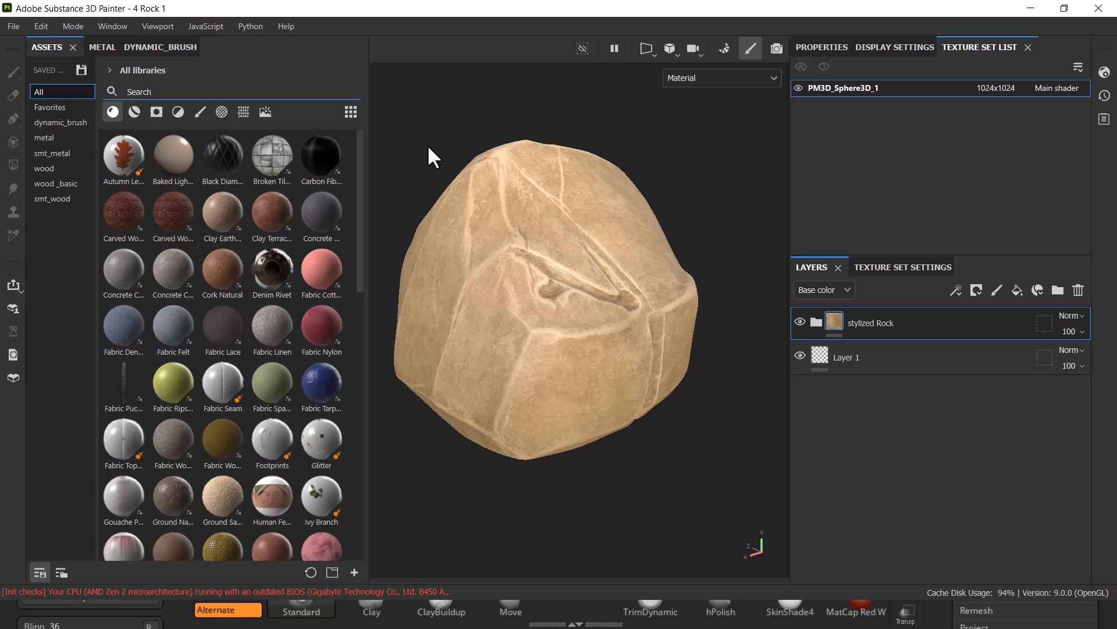
Create a smart material from the stylized Rock layer folder.
right_click(884, 326)
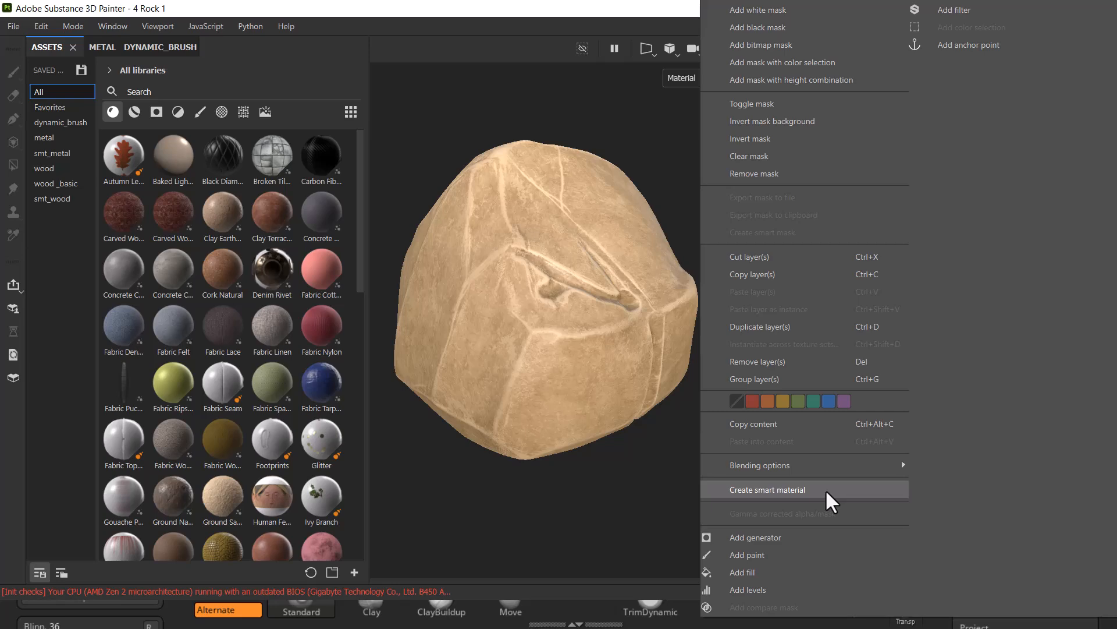
left_click(826, 489)
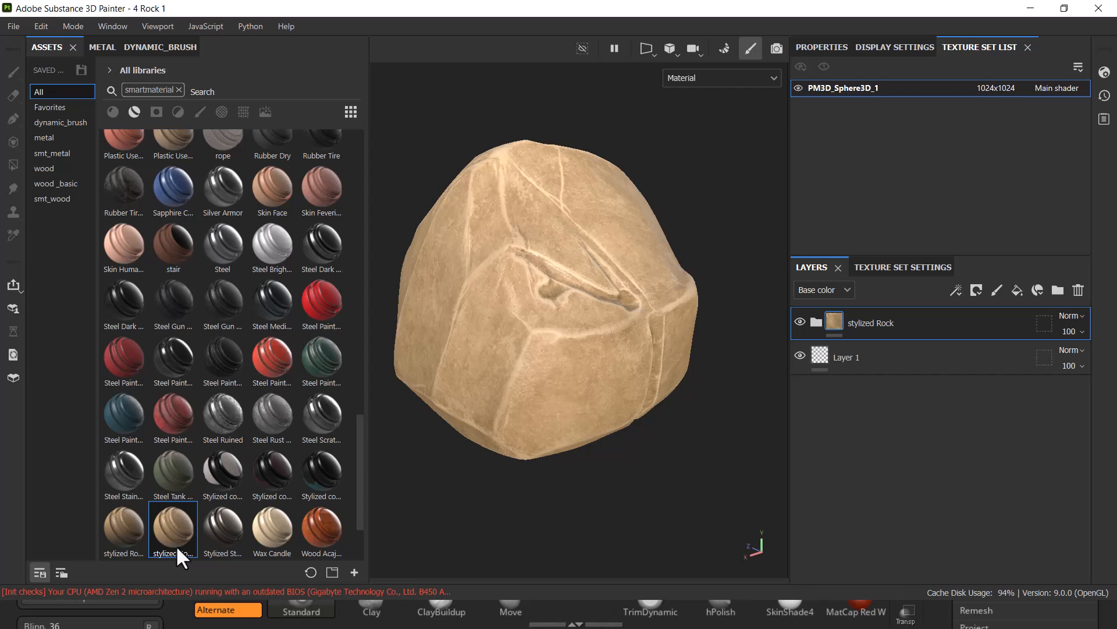
mouse_move(175, 545)
mouse_move(131, 550)
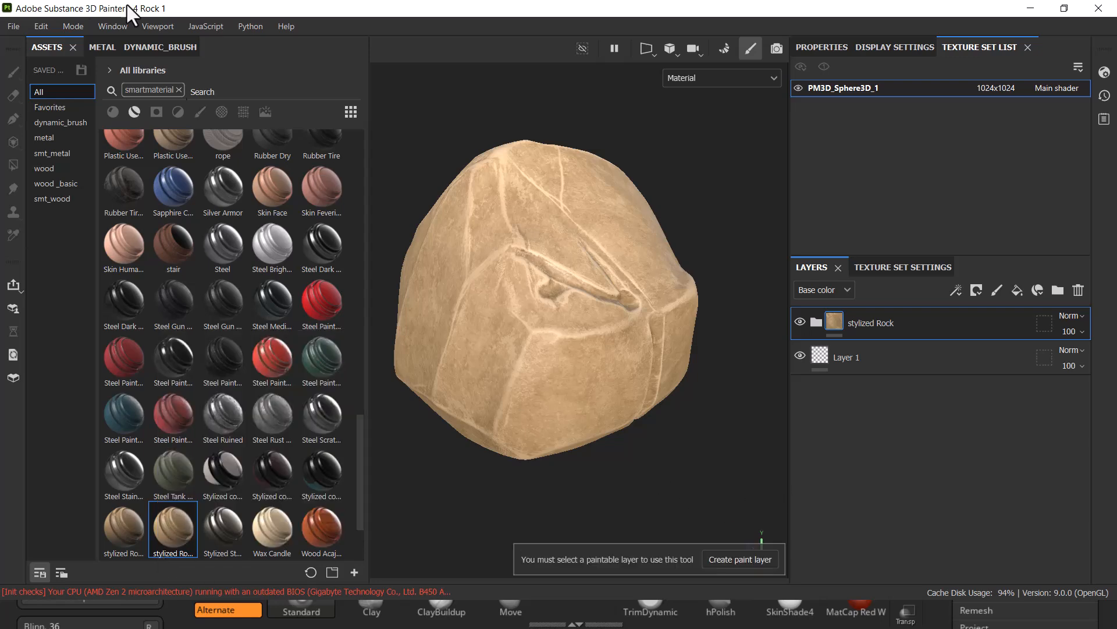
Start a new project and choose ROCK_low.fbx from the 5 ROCK 2 folder as its mesh.
left_click(13, 26)
left_click(26, 42)
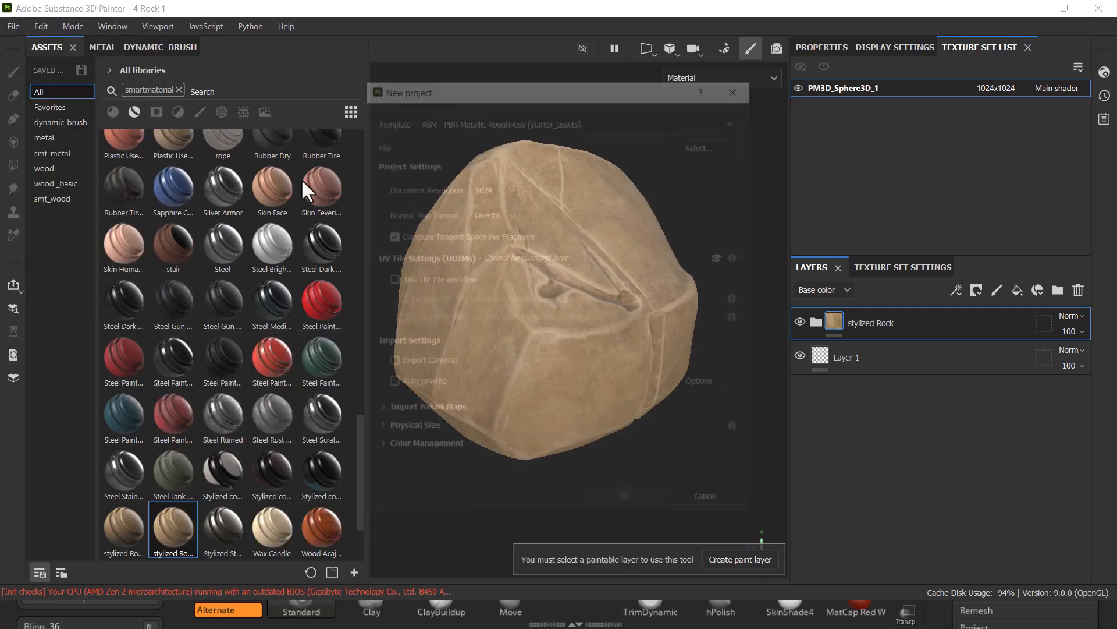
left_click(694, 149)
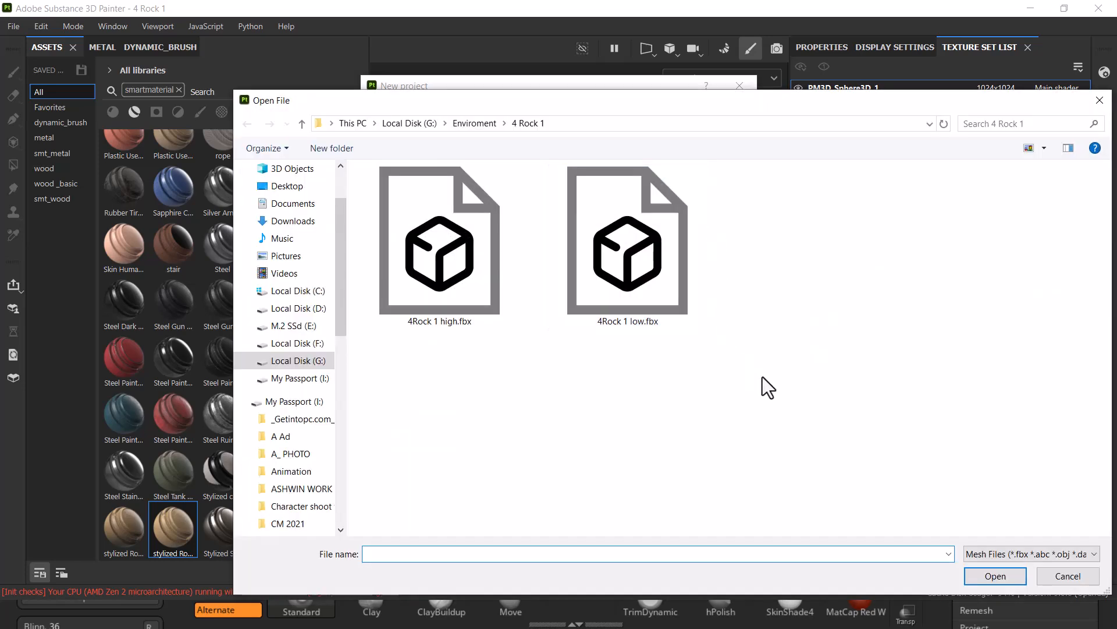
left_click(472, 123)
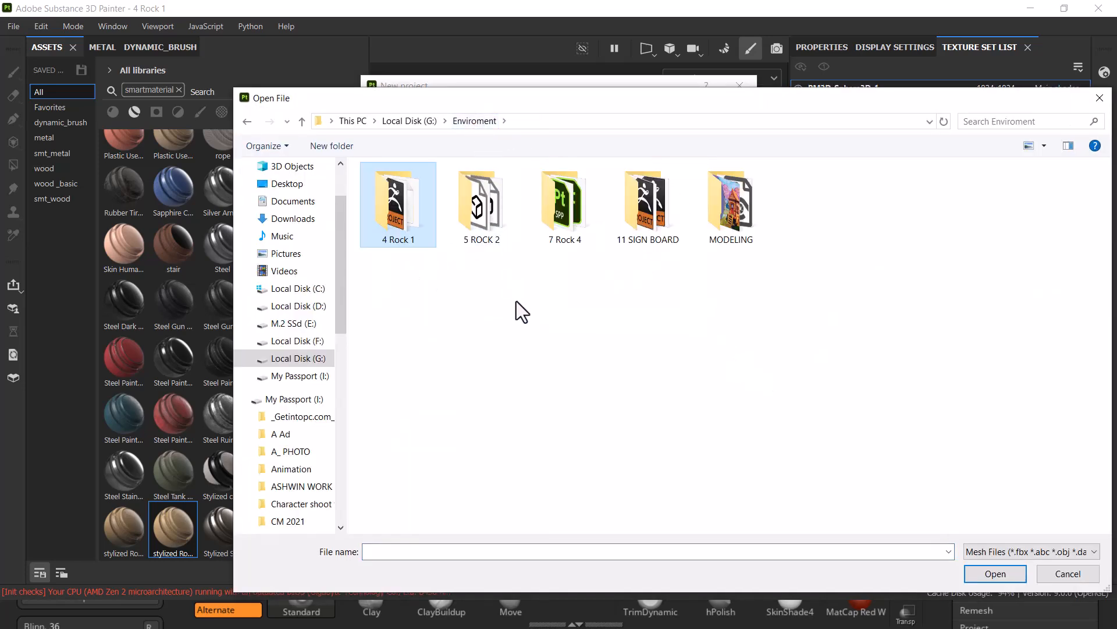
double_click(486, 224)
double_click(491, 216)
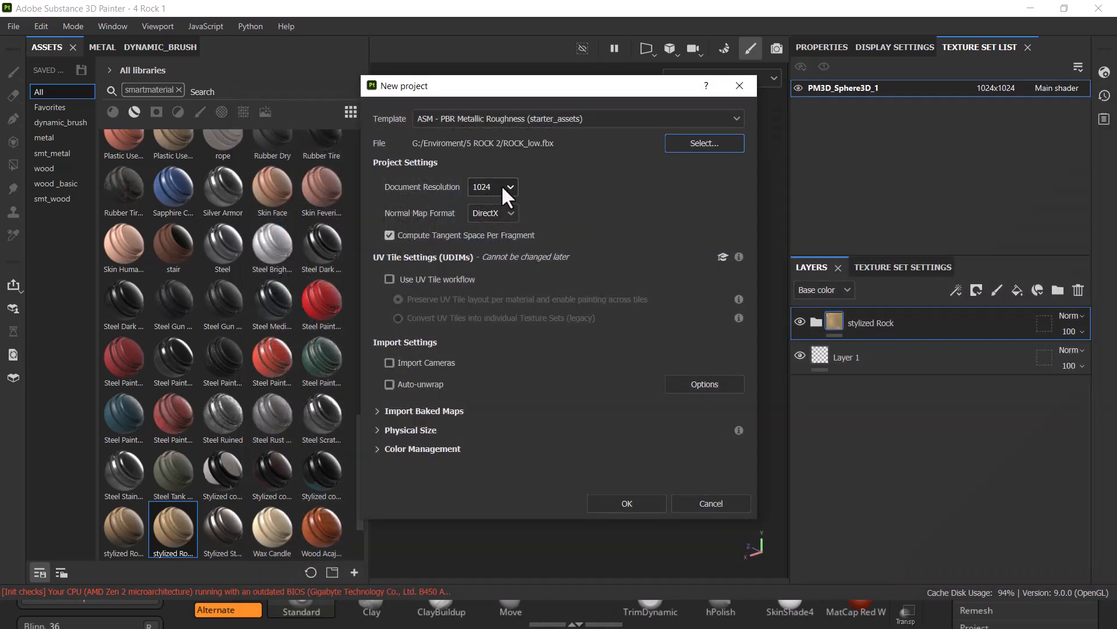
Create the project with 1024 document resolution and DirectX normal map format, discarding the changes to the open project.
left_click(500, 185)
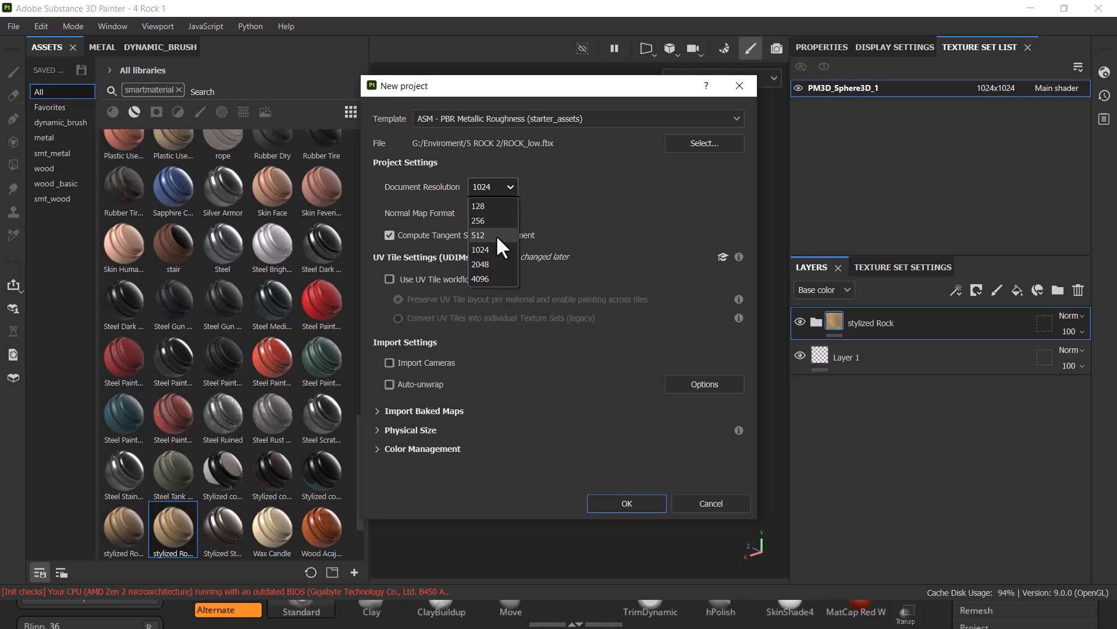
left_click(491, 249)
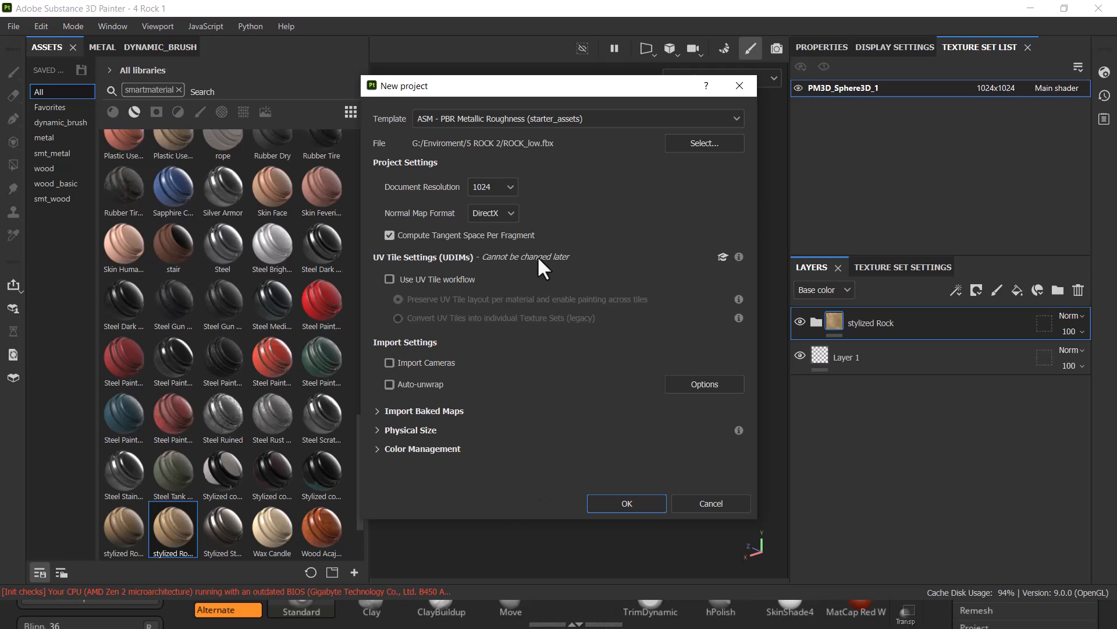
left_click(515, 213)
left_click(515, 213)
left_click(620, 506)
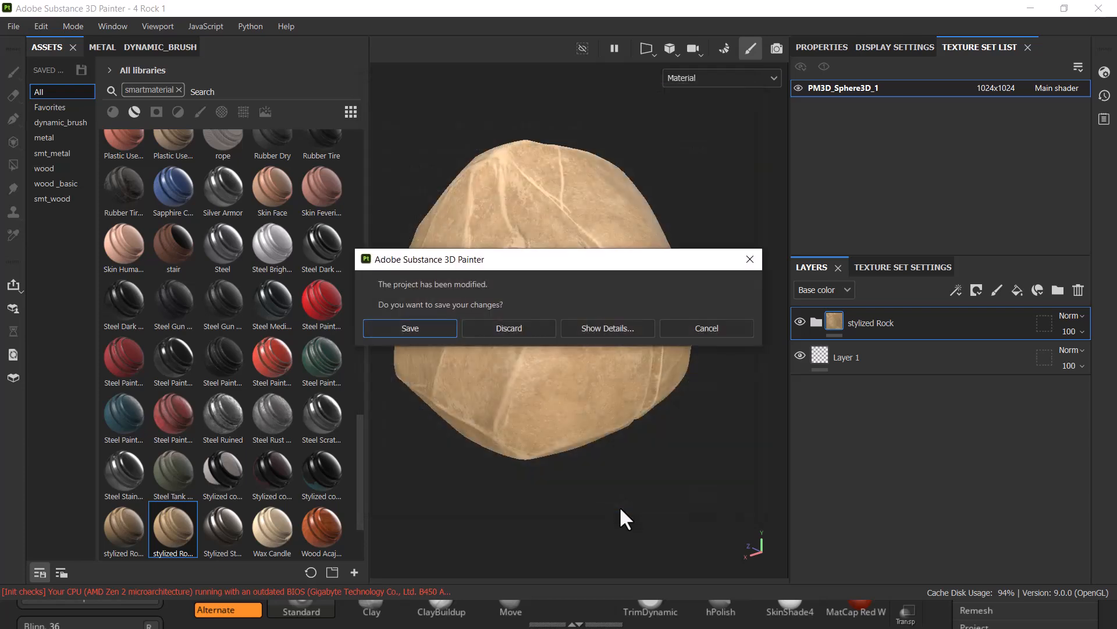
left_click(505, 325)
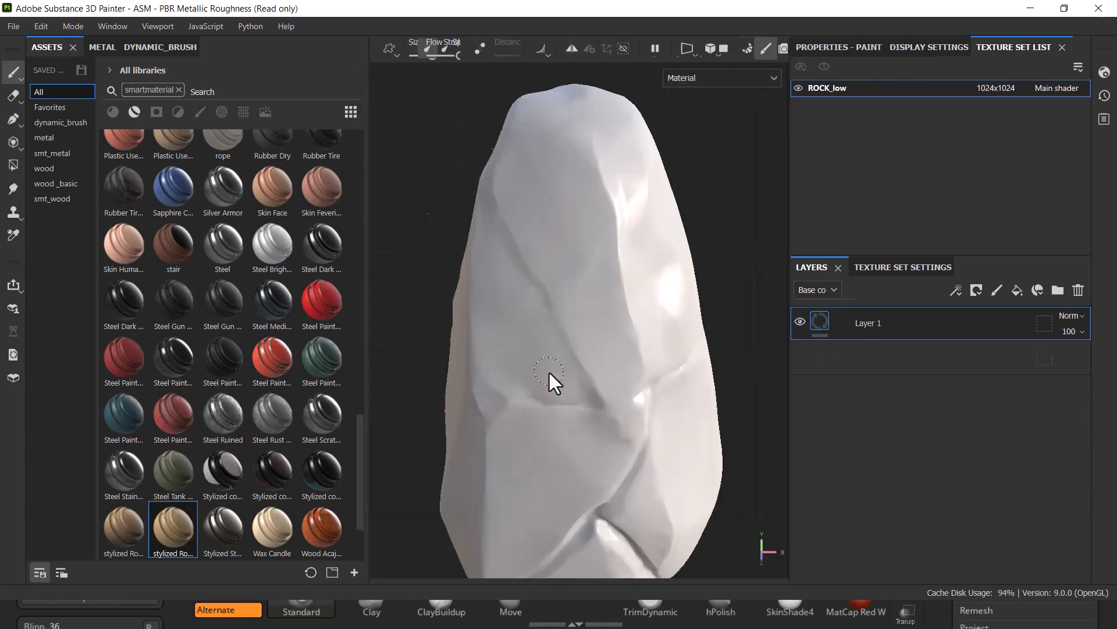
Examine the imported rock, switch to ZBrush to compare it with the original model, and return to Substance 3D Painter.
right_click_drag(758, 504, 716, 400, "alt")
left_click_drag(716, 401, 715, 424, "alt")
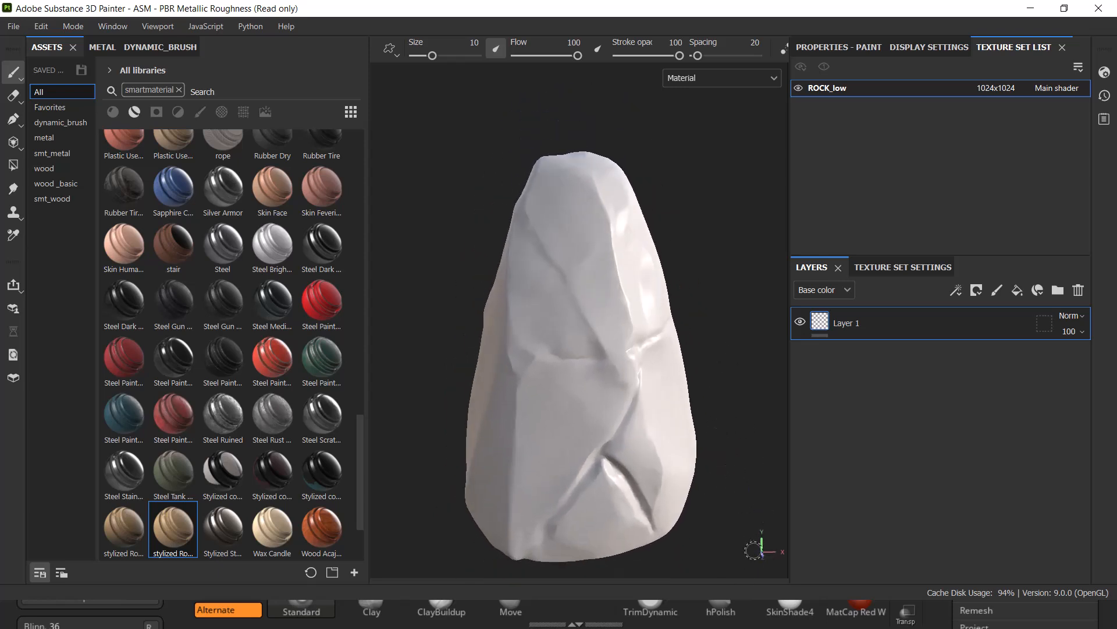
key("super")
left_click(596, 614)
mouse_move(848, 424)
left_mouse_down()
mouse_move(824, 437)
mouse_move(846, 457)
left_mouse_up()
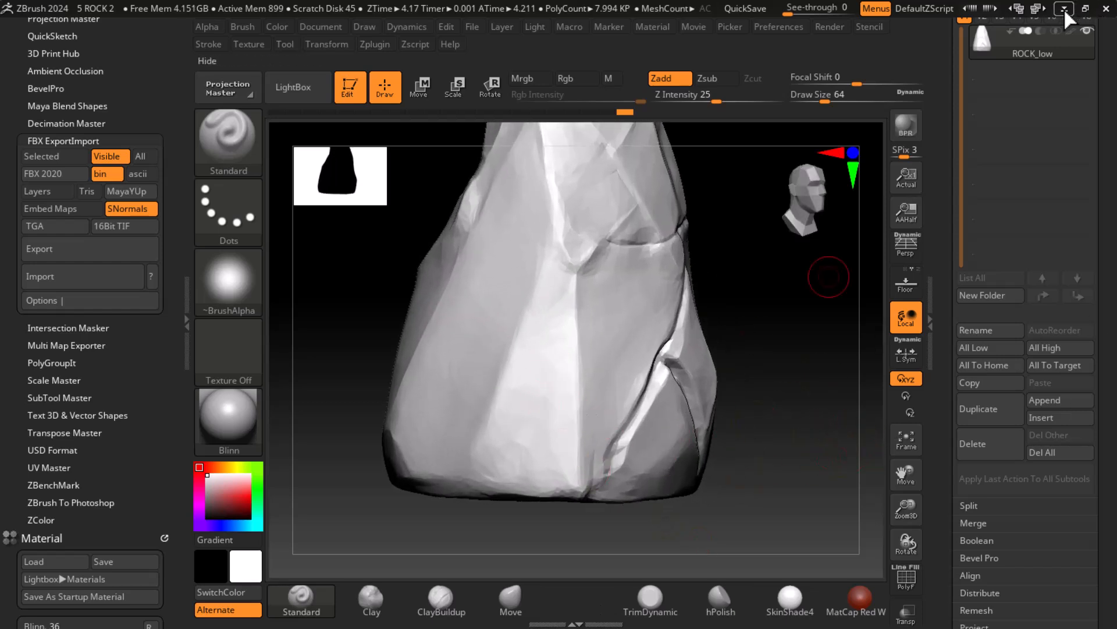
key("alt+Tab")
Examine the imported low poly rock's shape and surface from several angles.
right_click_drag(754, 451, 746, 434, "alt")
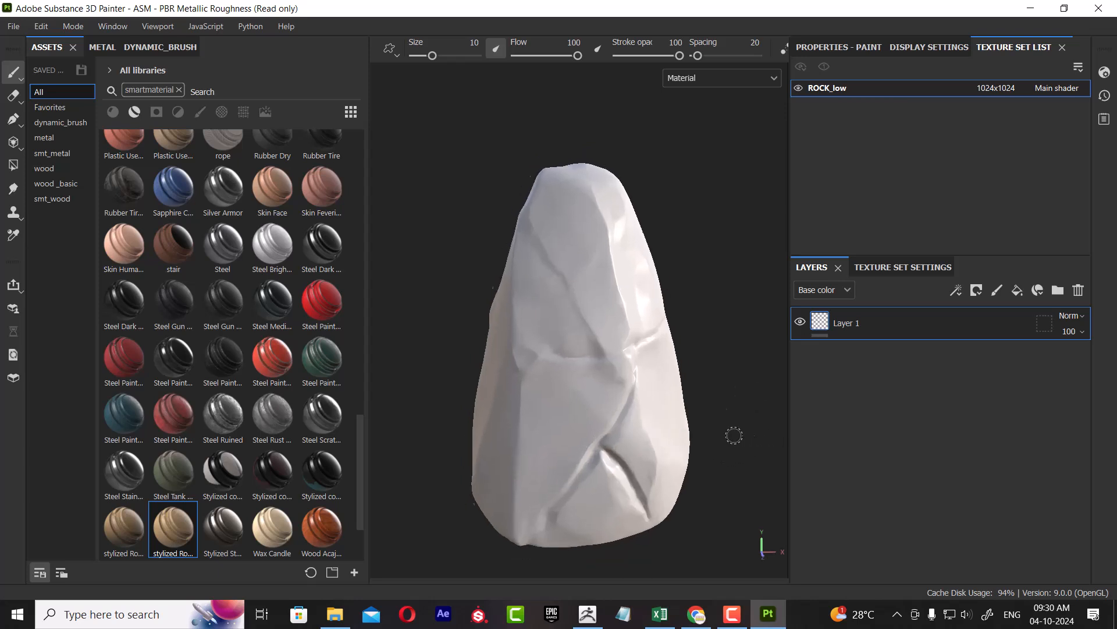
middle_click_drag(746, 435, 723, 335, "alt")
right_click_drag(701, 416, 685, 398, "shift")
mouse_move(700, 456)
left_mouse_down("alt")
mouse_move(761, 444)
mouse_move(681, 464)
mouse_move(748, 462)
mouse_move(741, 444)
mouse_move(481, 518)
mouse_move(928, 382)
mouse_move(748, 512)
mouse_move(706, 466)
left_mouse_up("alt")
right_click_drag(711, 435, 733, 431, "alt")
middle_click_drag(748, 354, 797, 368, "alt")
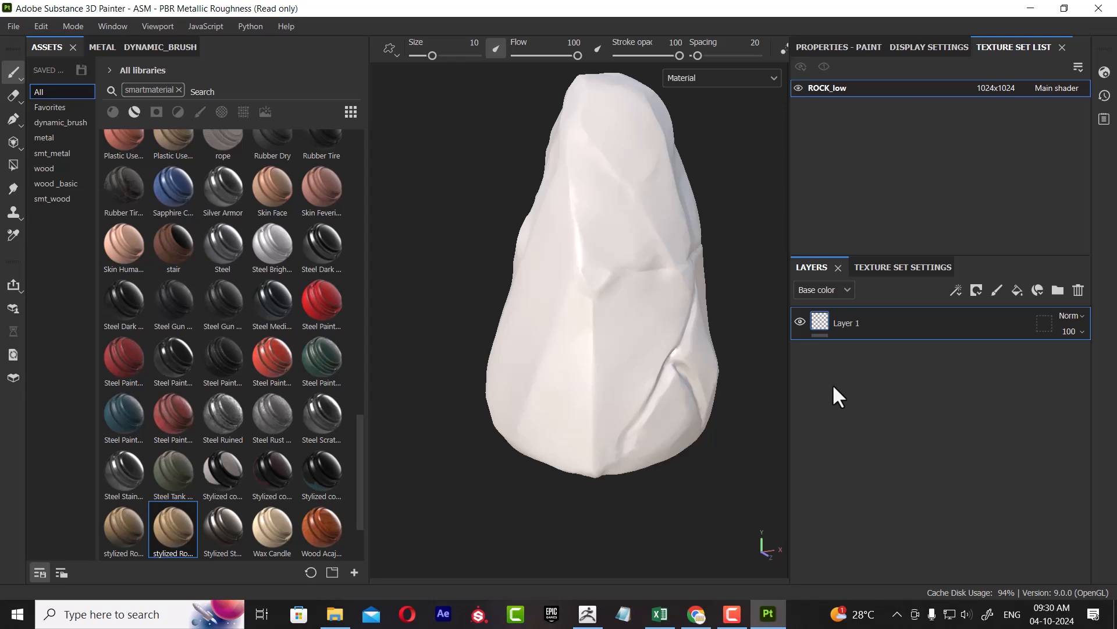
scroll(754, 372, "down", 3)
middle_click_drag(737, 371, 697, 416, "alt")
right_click_drag(696, 414, 697, 428, "alt")
left_click_drag(691, 427, 716, 414, "alt")
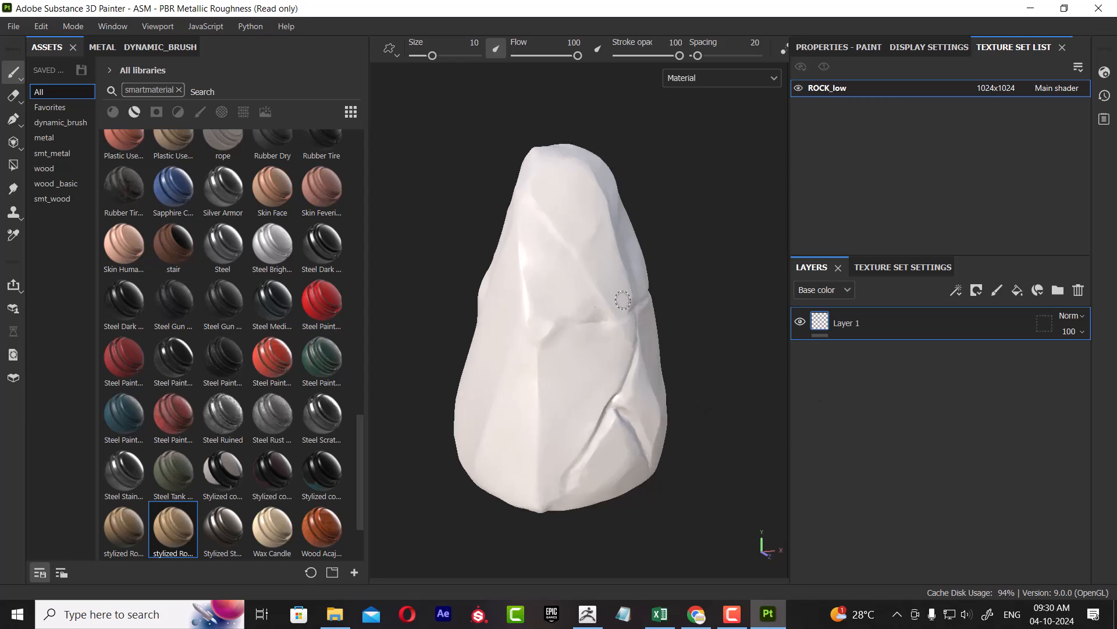
Enter mesh map baking for ROCK_low, set the output size to 1024 and enable Apply Diffusion.
left_click(886, 266)
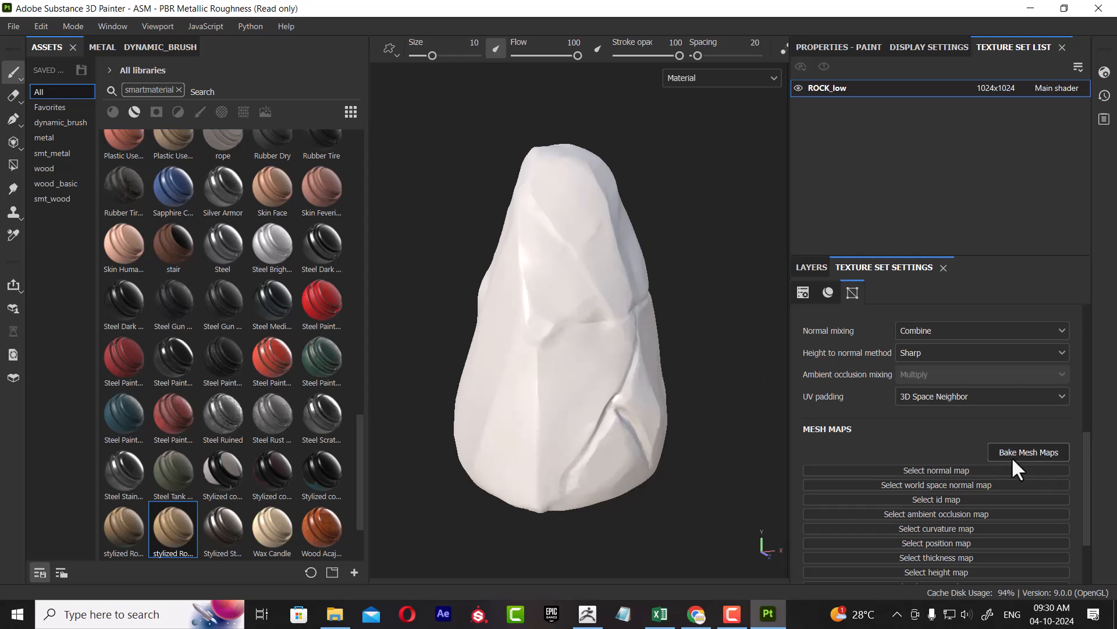
left_click(1039, 452)
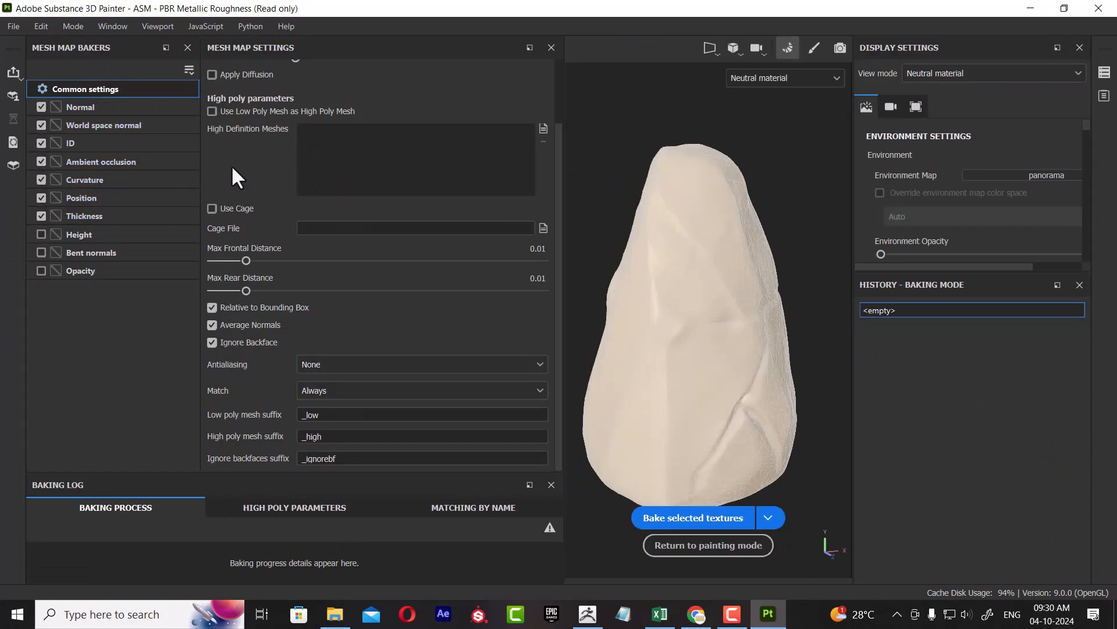
scroll(317, 137, "up", 2)
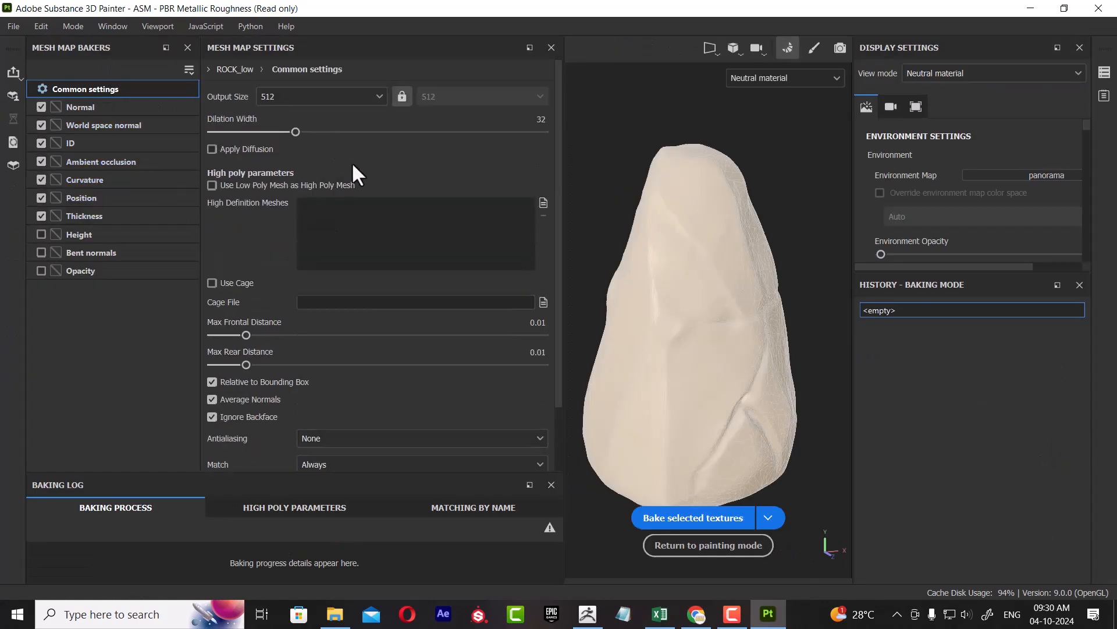
left_click(351, 96)
left_click(330, 187)
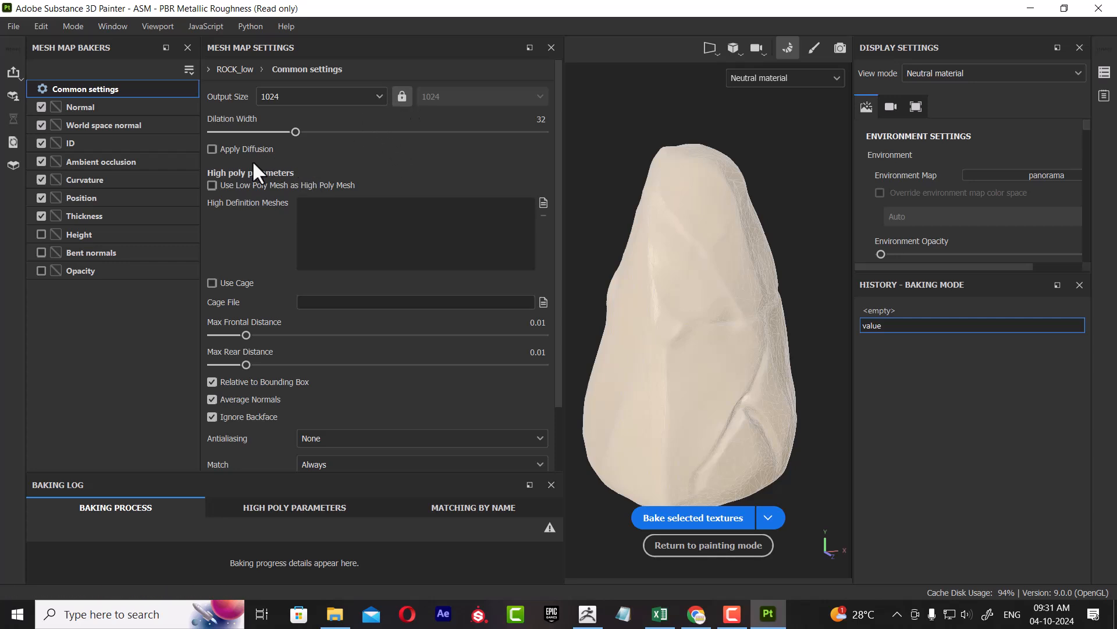
left_click(236, 151)
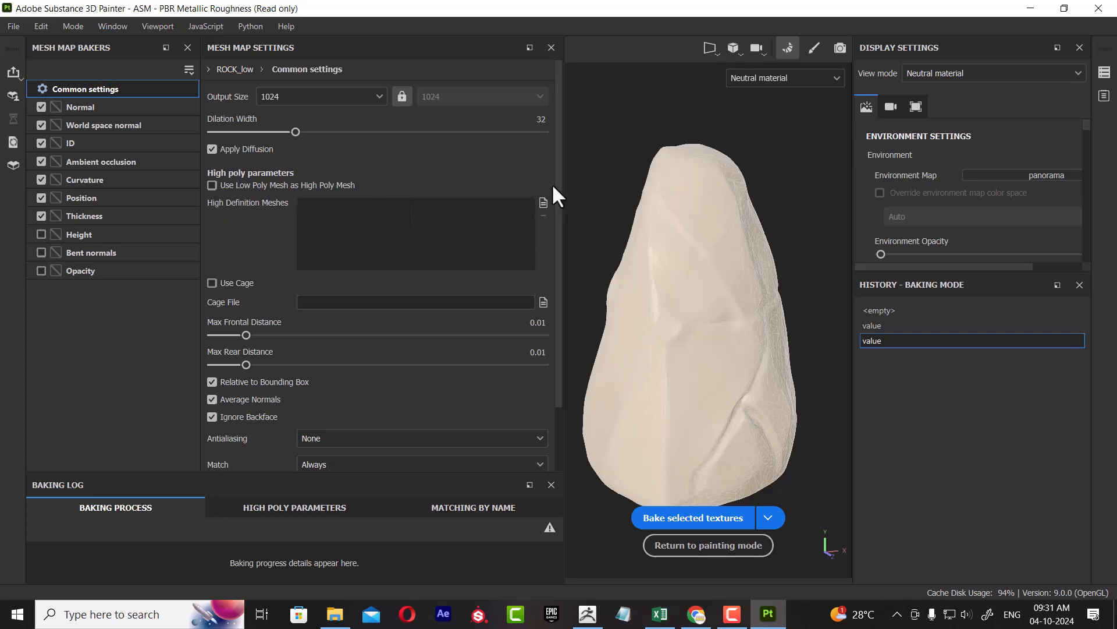
Load 5ROCK 2_HIGH.fbx as the high definition mesh and set the antialiasing to Supersampling 4x.
left_click(543, 201)
double_click(169, 171)
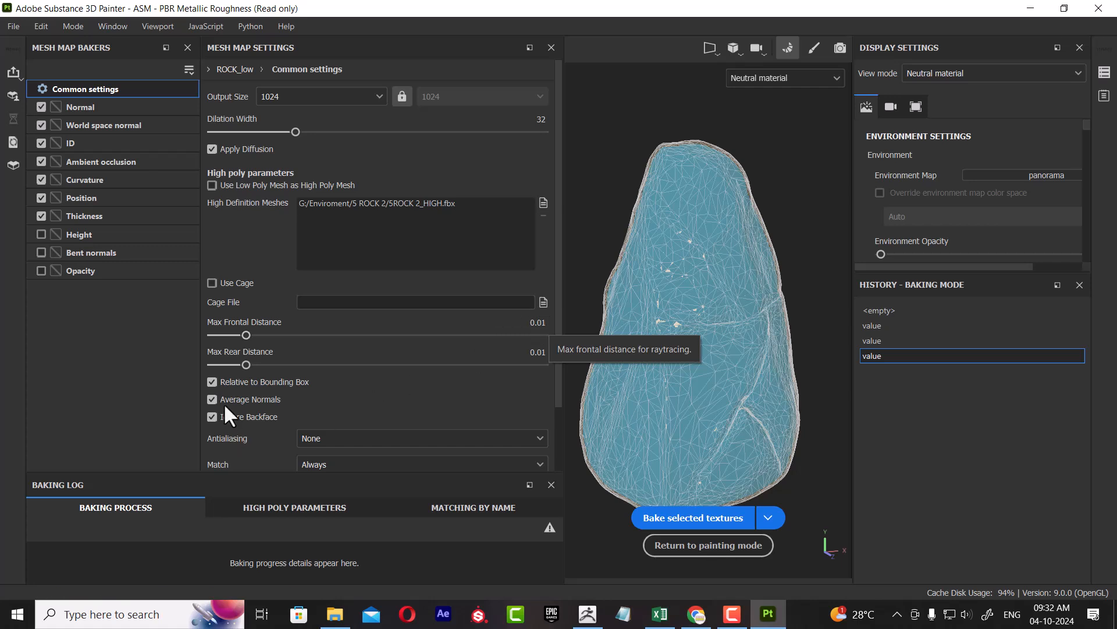
scroll(303, 393, "down", 2)
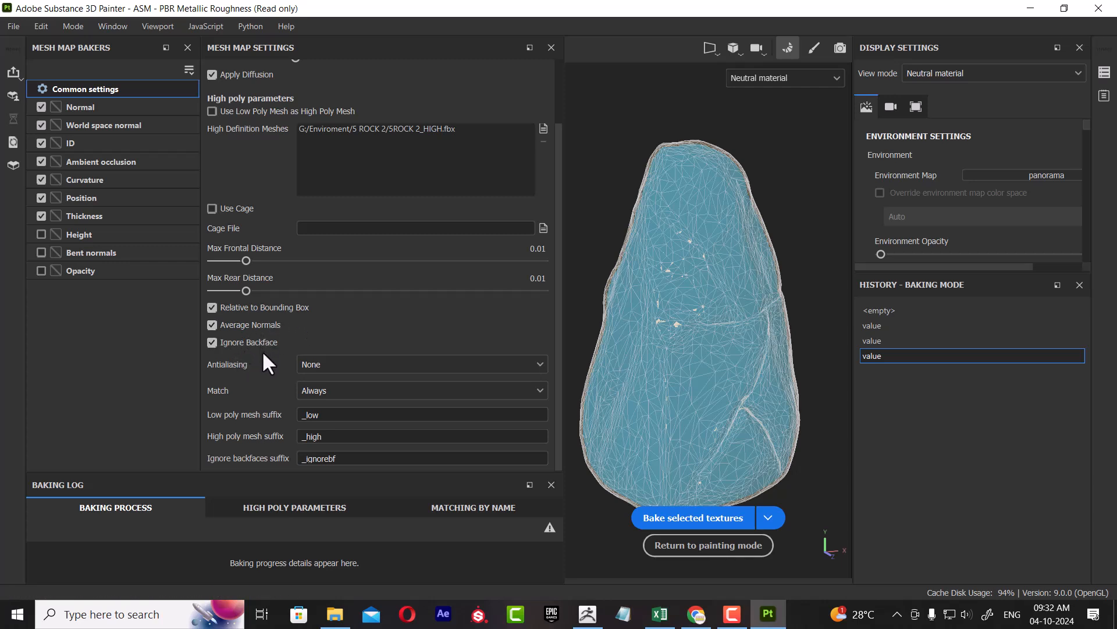
left_click(325, 362)
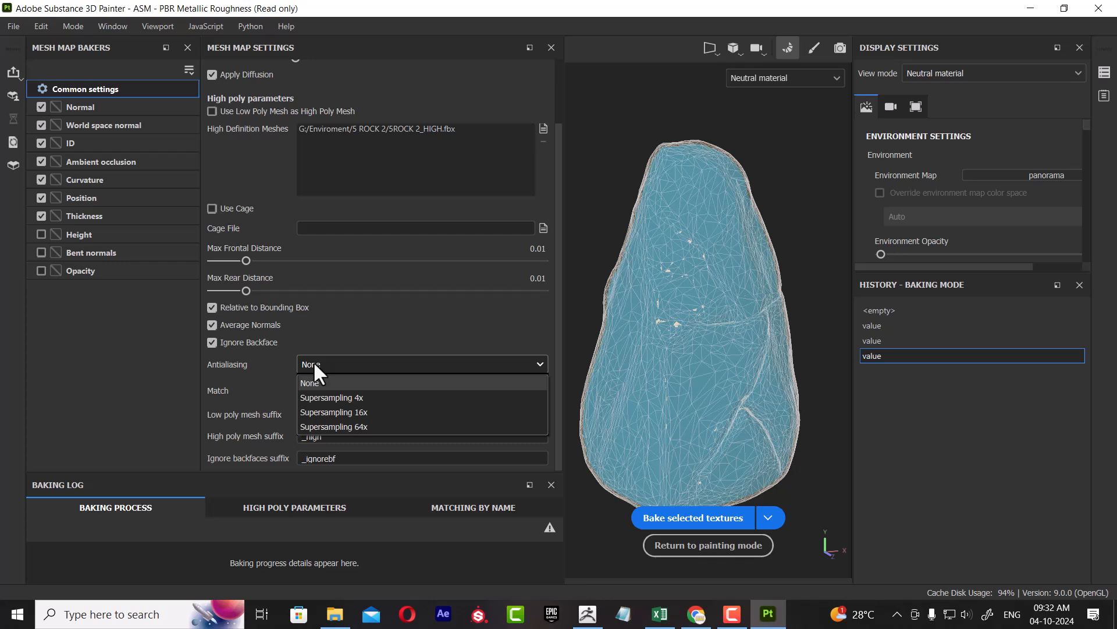
left_click(331, 397)
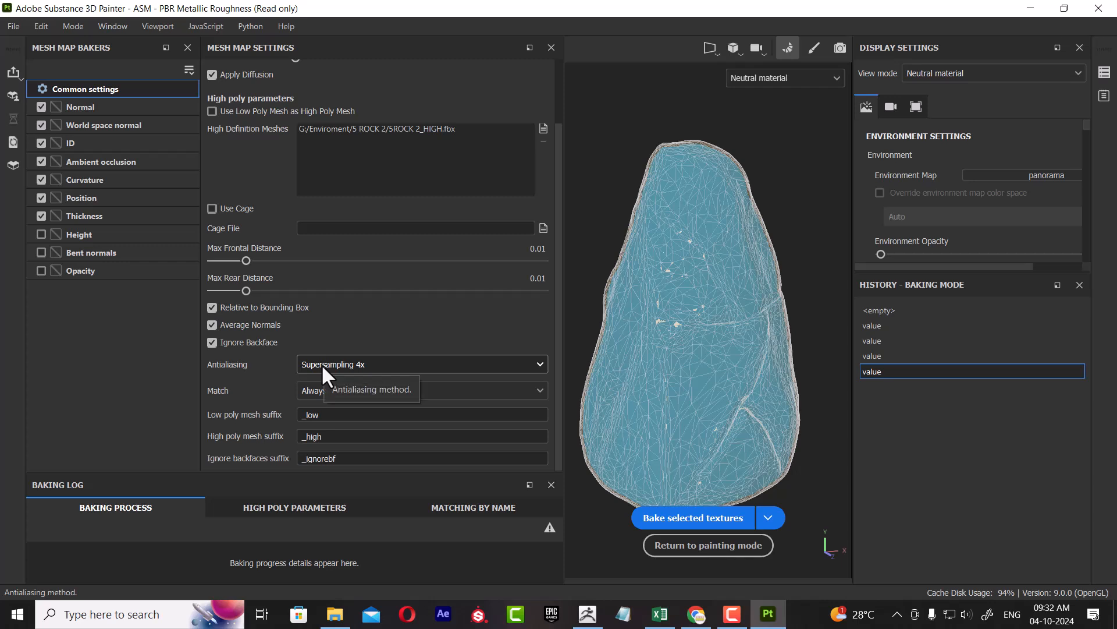
Keep Supersampling 4x antialiasing and set the high-to-low poly matching to By Mesh Name in the common bake settings.
left_click(358, 363)
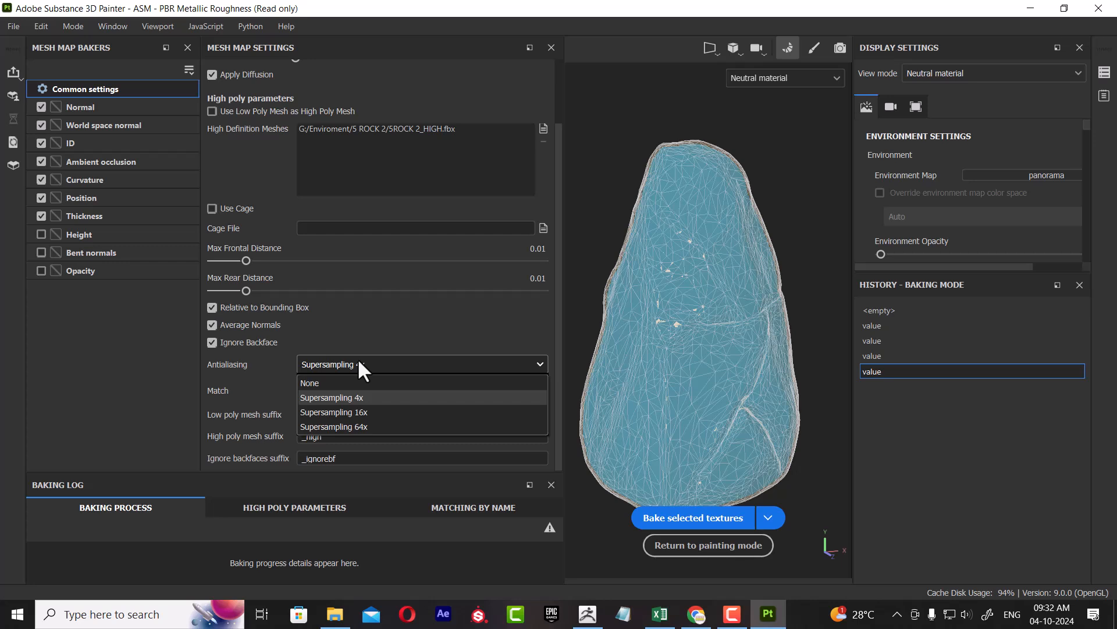
left_click(365, 360)
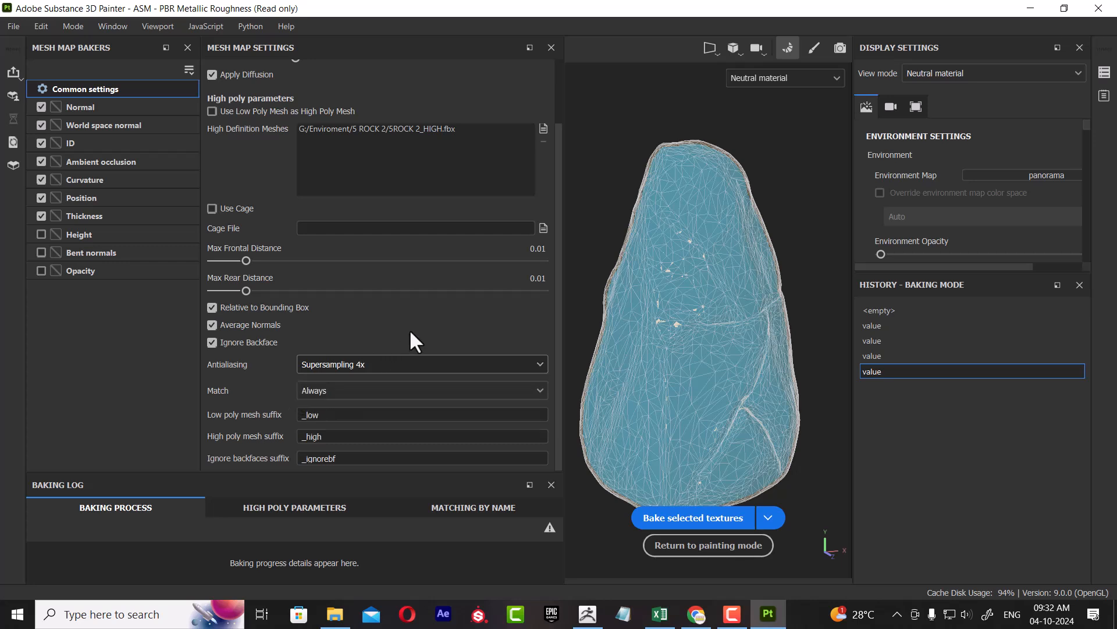
left_click(344, 396)
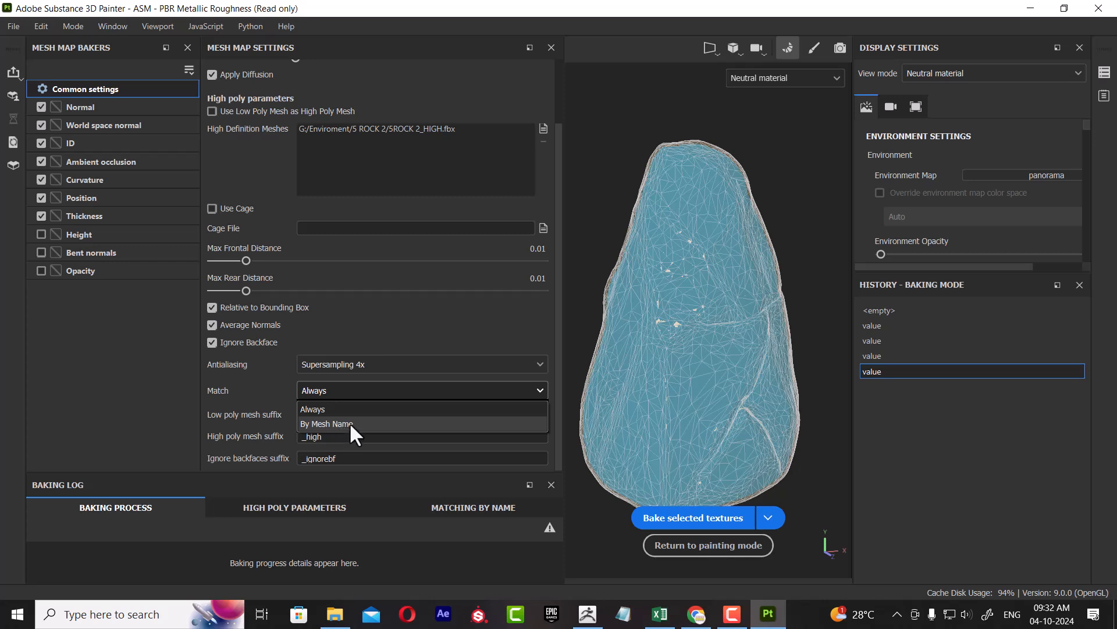
left_click(350, 423)
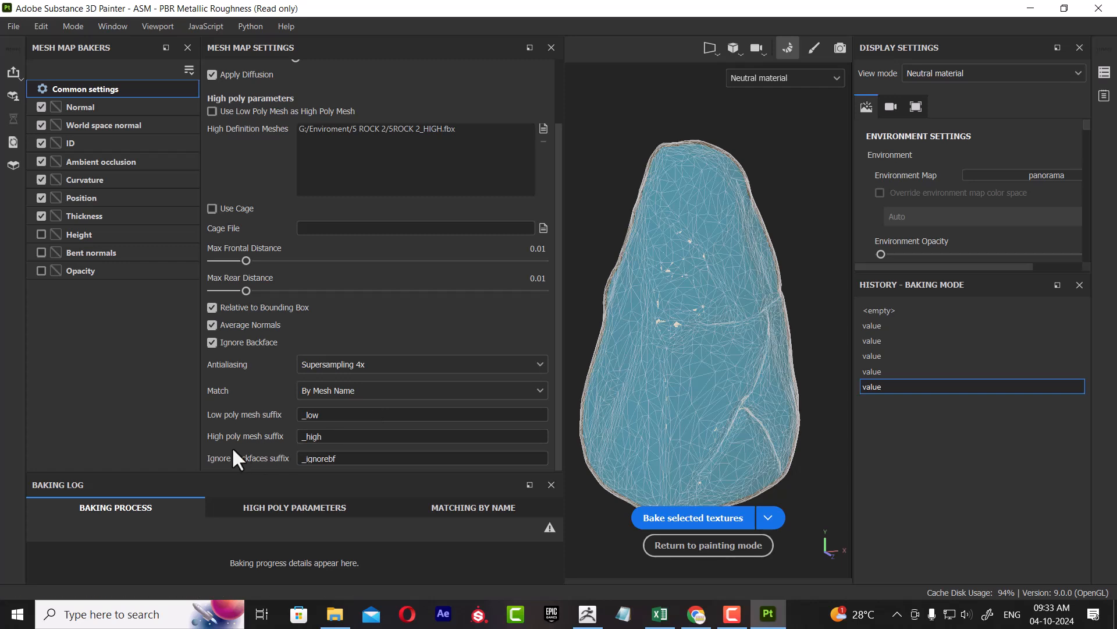
Exclude the ID and Thickness maps from the maps selected for baking.
left_click(88, 106)
left_click(120, 126)
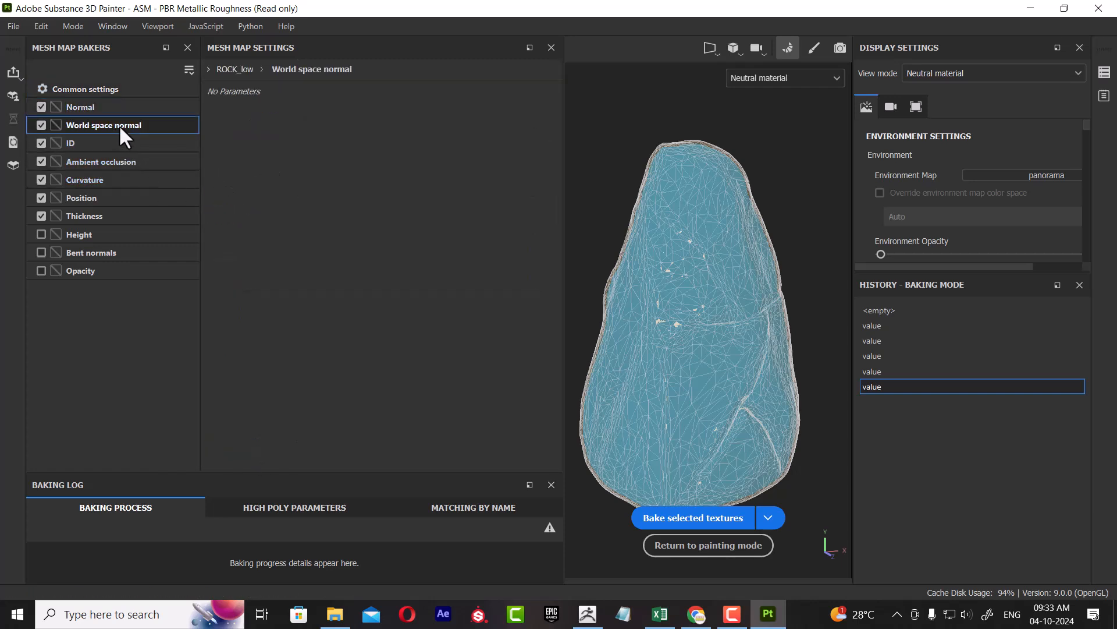
left_click(121, 143)
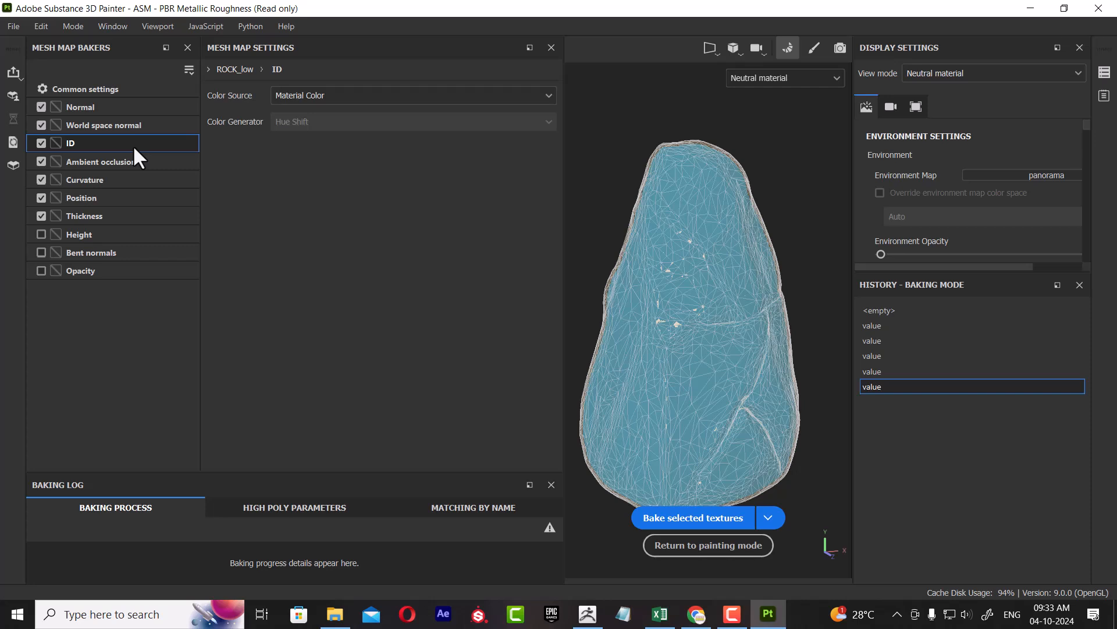
left_click(41, 143)
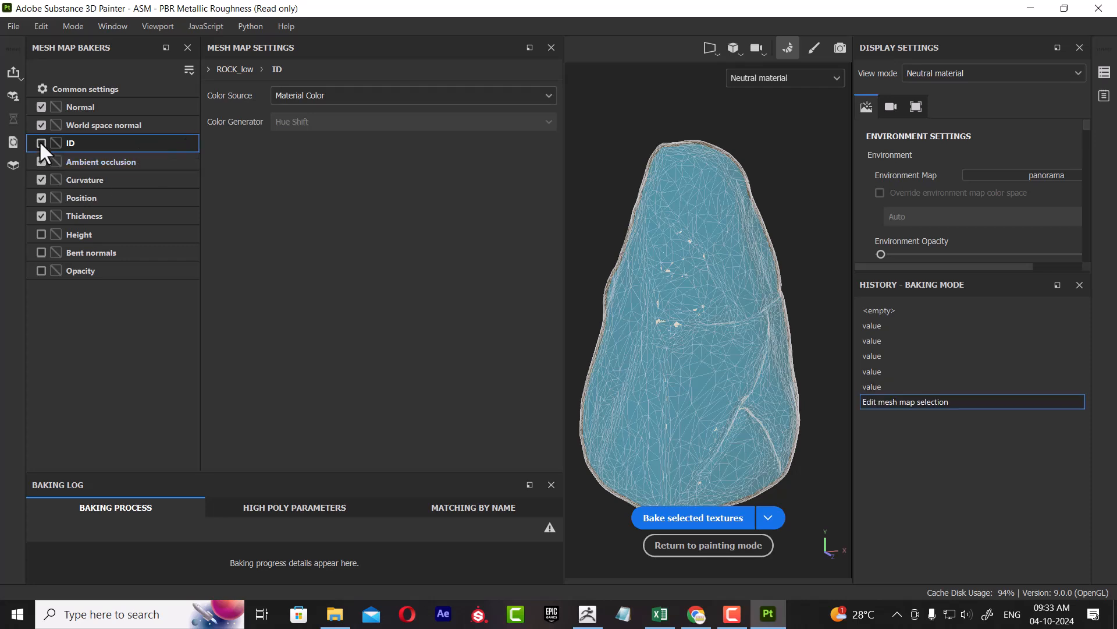
left_click(104, 162)
left_click(110, 180)
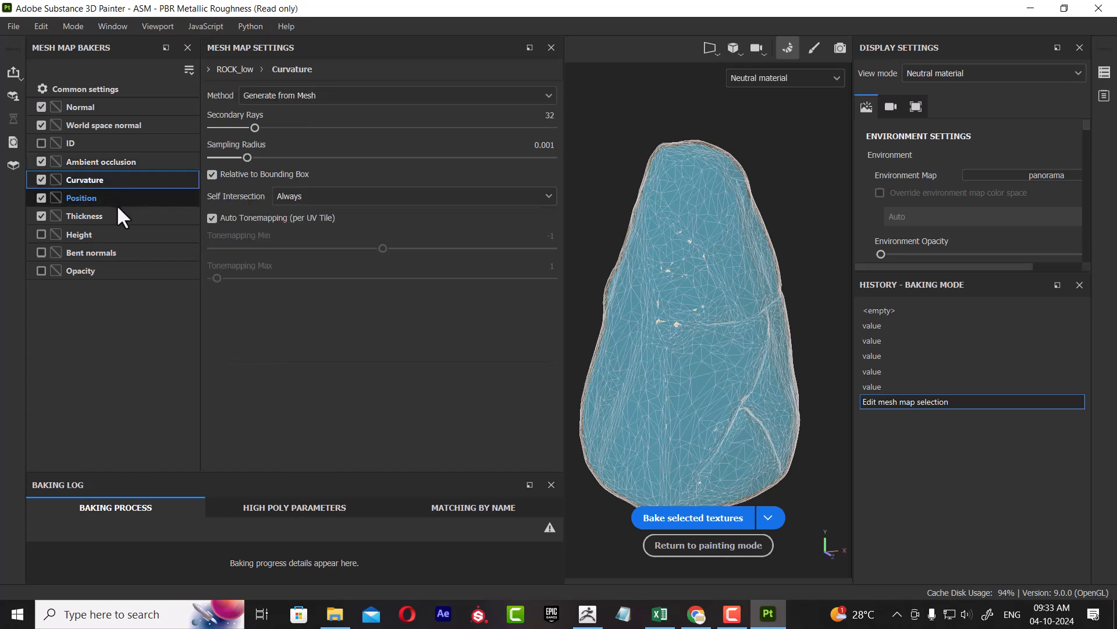
left_click(117, 204)
left_click(90, 216)
left_click(41, 215)
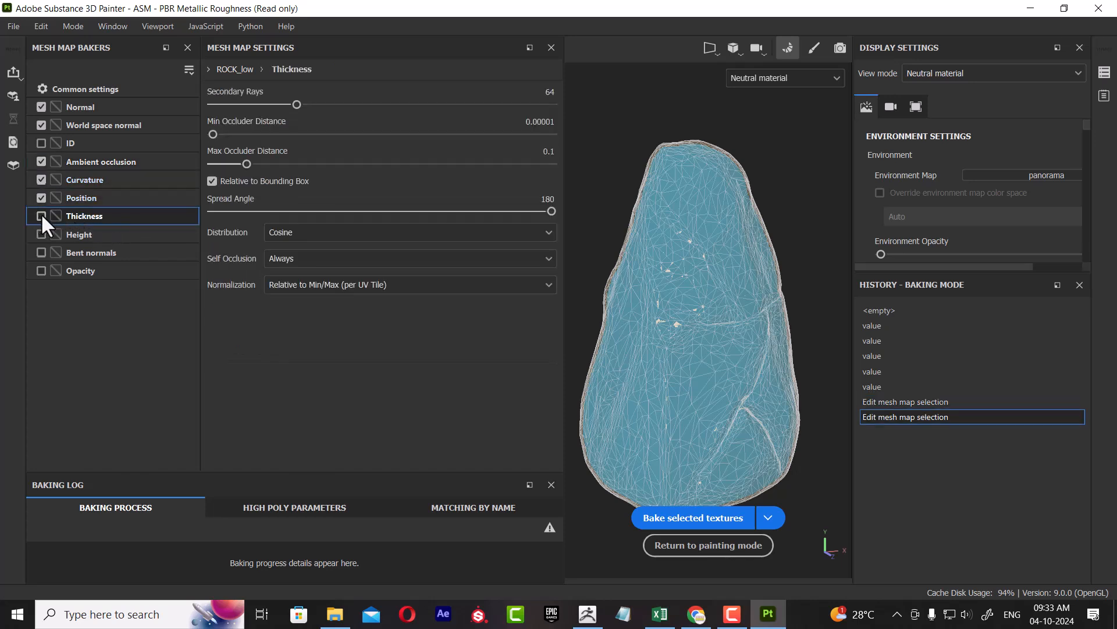
For the Ambient occlusion baker, set Ignore Backface to By Mesh Name and Self Occlusion to Only Same Mesh Name.
left_click(116, 194)
left_click(118, 181)
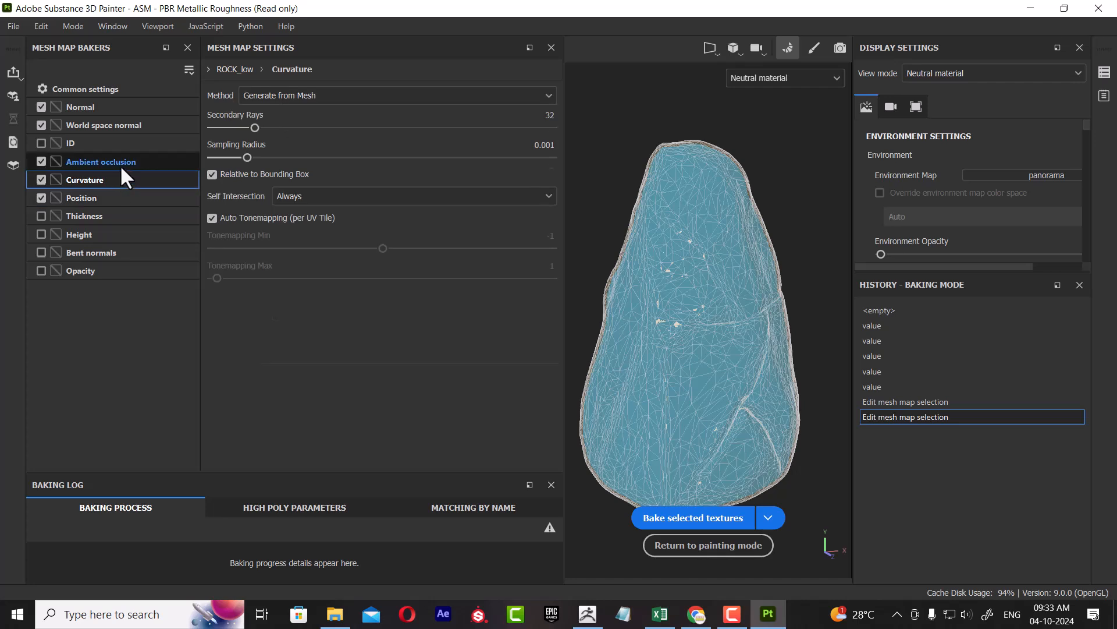
left_click(120, 163)
left_click(370, 233)
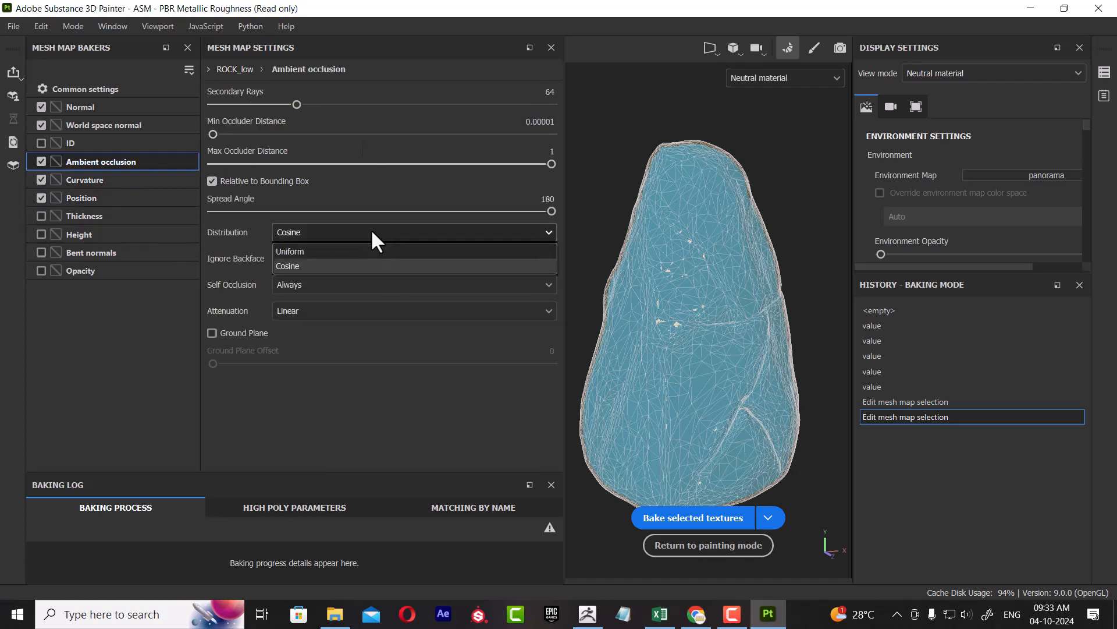
left_click(372, 233)
left_click(370, 259)
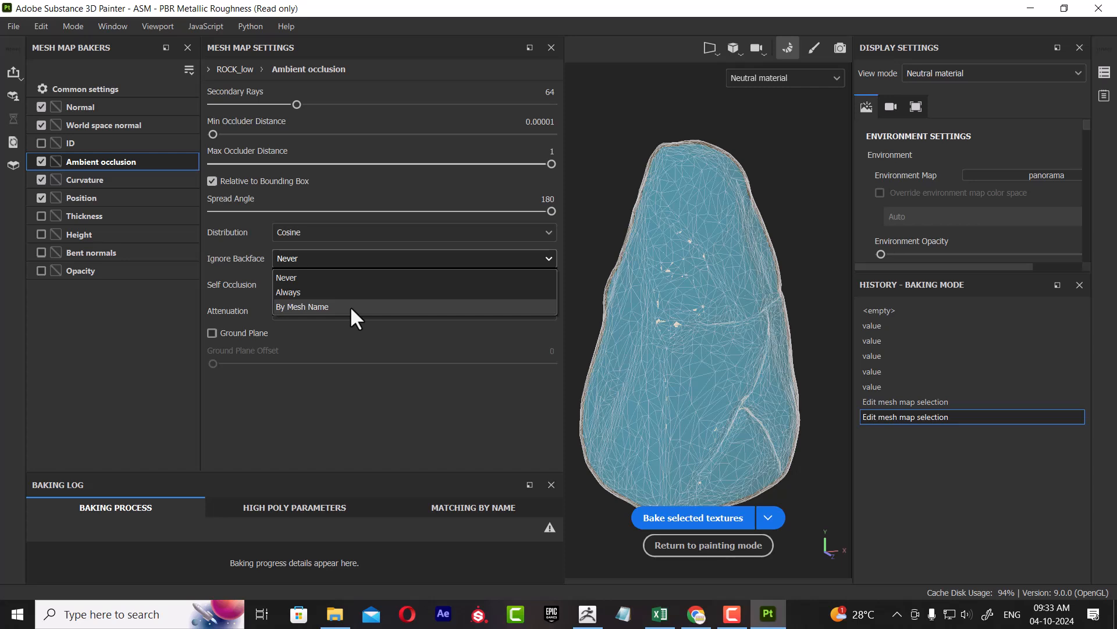
left_click(351, 305)
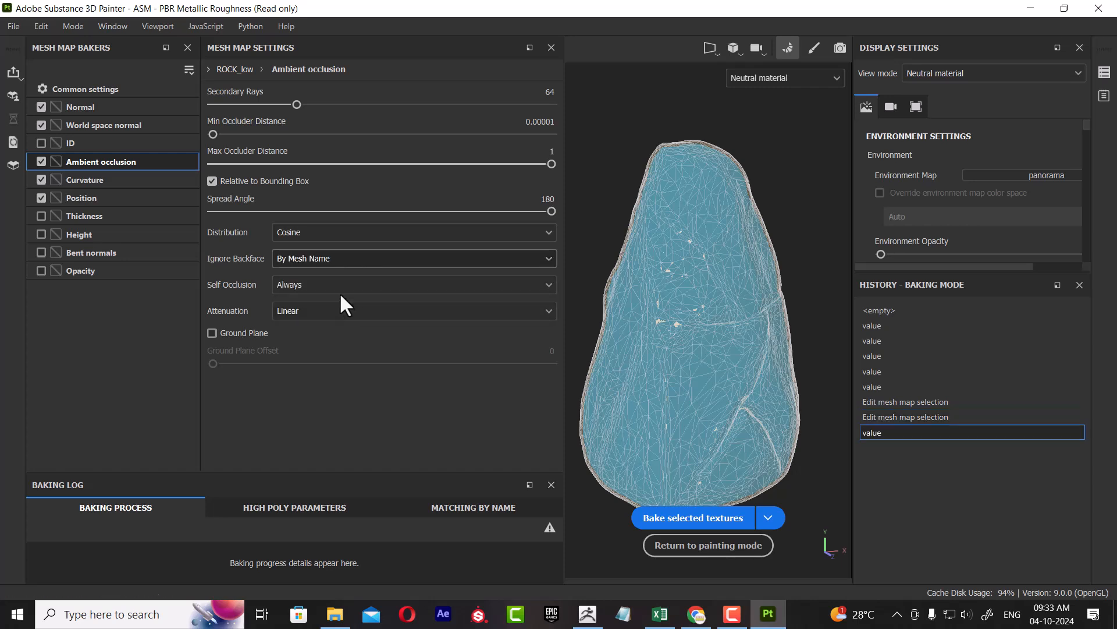
left_click(335, 282)
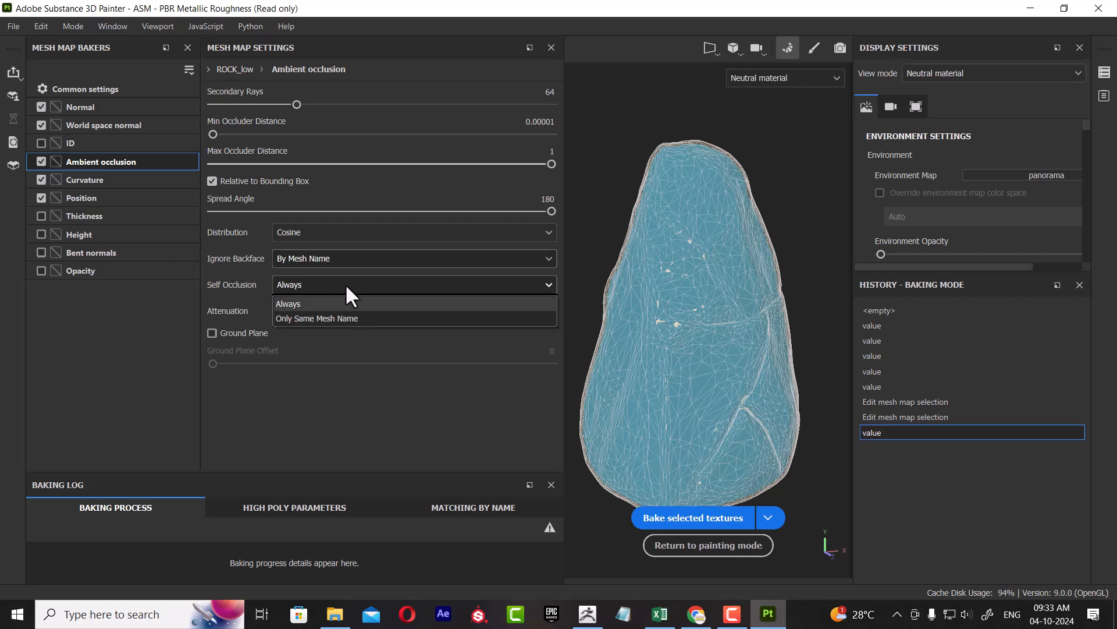
left_click(325, 319)
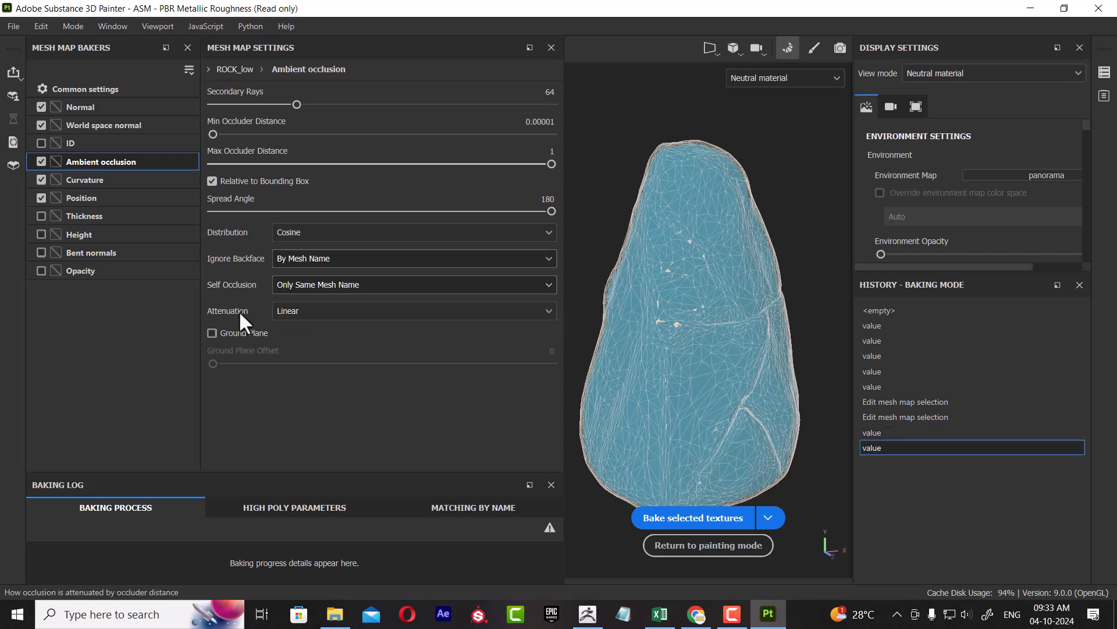
Review the baker settings from Normal through Position, including the Curvature method and the Position mode and normalization type options.
left_click(100, 110)
left_click(104, 126)
left_click(106, 142)
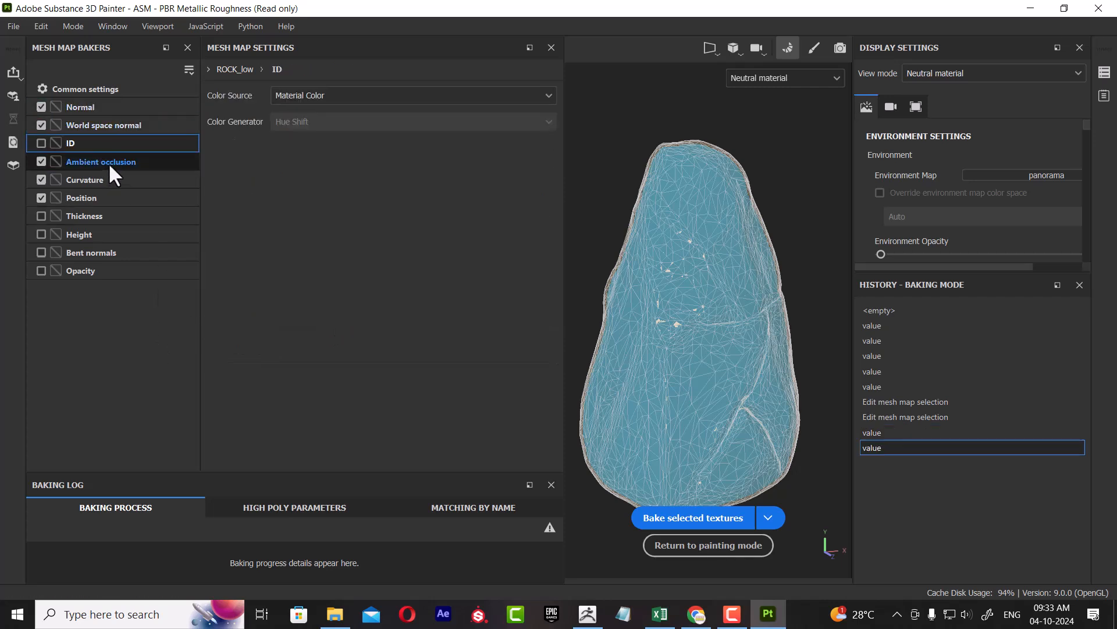
left_click(108, 162)
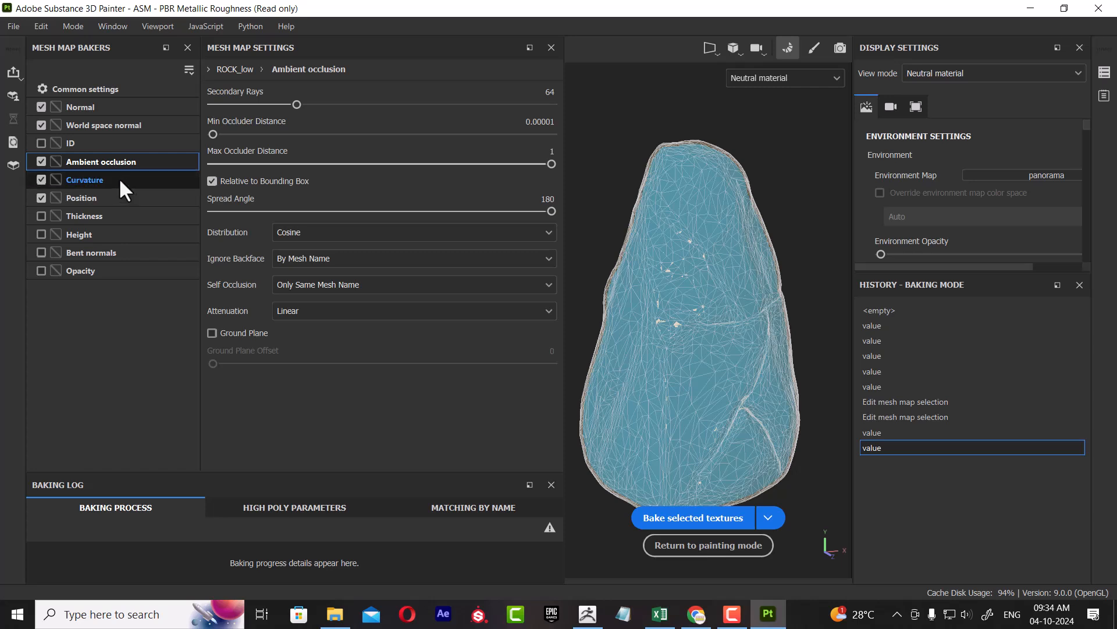
left_click(78, 180)
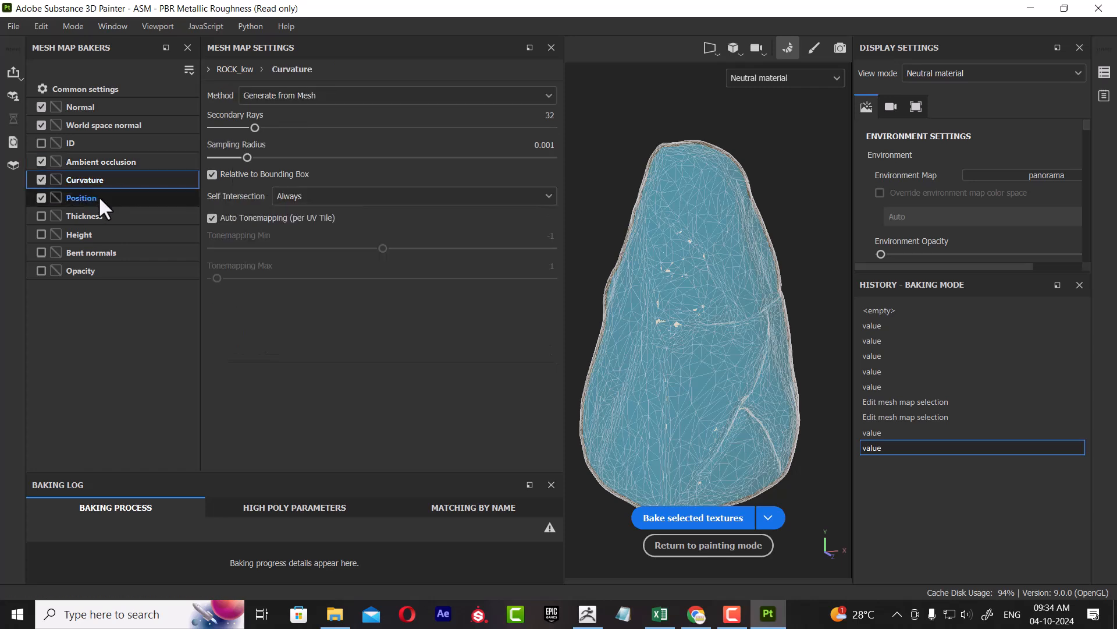
left_click(352, 96)
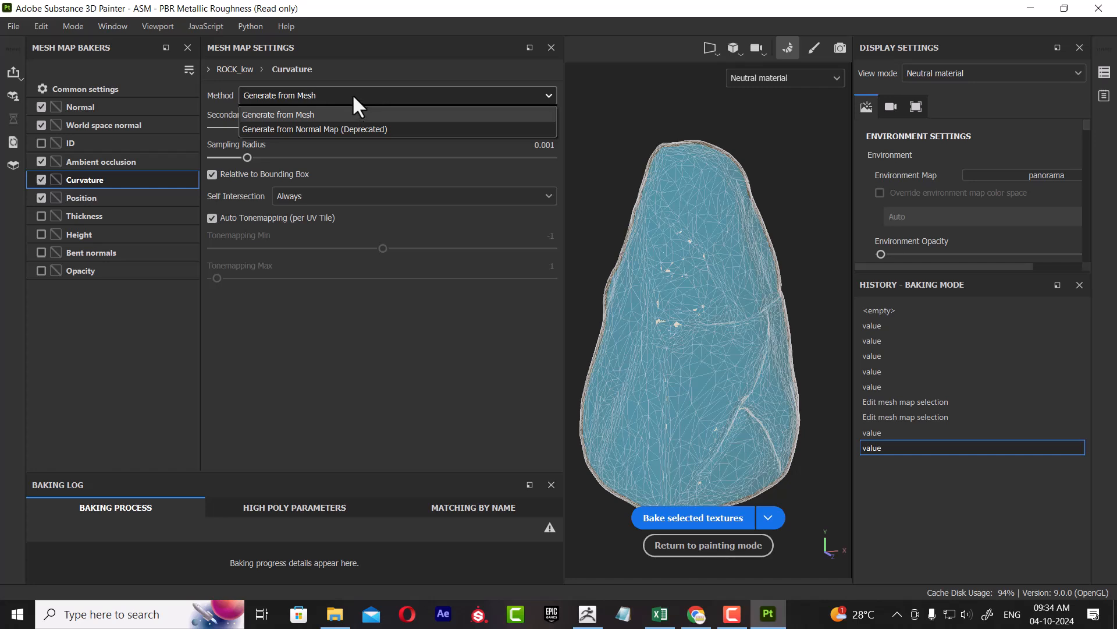
left_click(375, 76)
left_click(132, 198)
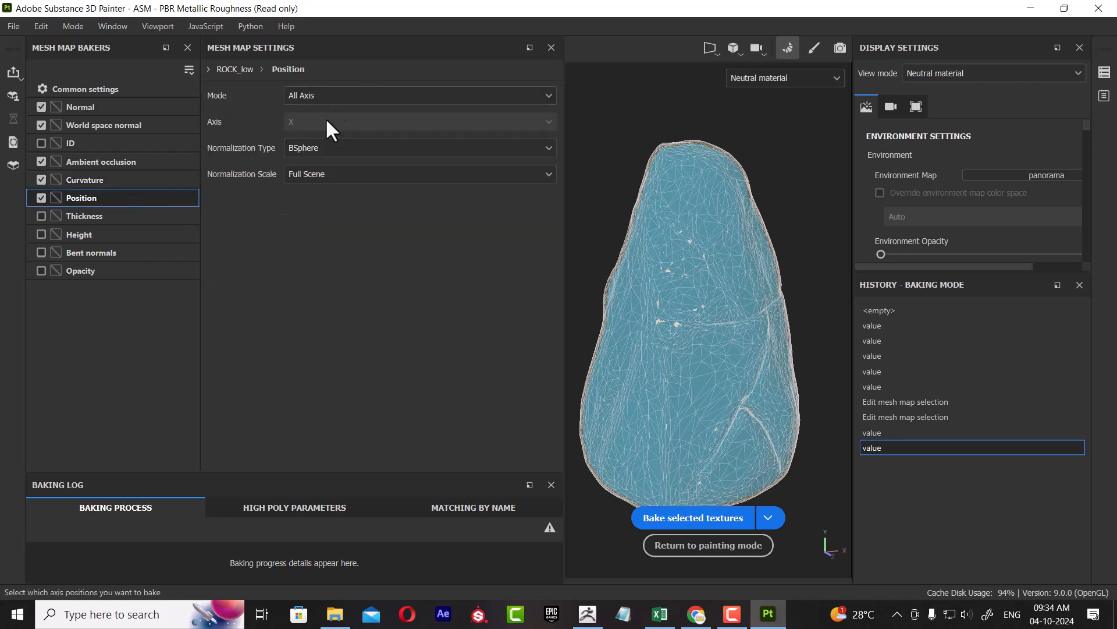
left_click(354, 92)
left_click(367, 114)
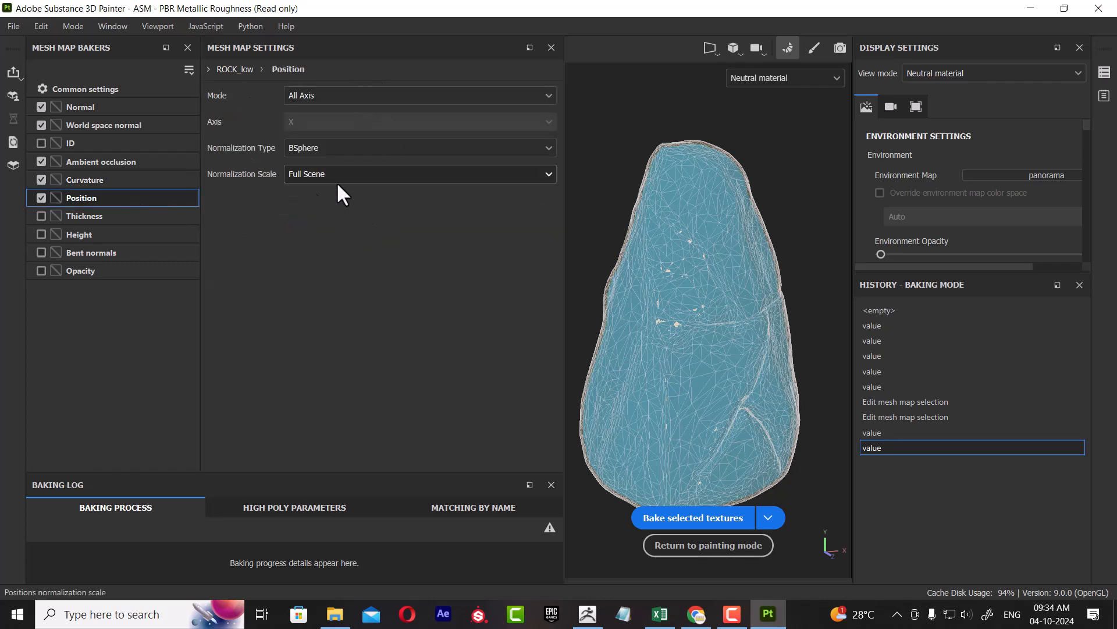
left_click(345, 148)
left_click(344, 147)
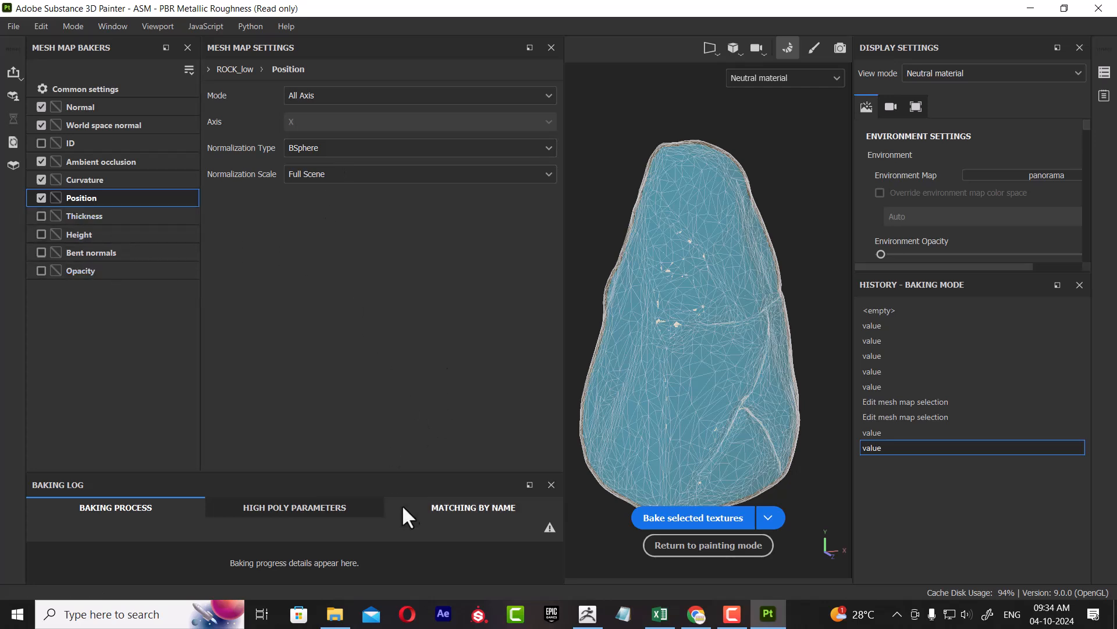
Recheck the common bake settings, bake the selected mesh maps for ROCK_low, and return to painting mode.
left_click(118, 90)
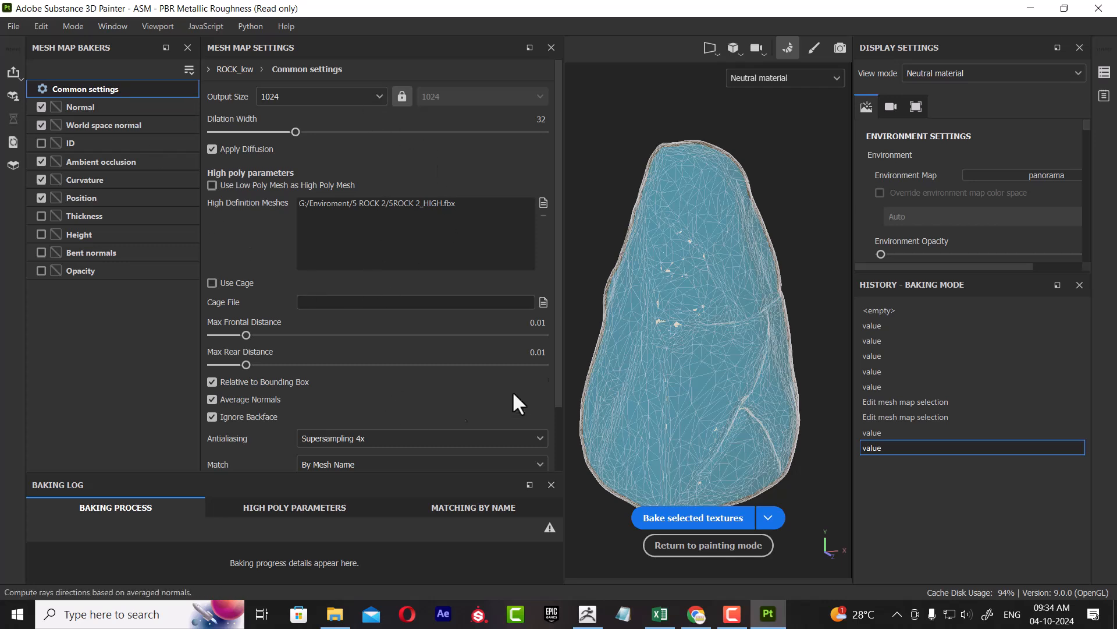
scroll(402, 428, "down", 1)
scroll(397, 419, "down", 1)
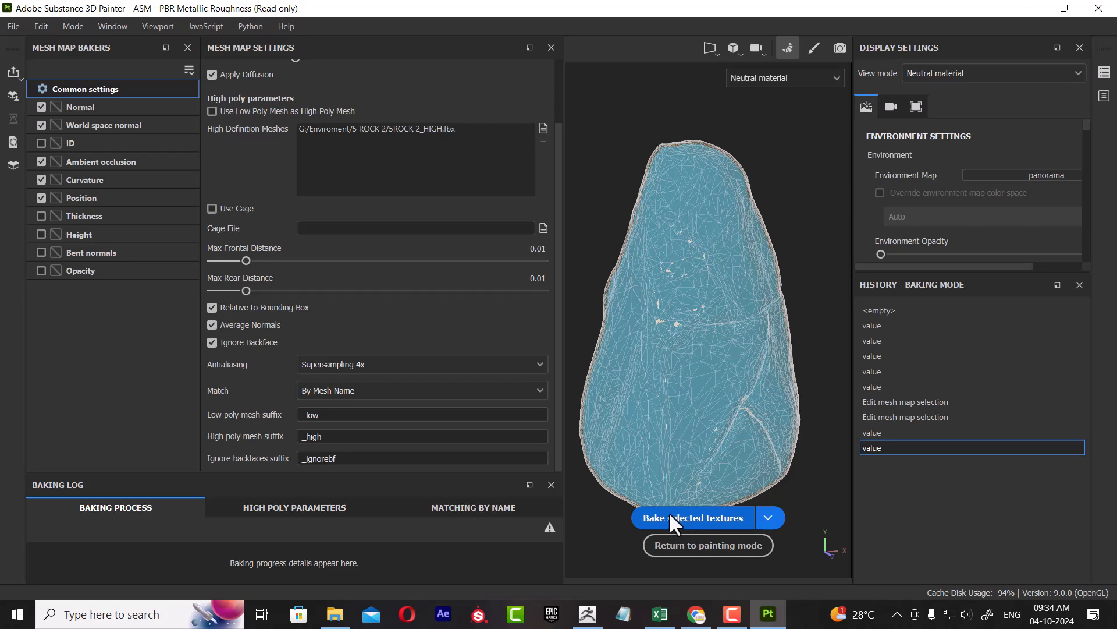
left_click(686, 518)
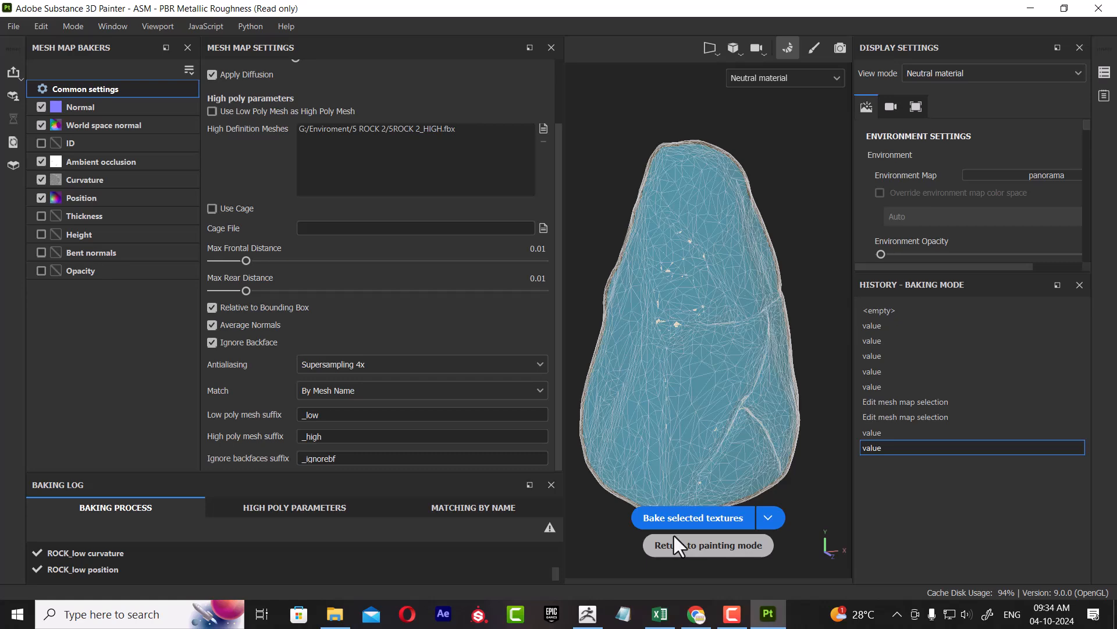
left_click(697, 549)
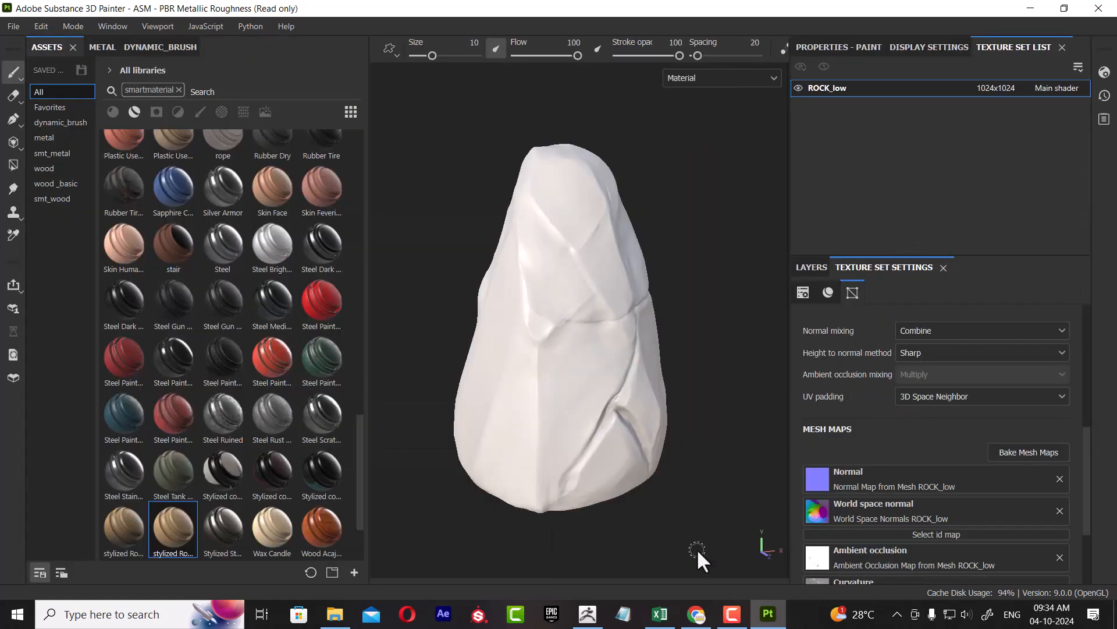
Inspect the mesh maps on the rock one by one, from ID through Opacity, and restore the material view.
mouse_move(699, 526)
left_mouse_down("alt")
mouse_move(648, 489)
mouse_move(672, 495)
mouse_move(653, 516)
left_mouse_up("alt")
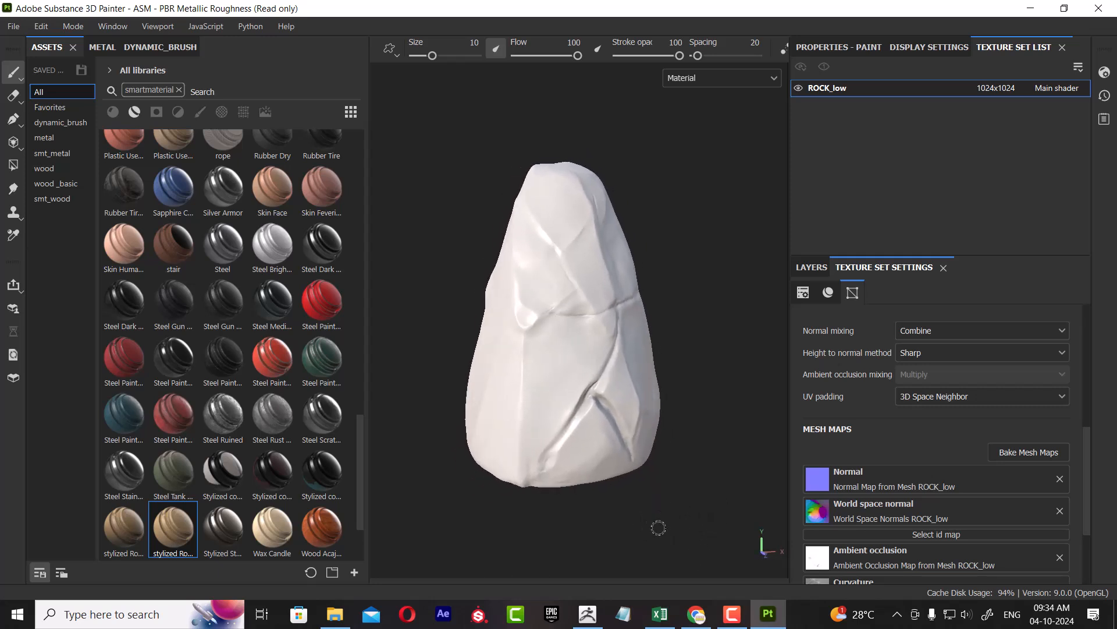
key("b")
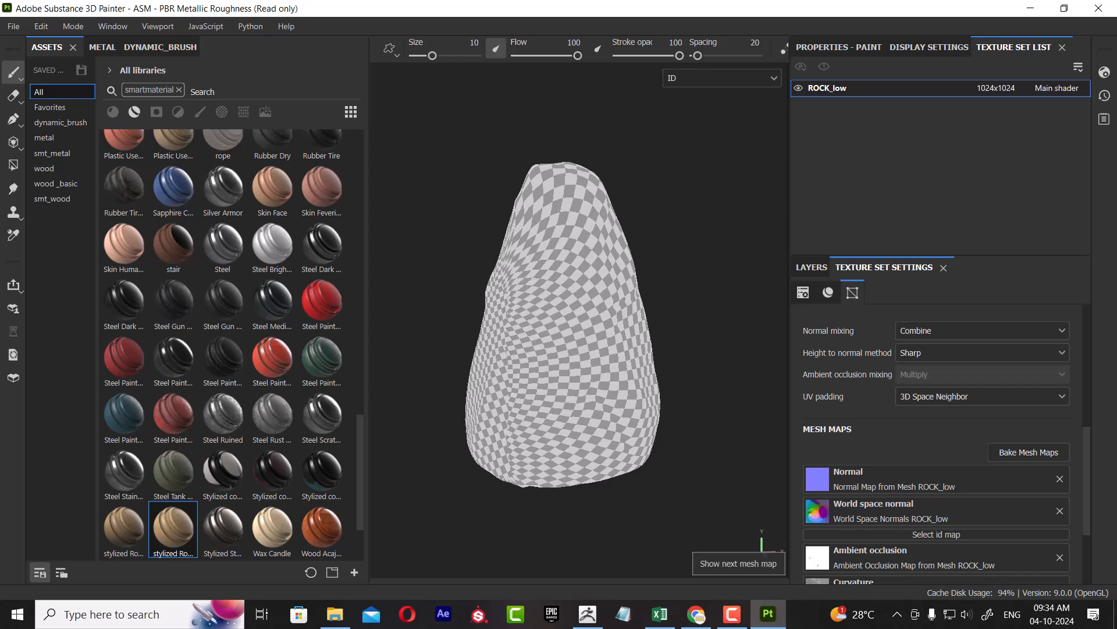
key("b")
mouse_move(699, 494)
left_mouse_down("alt")
mouse_move(599, 488)
mouse_move(1004, 506)
mouse_move(696, 501)
left_mouse_up("alt")
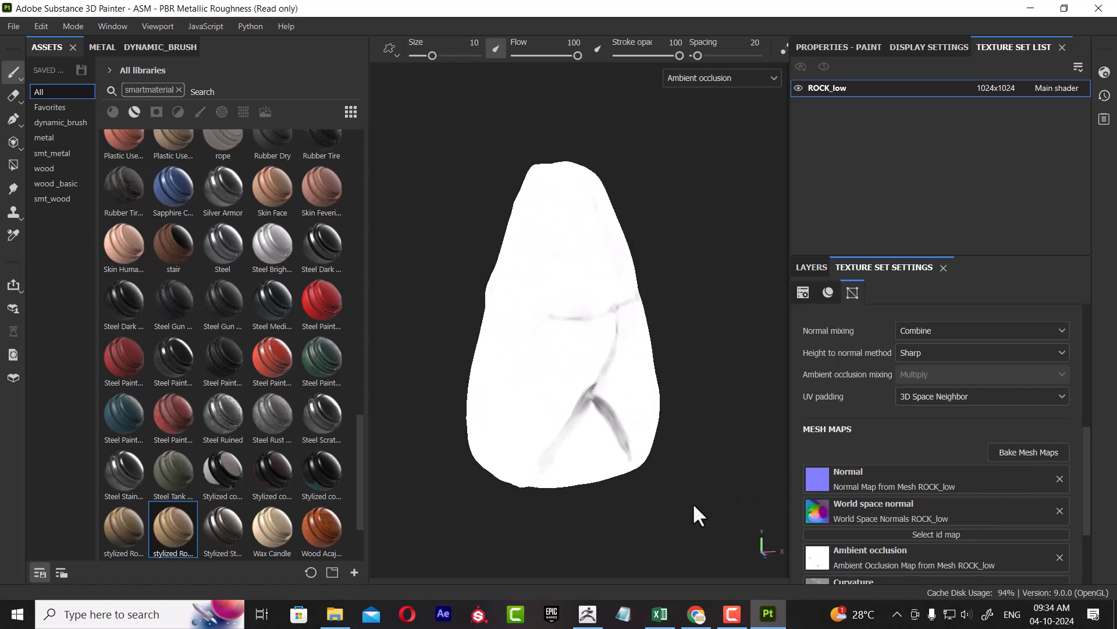
key("b")
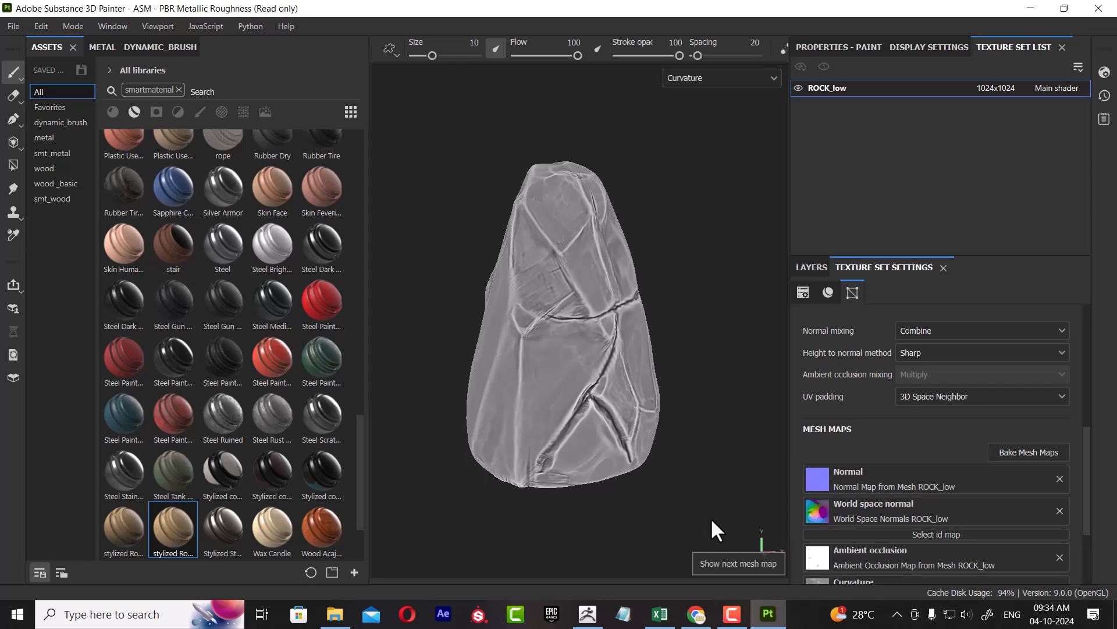
key("b")
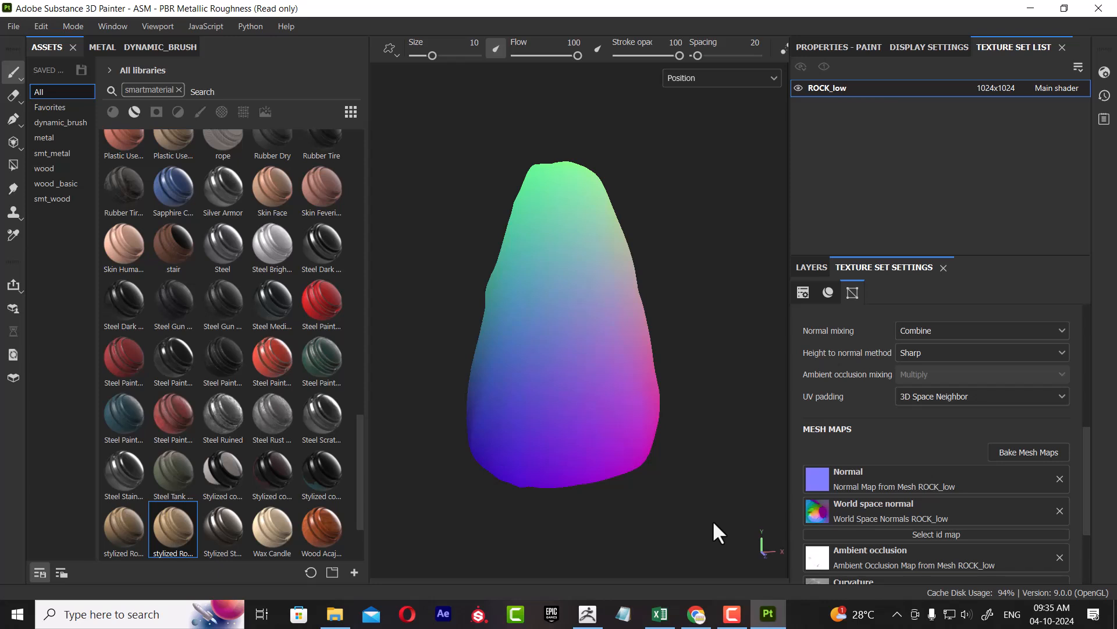
key("b")
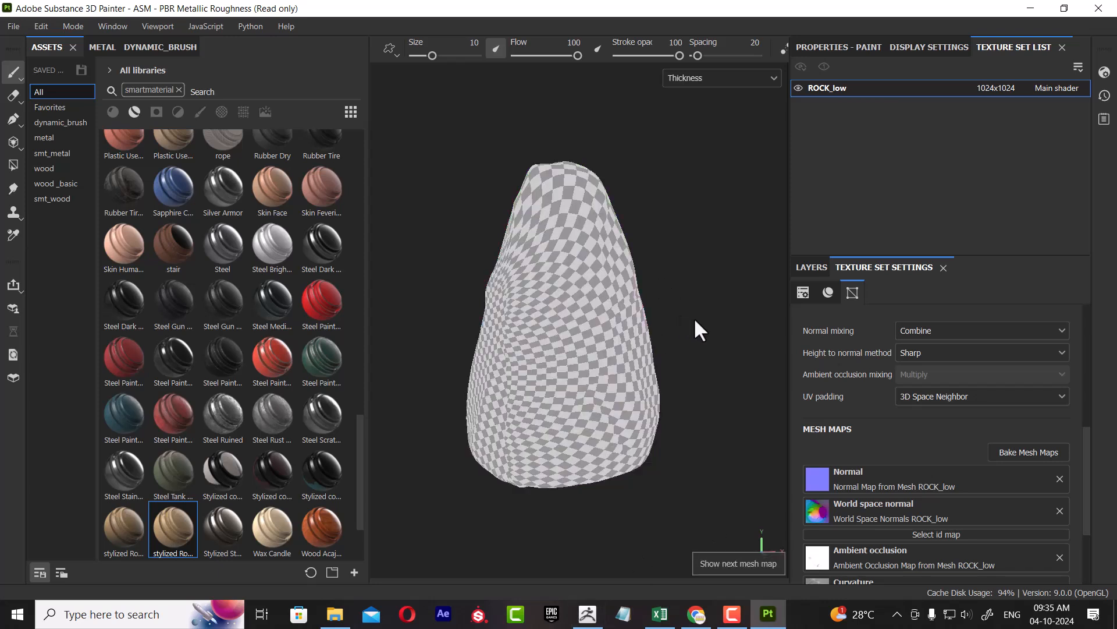
key("b")
key("b")
key("b")
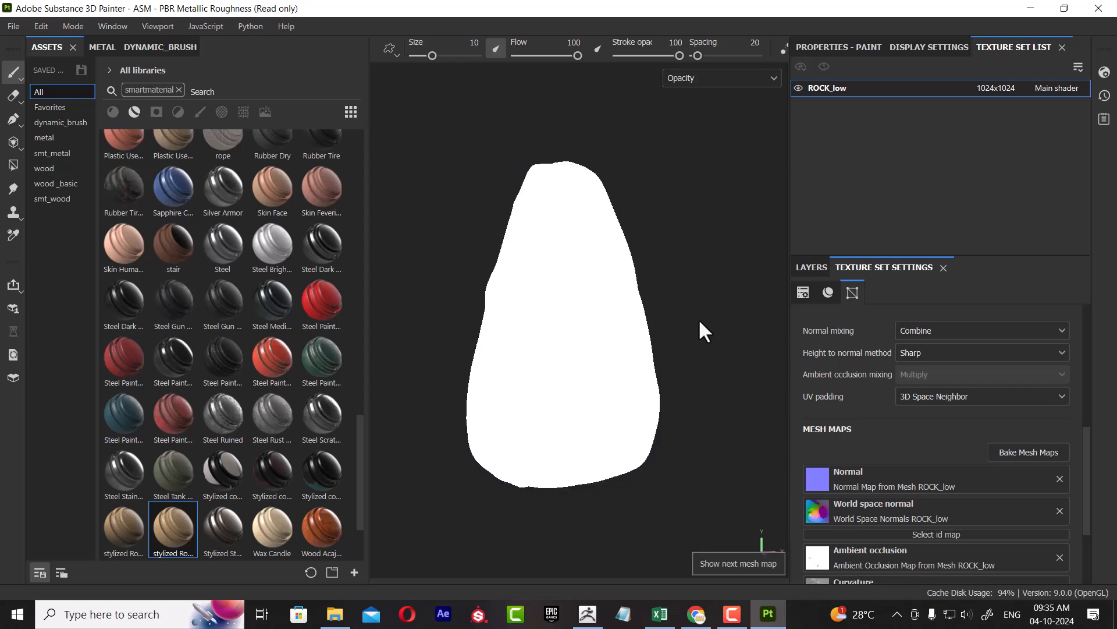
key("m")
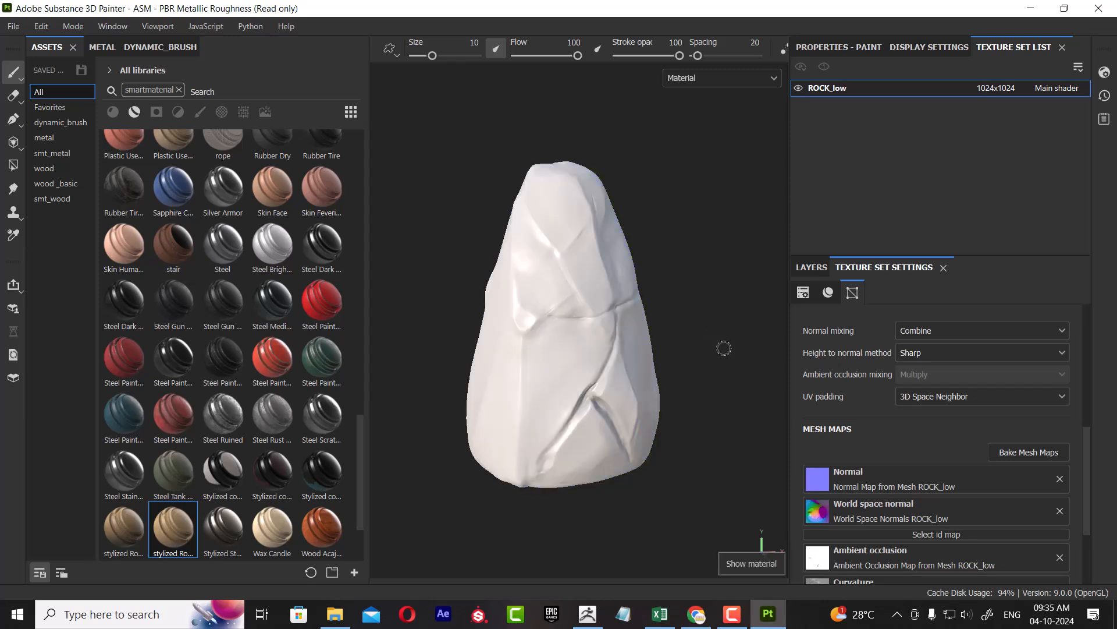
Inspect the rock's 3D and UV views side by side, narrow the asset library, and return to the 3D-only view.
key("F1")
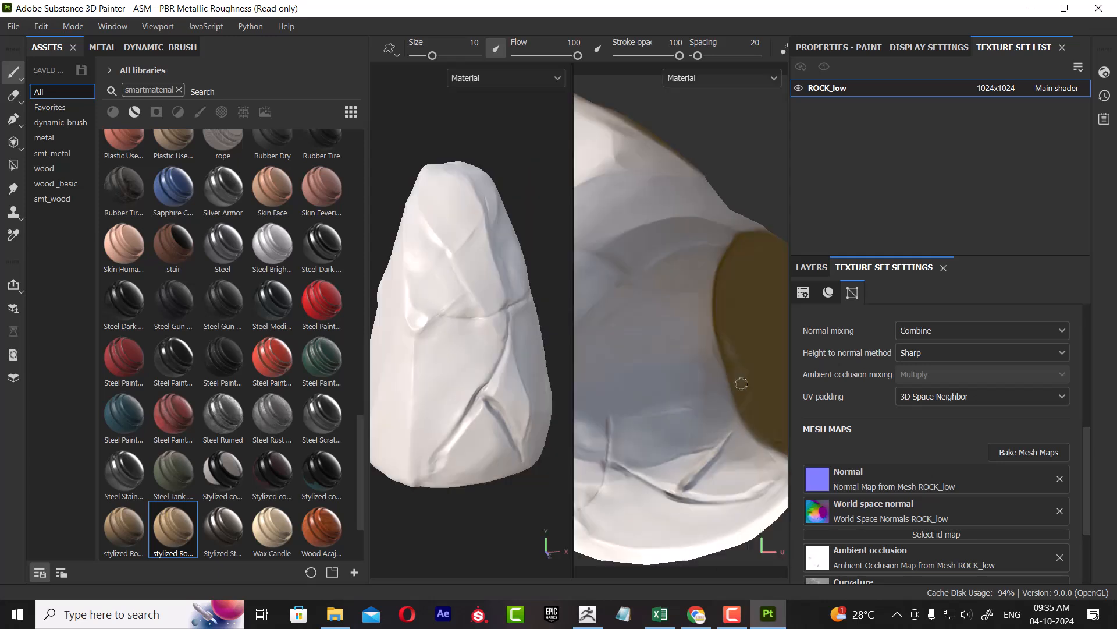
scroll(720, 415, "down", 6)
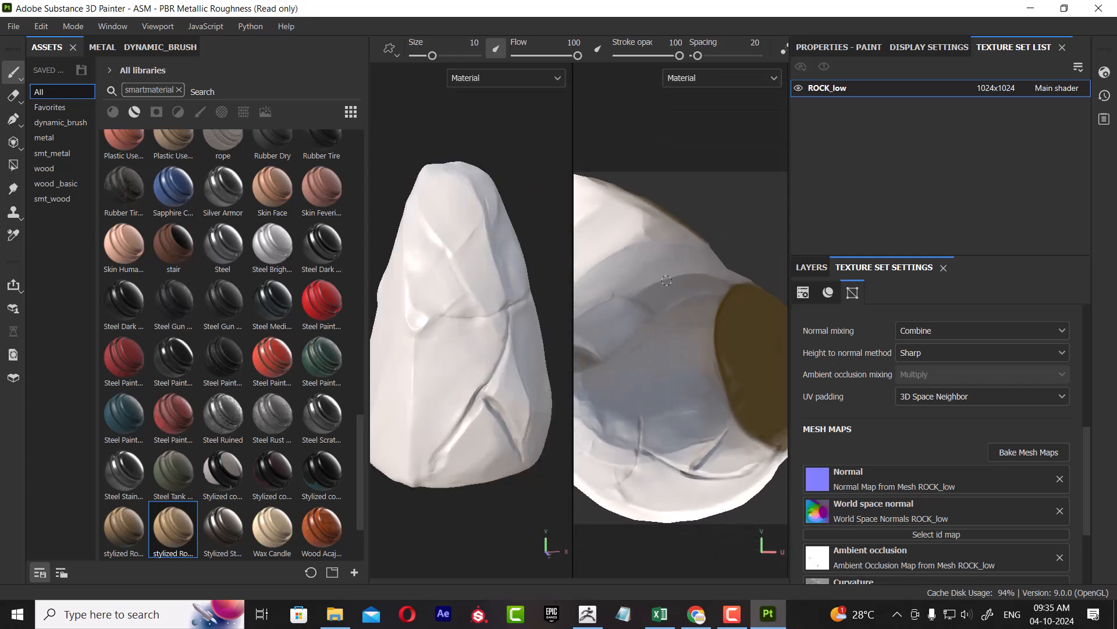
middle_click_drag(684, 380, 746, 336, "alt")
mouse_move(686, 367)
right_mouse_down("alt")
mouse_move(683, 332)
mouse_move(680, 372)
right_mouse_up("alt")
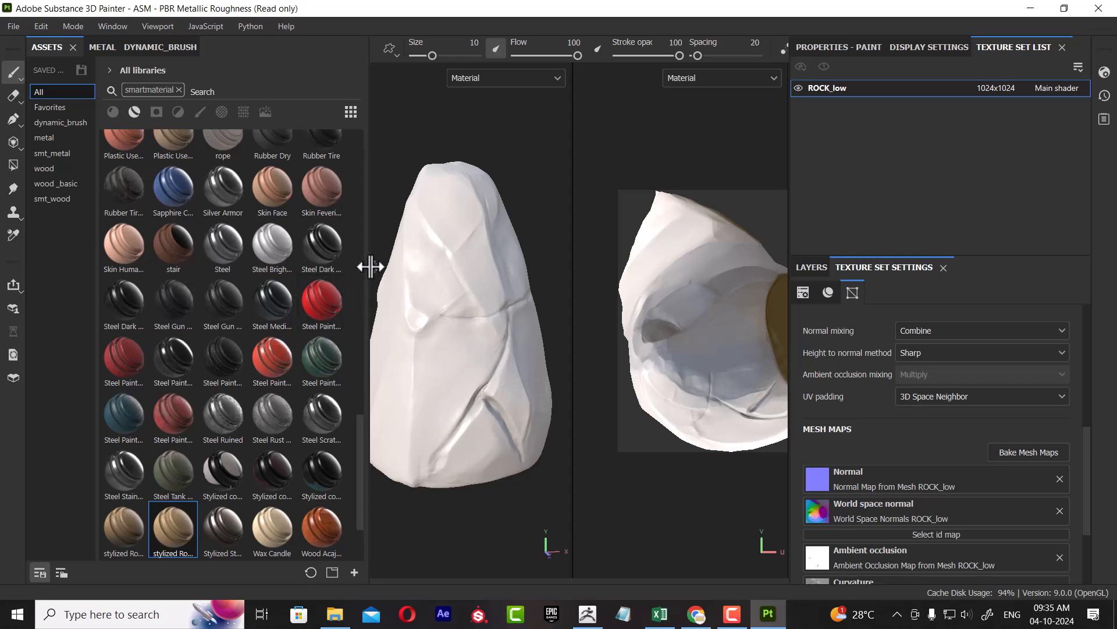
left_click_drag(368, 265, 289, 249)
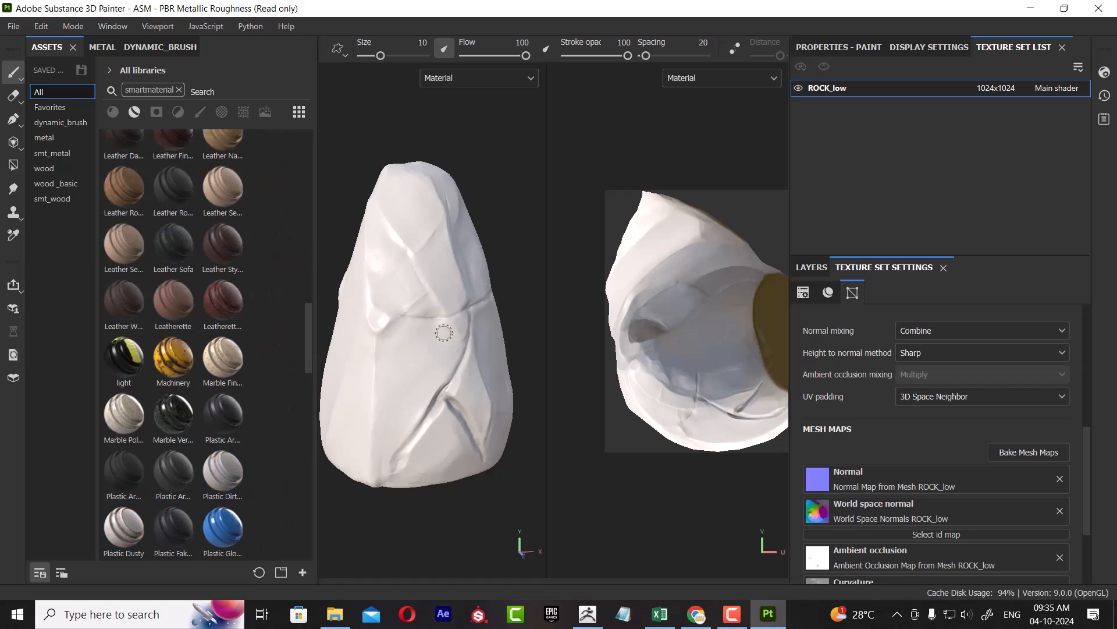
right_click_drag(441, 363, 439, 326, "alt")
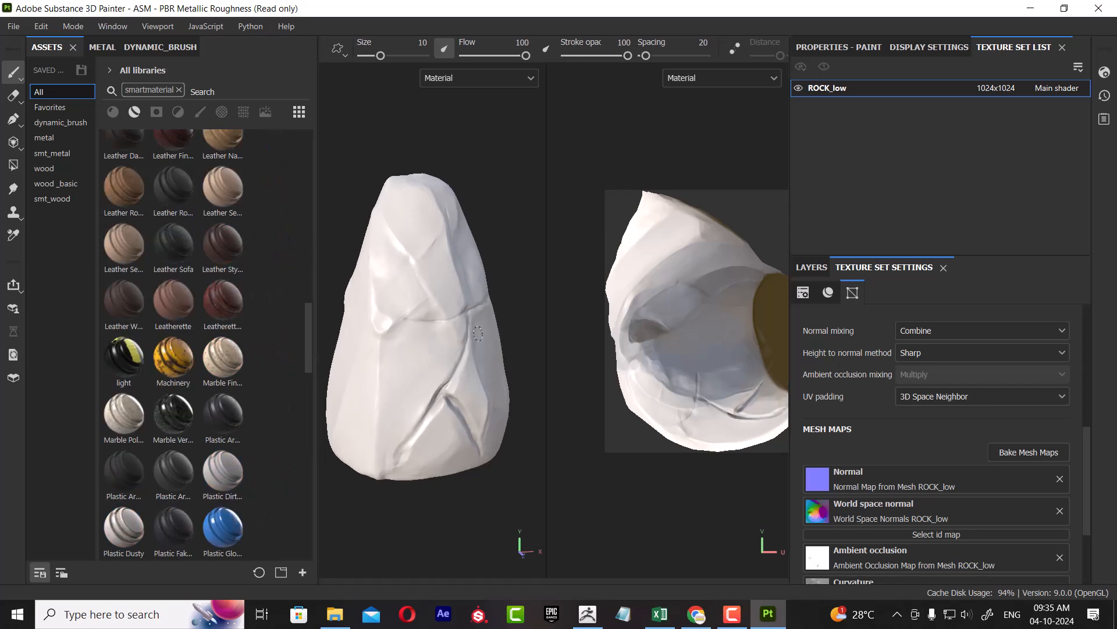
key("F2")
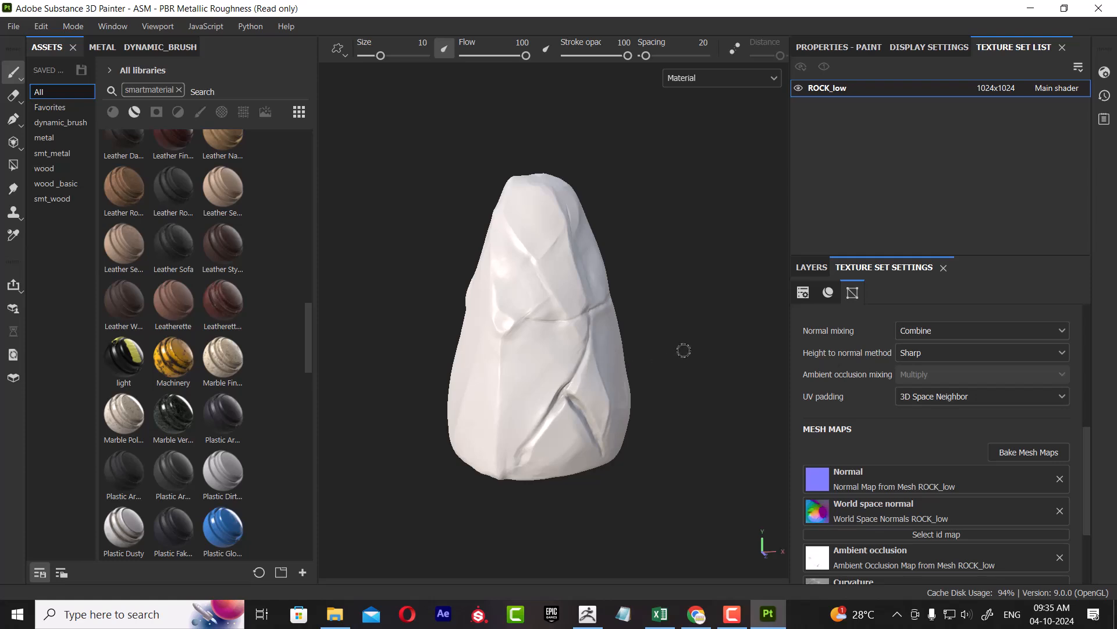
View the baked rock without the interface panels, restore the panels, and examine the rock's form closer up.
key("Tab")
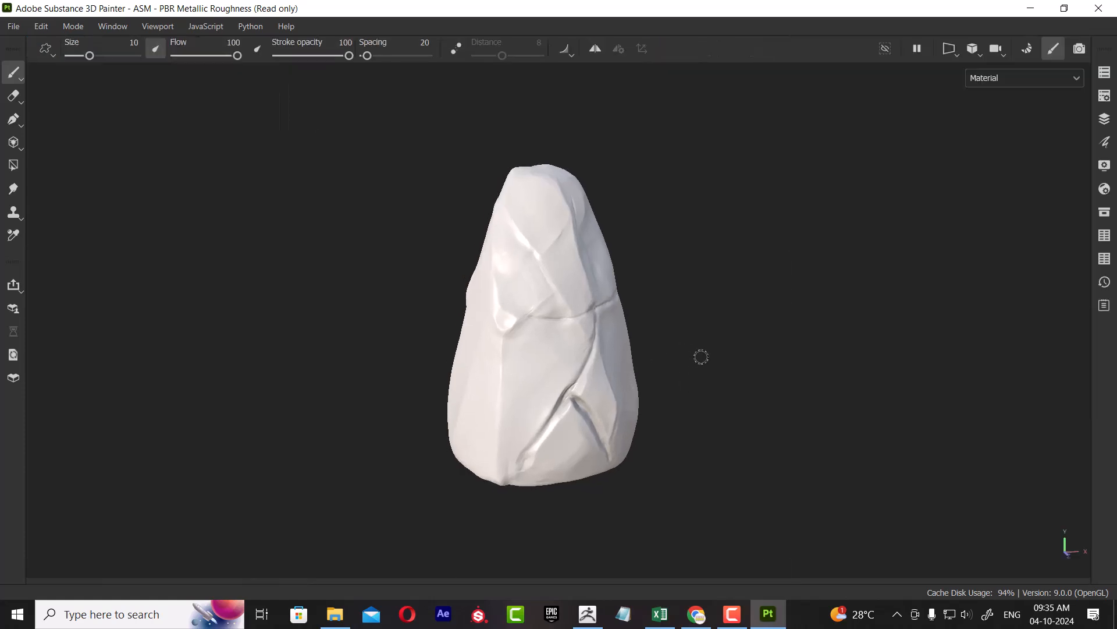
key("Tab")
key("Tab")
key("Tab")
key("Tab")
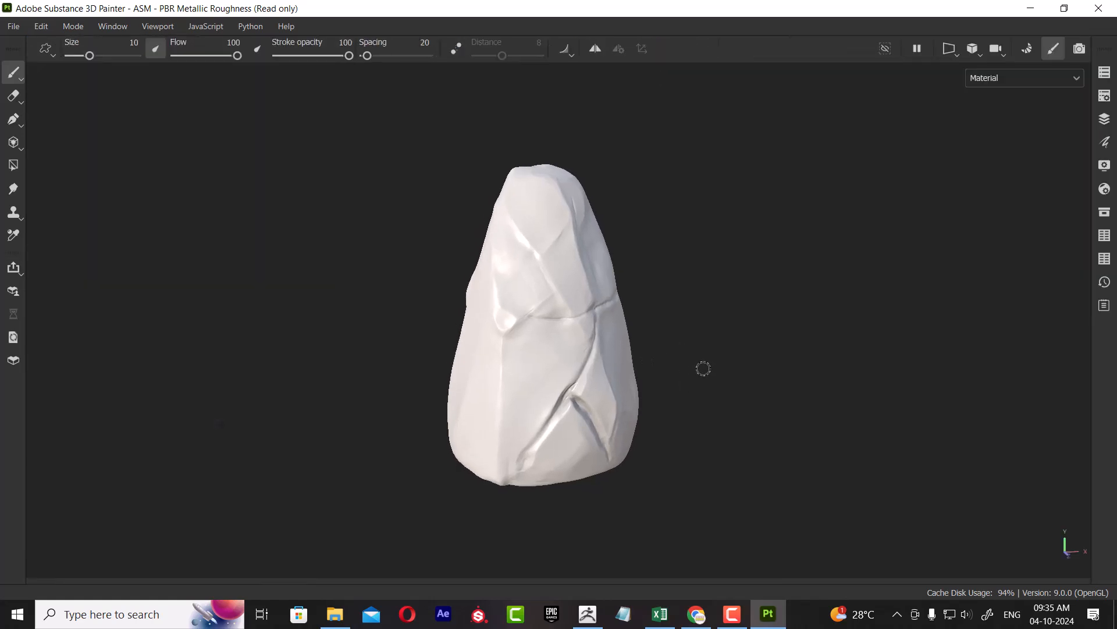
key("Tab")
left_click_drag(703, 367, 683, 354, "alt")
right_click_drag(683, 355, 701, 379, "alt")
middle_click_drag(700, 378, 674, 400, "alt")
right_click_drag(674, 400, 677, 387, "alt")
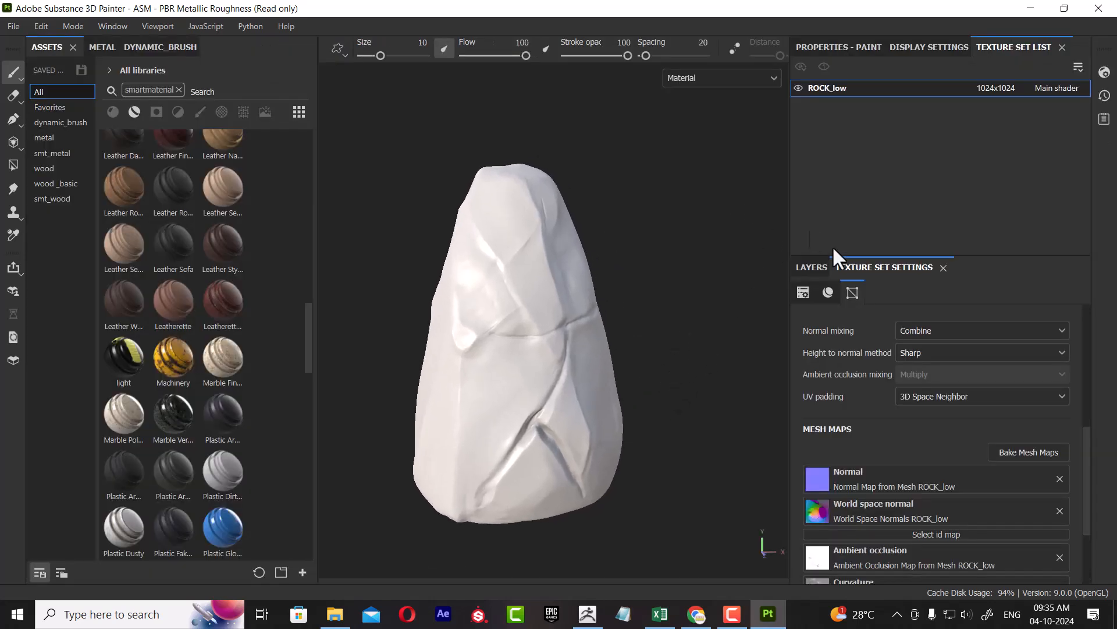
Apply the stylized Rock_1 smart material above Layer 1 and check the texture from several sides with rotated lighting.
left_click(811, 269)
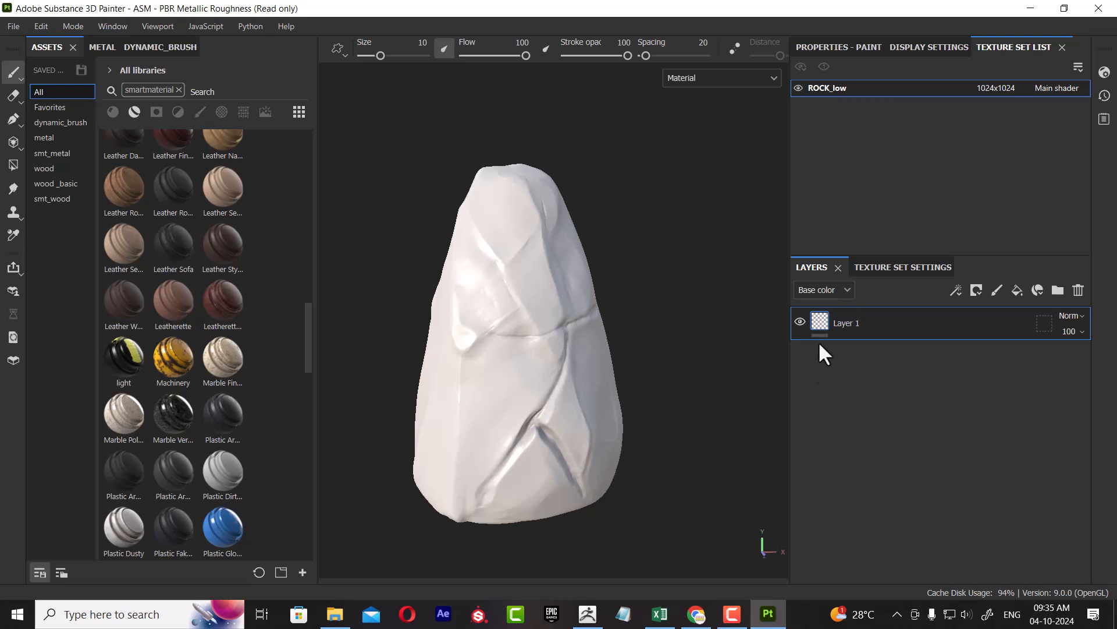
mouse_move(206, 321)
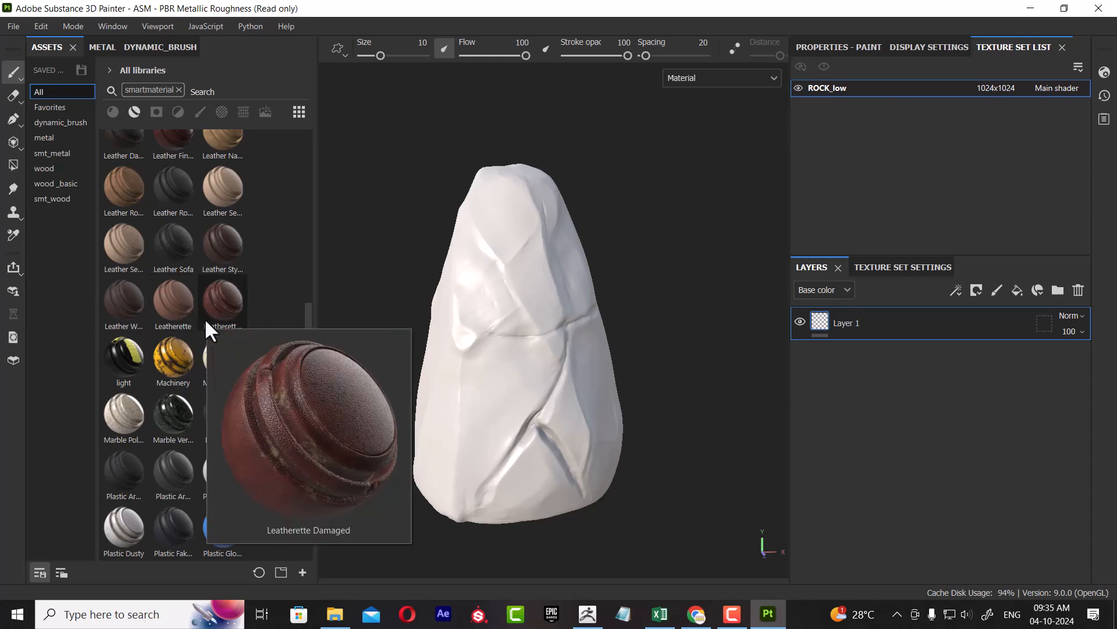
scroll(180, 372, "down", 10)
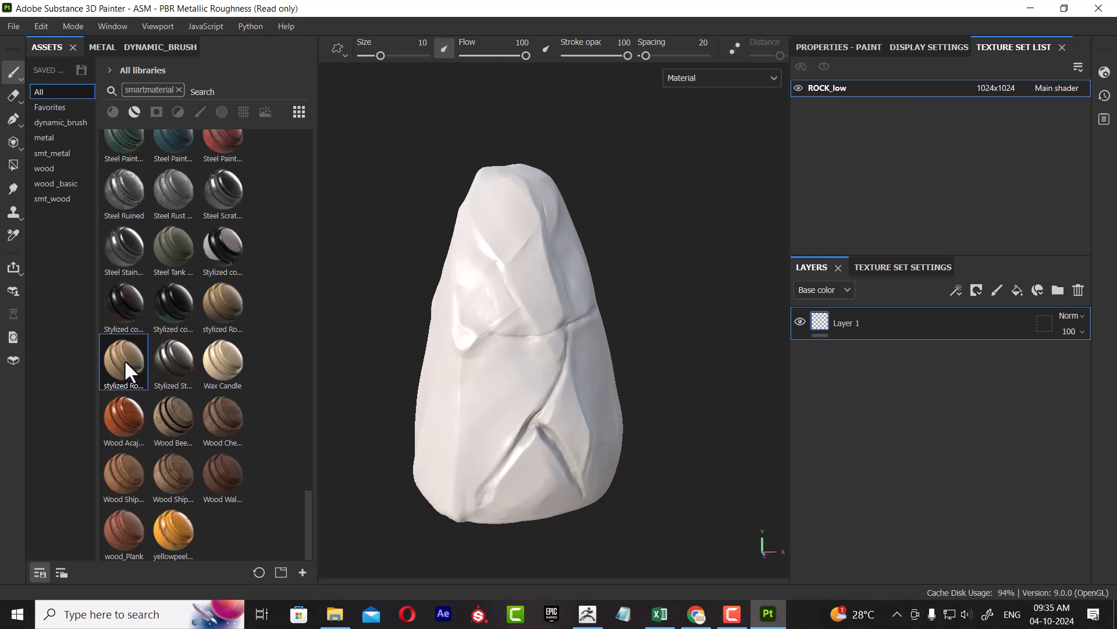
left_click_drag(116, 359, 964, 320)
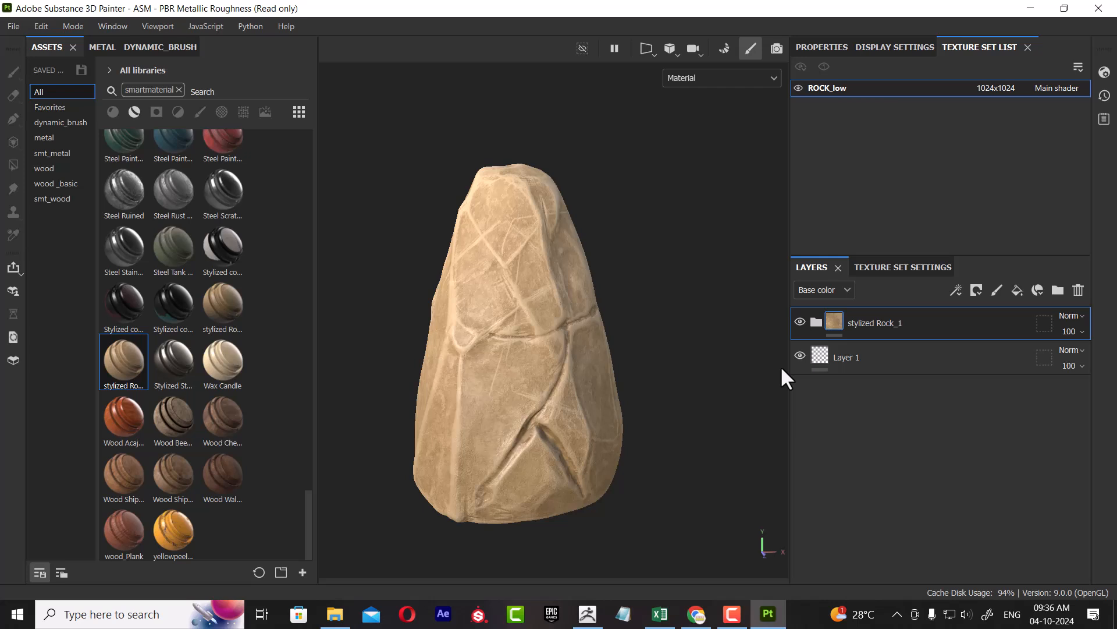
left_click_drag(670, 394, 641, 411, "alt")
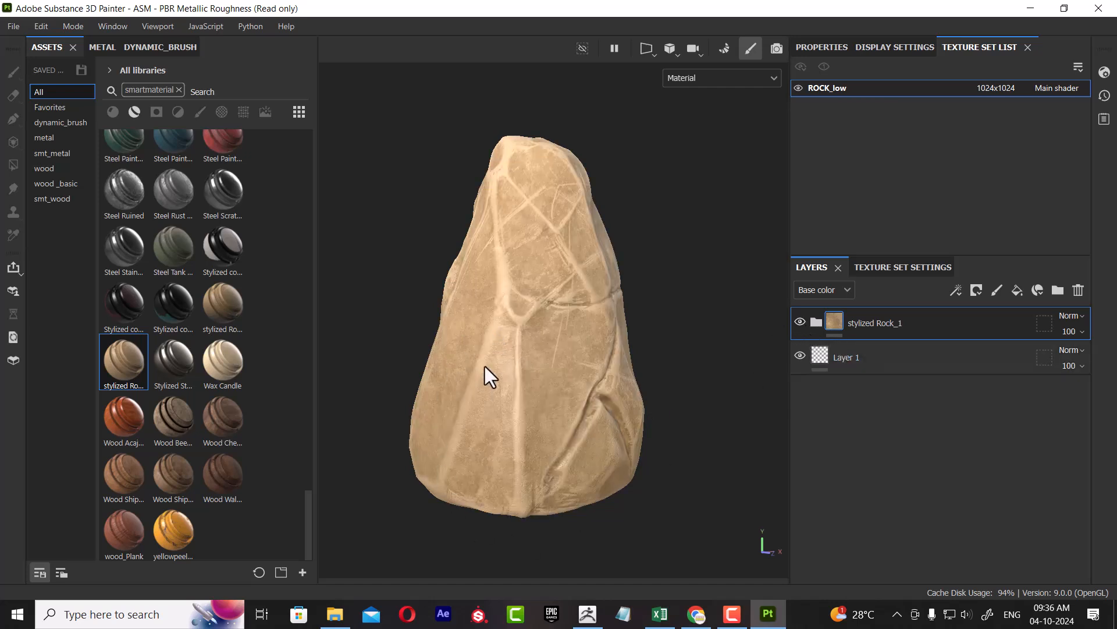
left_click_drag(495, 365, 477, 384, "alt")
left_click_drag(618, 392, 574, 387, "alt")
mouse_move(574, 386)
right_mouse_down("shift")
mouse_move(603, 349)
mouse_move(574, 354)
mouse_move(603, 357)
mouse_move(674, 530)
mouse_move(678, 444)
mouse_move(641, 369)
mouse_move(664, 378)
right_mouse_up("shift")
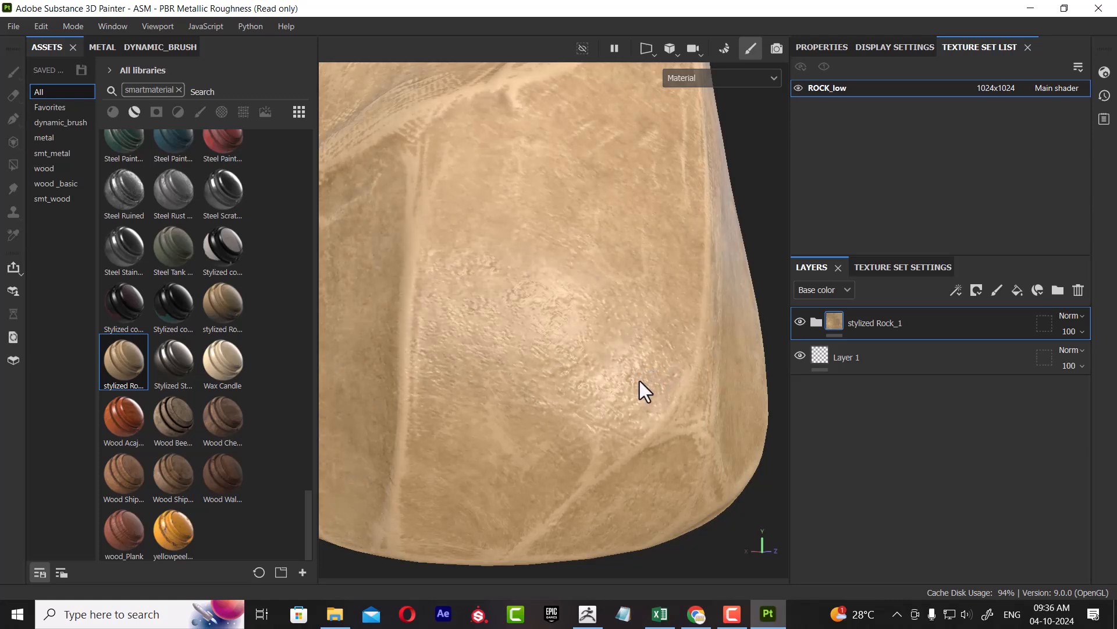
Switch to ZBrush and open the project 5 ROCK 2.zpr, discarding the changes to the current project.
key("alt+Tab")
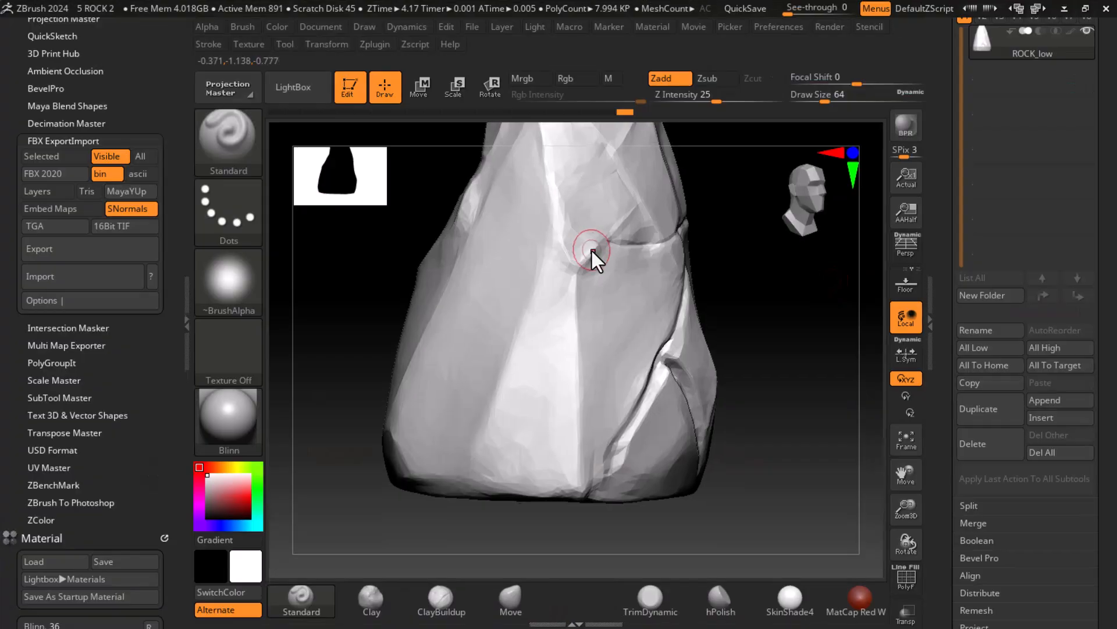
right_click_drag(739, 332, 675, 212, "alt")
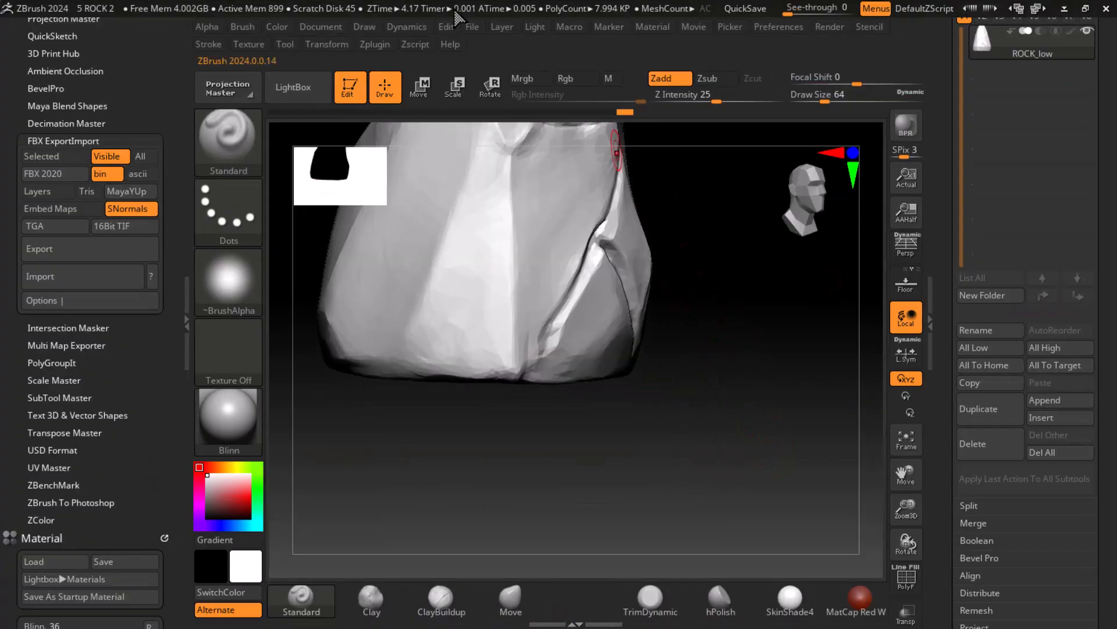
left_click(472, 26)
left_click(523, 55)
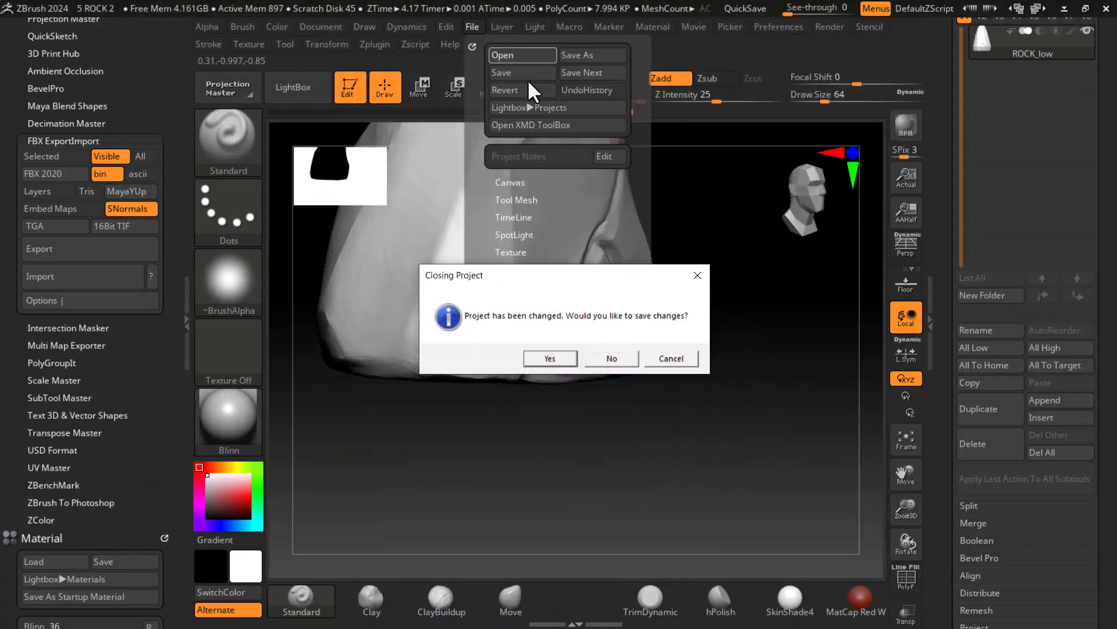
left_click(619, 359)
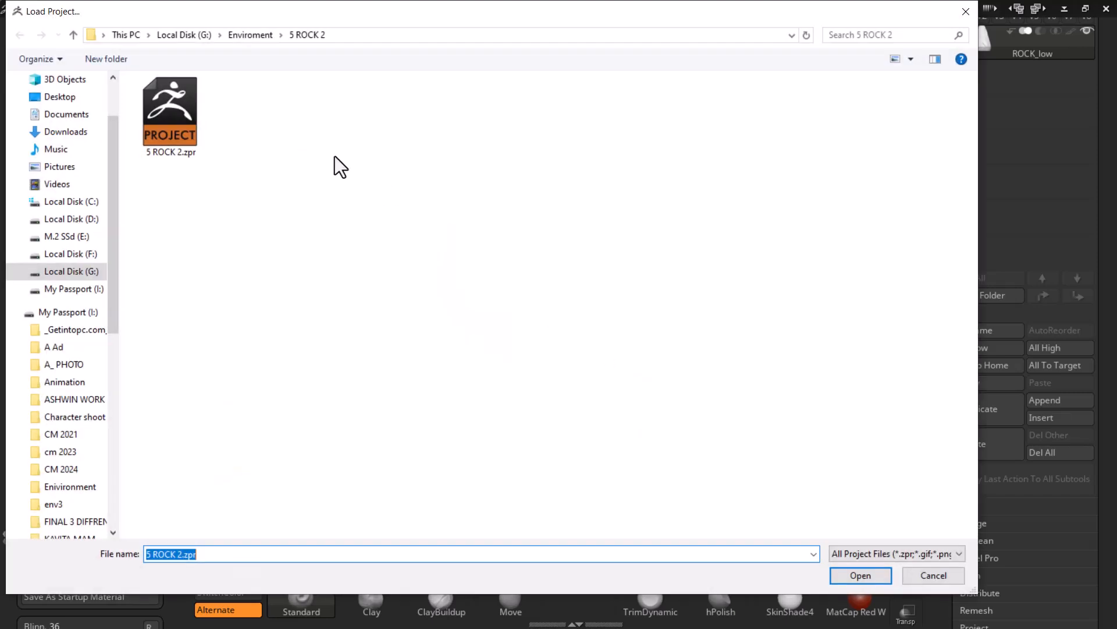
double_click(193, 128)
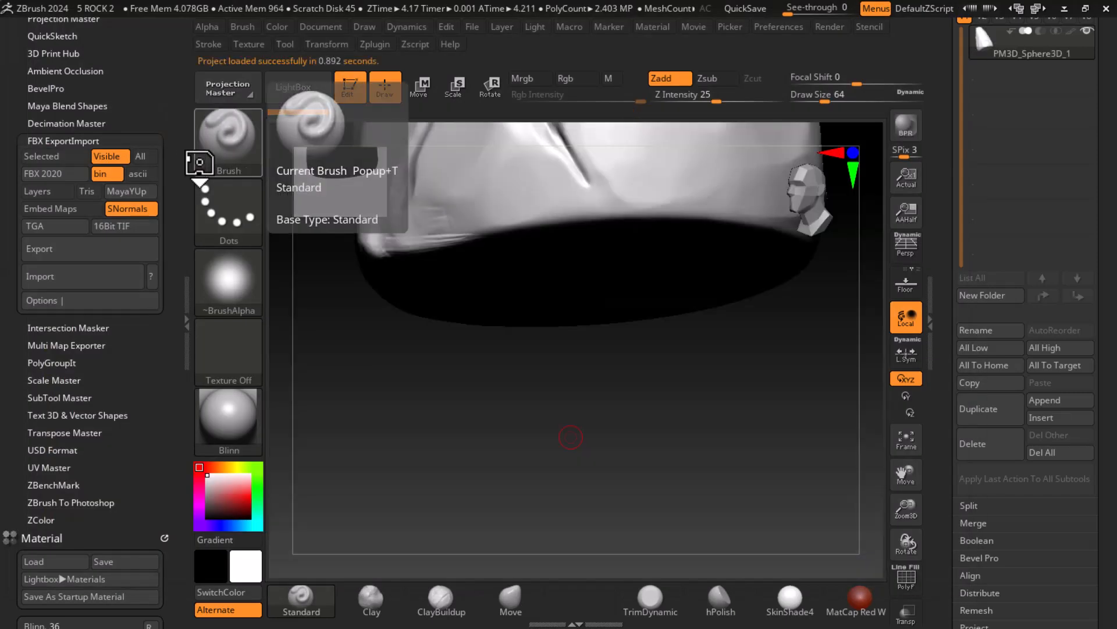
Set the Standard brush to the Spray stroke with Alpha 07.
mouse_move(758, 400)
left_mouse_down("alt")
mouse_move(763, 482)
mouse_move(743, 365)
mouse_move(798, 397)
mouse_move(826, 379)
mouse_move(660, 369)
left_mouse_up("alt")
left_click(227, 214)
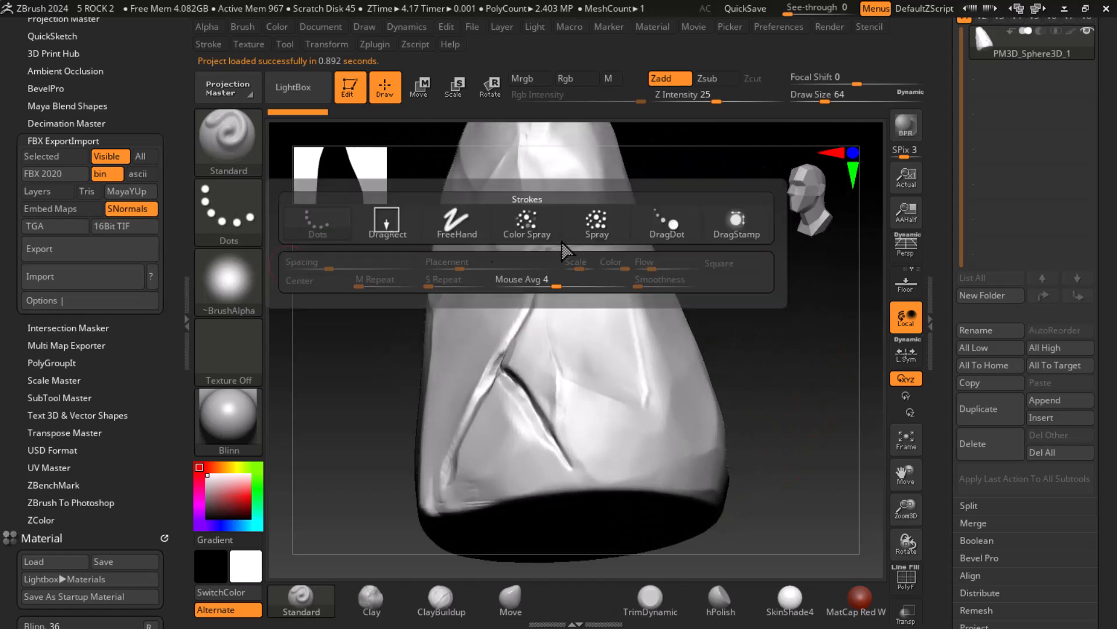
left_click(608, 233)
left_click(231, 288)
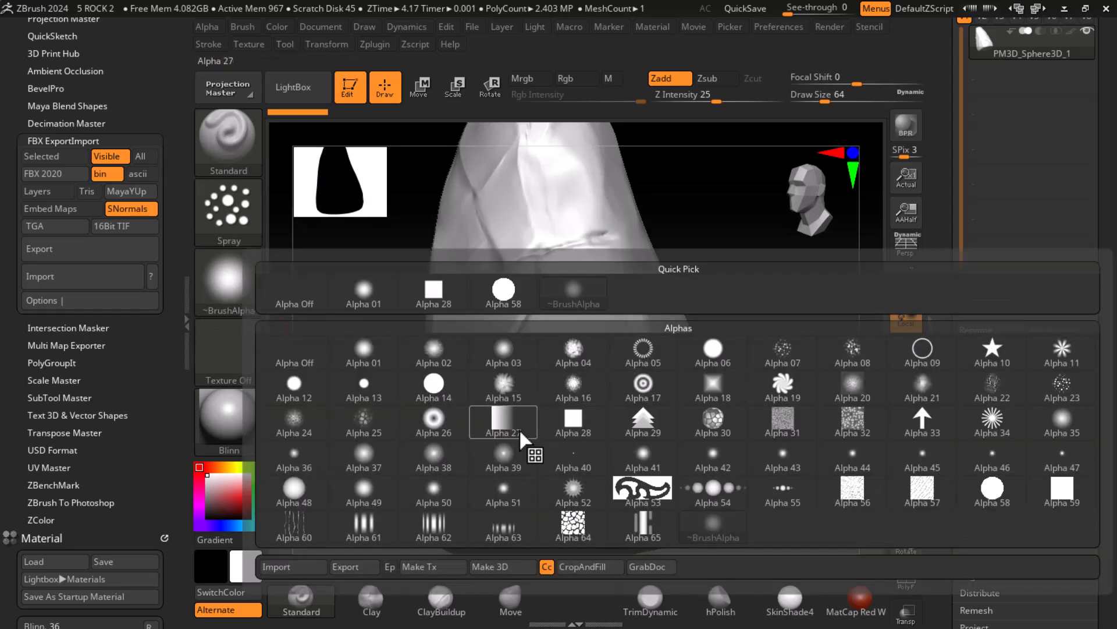
left_click(784, 357)
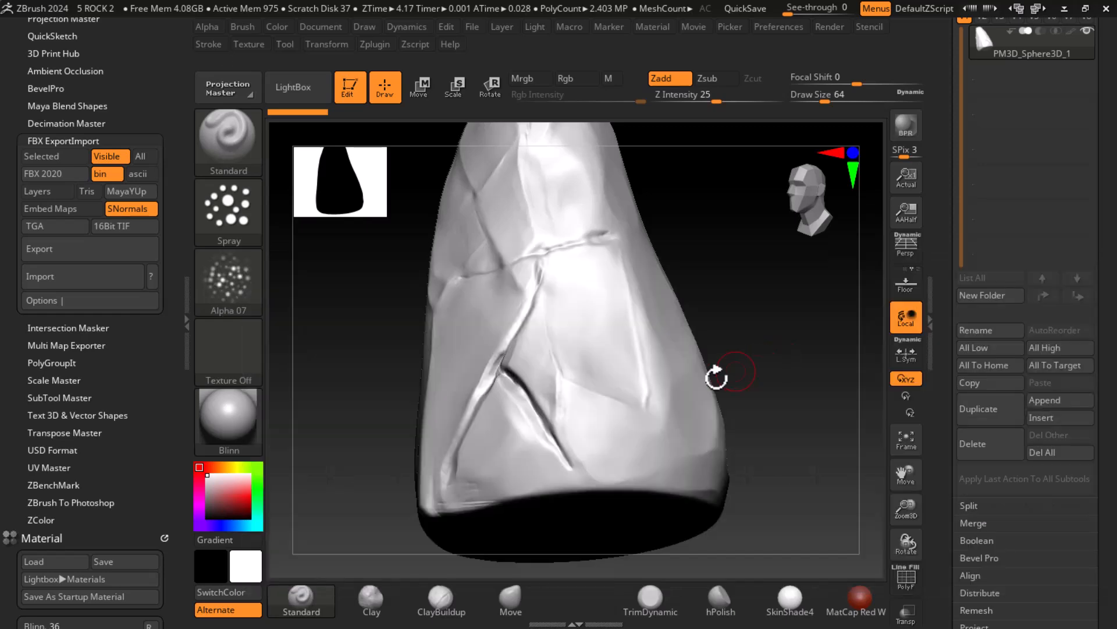
Add a new sculpting layer to the high poly rock for recording surface detail.
left_click_drag(788, 378, 793, 399, "alt")
left_click_drag(950, 503, 955, 374)
left_click(990, 361)
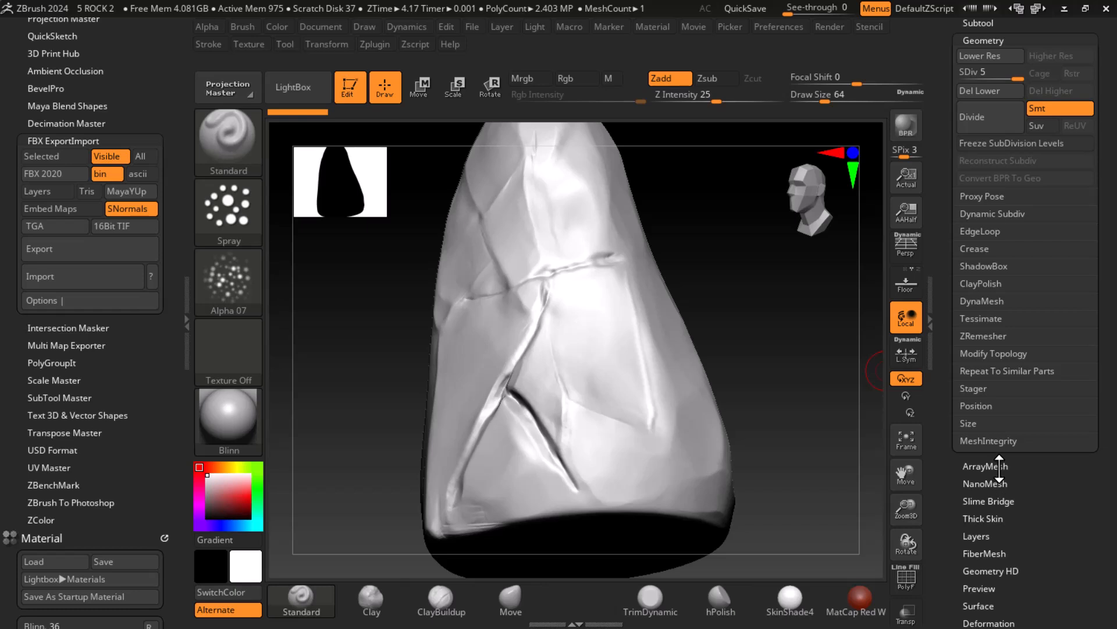
left_click_drag(961, 440, 958, 492)
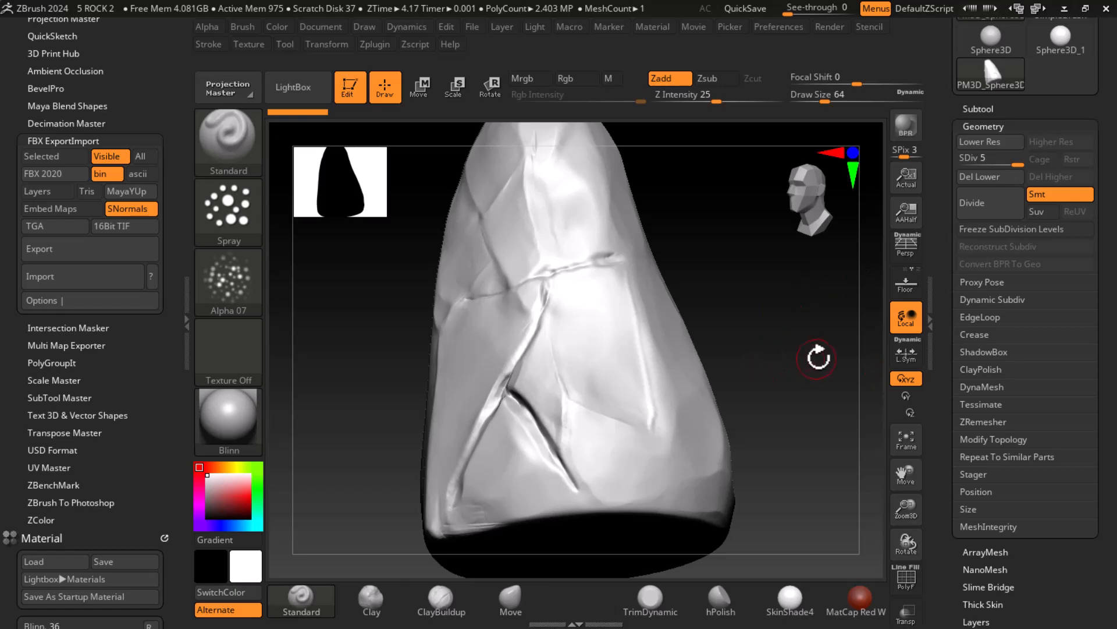
left_click_drag(815, 357, 843, 399)
left_click_drag(939, 246, 950, 300)
left_click(978, 164)
left_click_drag(949, 588, 958, 409)
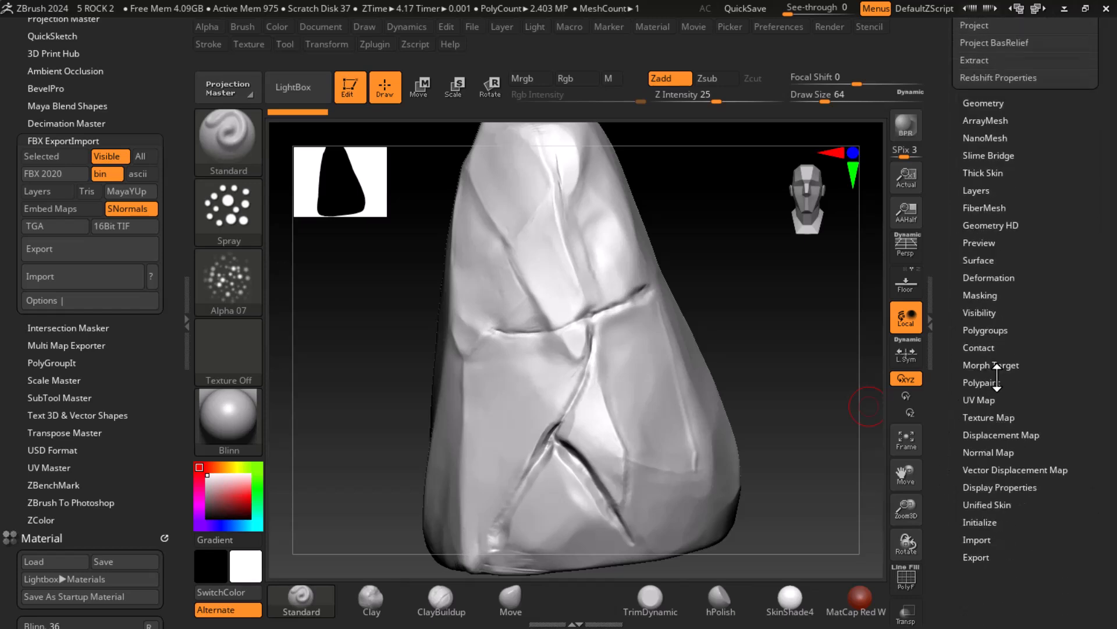
left_click(980, 190)
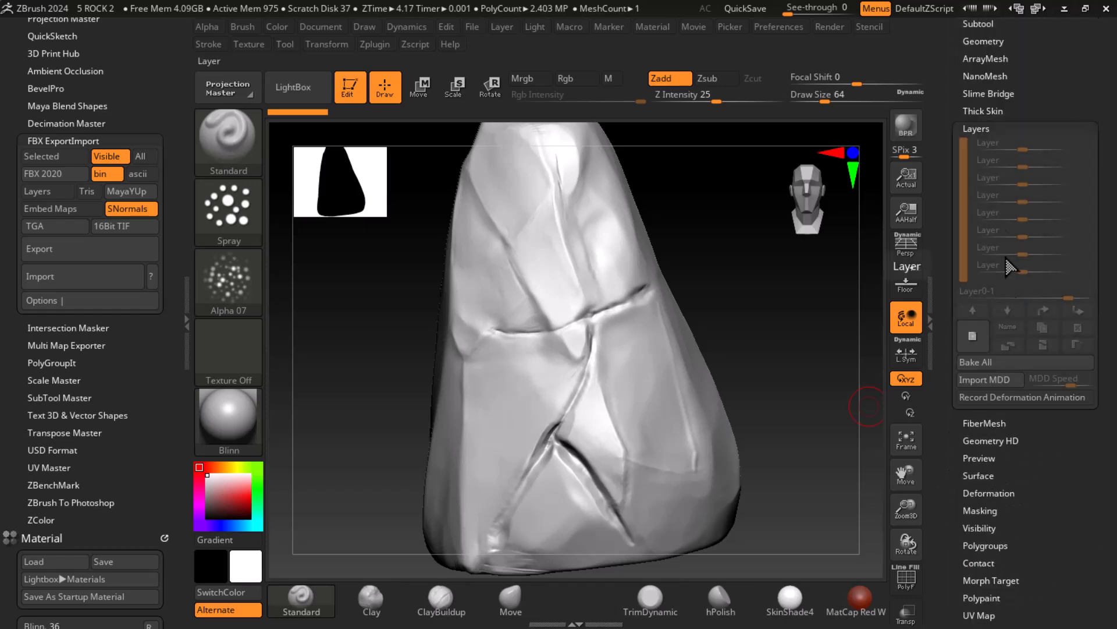
left_click(979, 334)
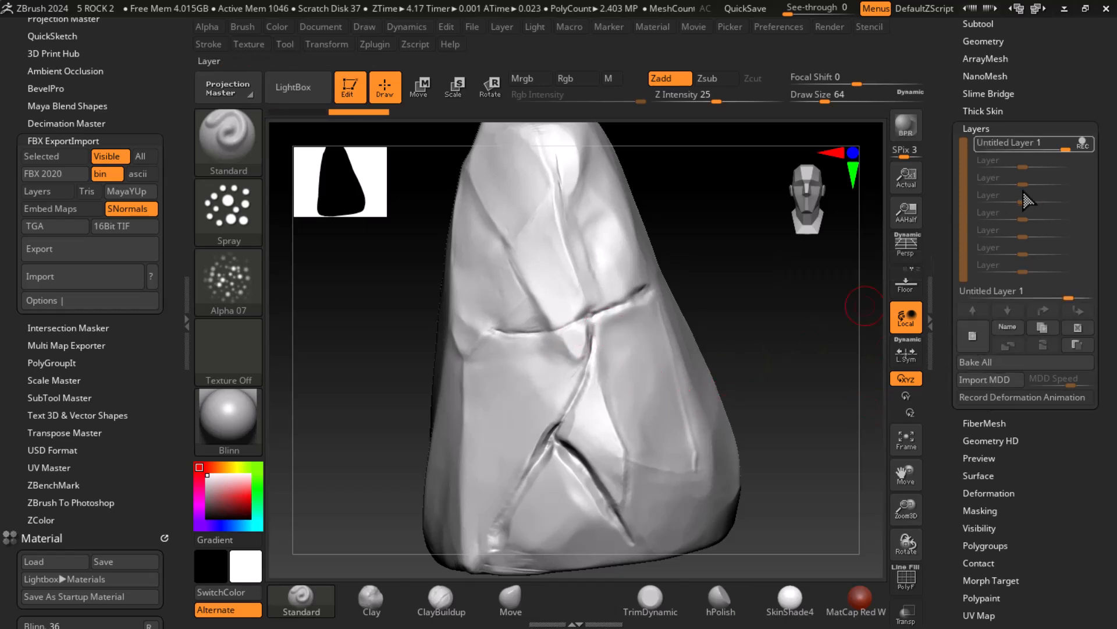
Try an Alpha 07 spray stroke on the rock's lower front face and undo it.
mouse_move(783, 352)
left_mouse_down()
mouse_move(788, 362)
mouse_move(846, 330)
mouse_move(830, 304)
mouse_move(814, 350)
left_mouse_up()
left_click_drag(588, 295, 556, 346)
key("ctrl")
key("ctrl+z")
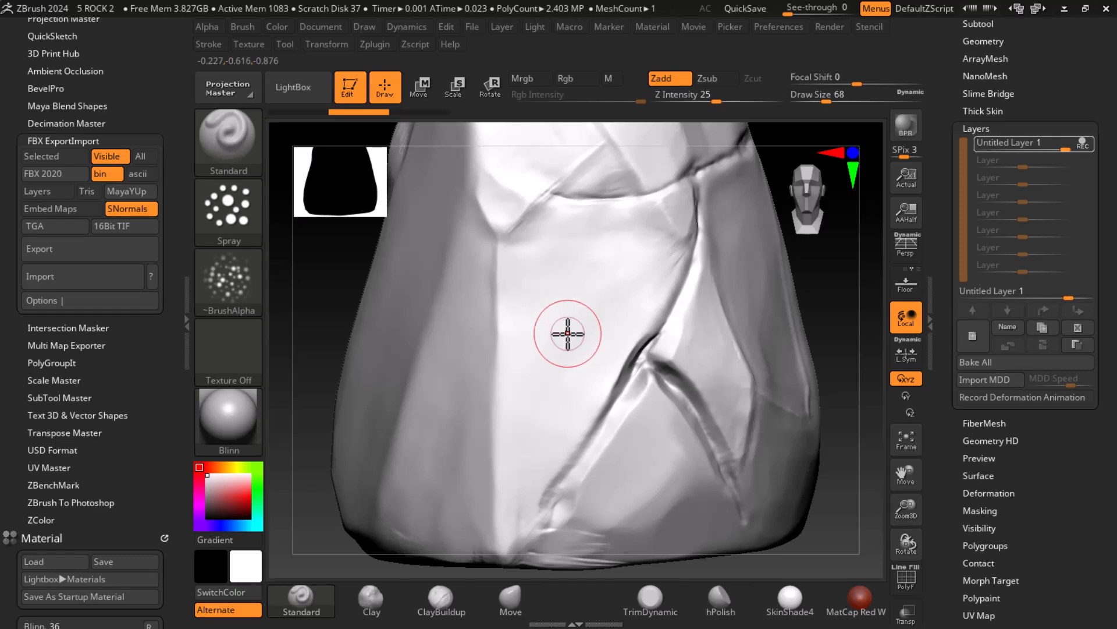
Set the brush to draw size 120 and Z Intensity 15, then test a spray stroke and undo it.
key("bracketright")
key("bracketright")
key("bracketright")
key("bracketright")
left_click_drag(716, 99, 693, 128)
mouse_move(589, 297)
left_mouse_down()
mouse_move(531, 374)
mouse_move(449, 312)
mouse_move(574, 249)
left_mouse_up()
key("ctrl+z")
Spray Alpha 07 detail over the rock's lower front in Zsub mode and reduce the layer's intensity to 0.22123.
left_click(708, 79)
mouse_move(576, 294)
left_mouse_down()
mouse_move(586, 269)
mouse_move(585, 310)
mouse_move(536, 425)
mouse_move(449, 379)
mouse_move(379, 431)
mouse_move(426, 245)
mouse_move(457, 182)
mouse_move(421, 400)
mouse_move(675, 483)
mouse_move(730, 320)
left_mouse_up()
mouse_move(1067, 150)
left_mouse_down()
mouse_move(1016, 151)
mouse_move(1046, 151)
mouse_move(1023, 155)
mouse_move(1032, 155)
left_mouse_up()
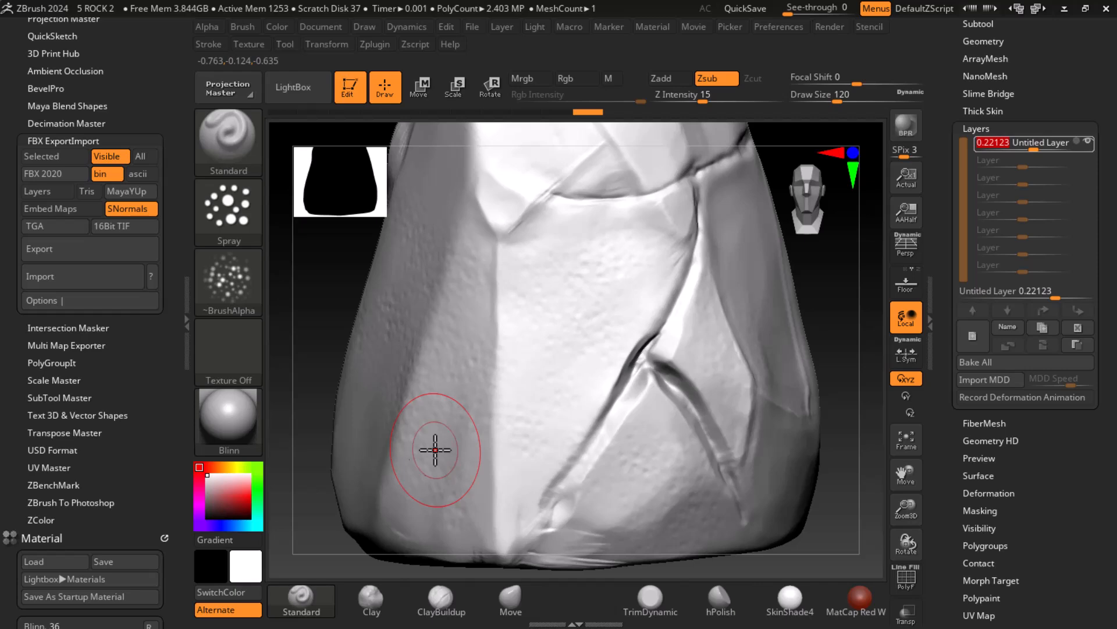
Change the brush alpha to Alpha 24 and add a second sculpting layer above the existing one.
left_click(243, 305)
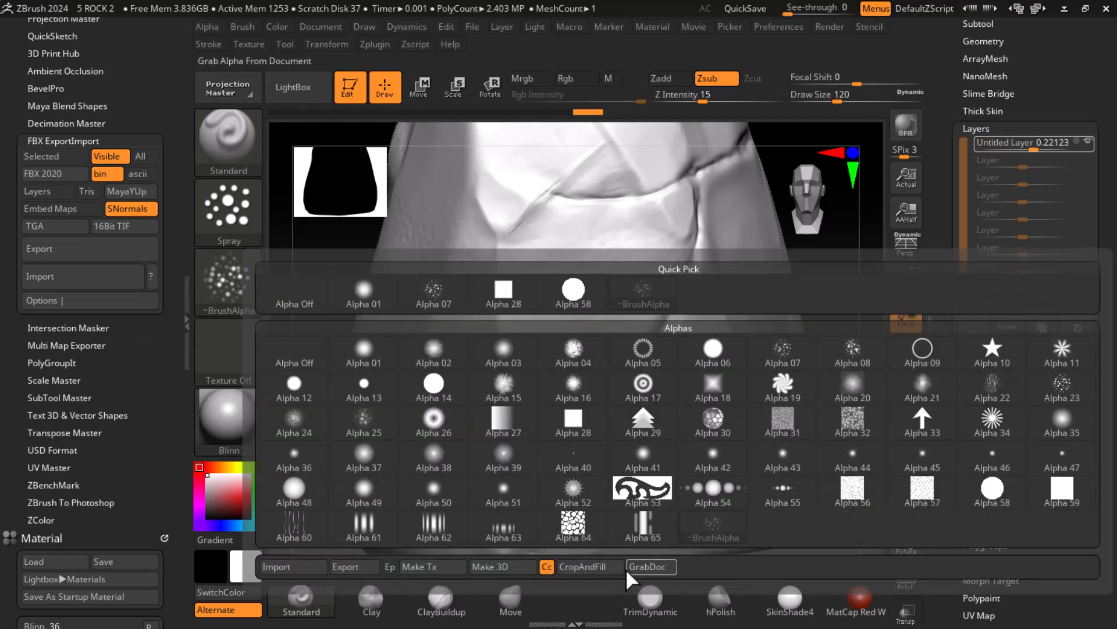
left_click(991, 389)
left_click(250, 291)
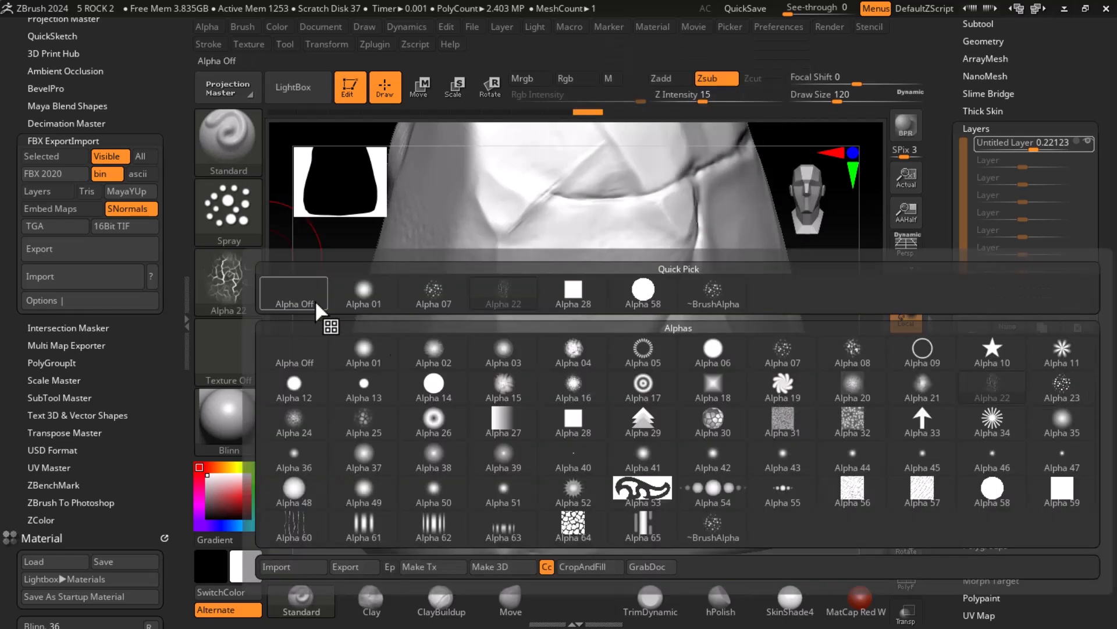
left_click(306, 427)
left_click(525, 376)
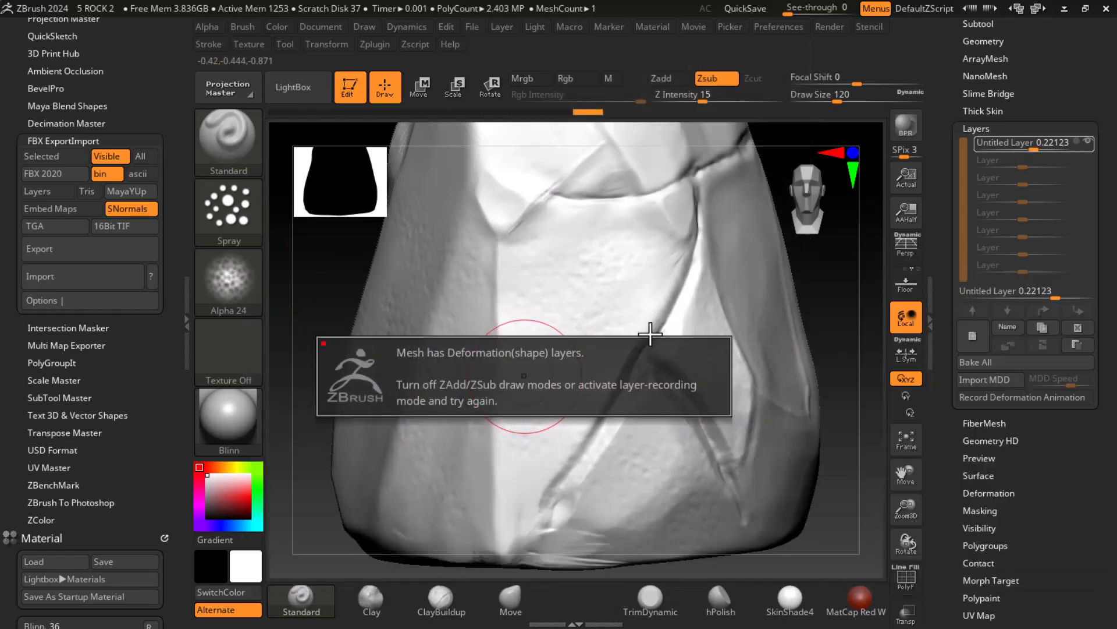
left_click(973, 336)
Spray Alpha 24 surface texture in Zsub mode over the rock's front face and upper part on the new layer.
mouse_move(608, 305)
left_mouse_down()
mouse_move(613, 290)
mouse_move(588, 309)
mouse_move(545, 385)
mouse_move(460, 352)
left_mouse_up()
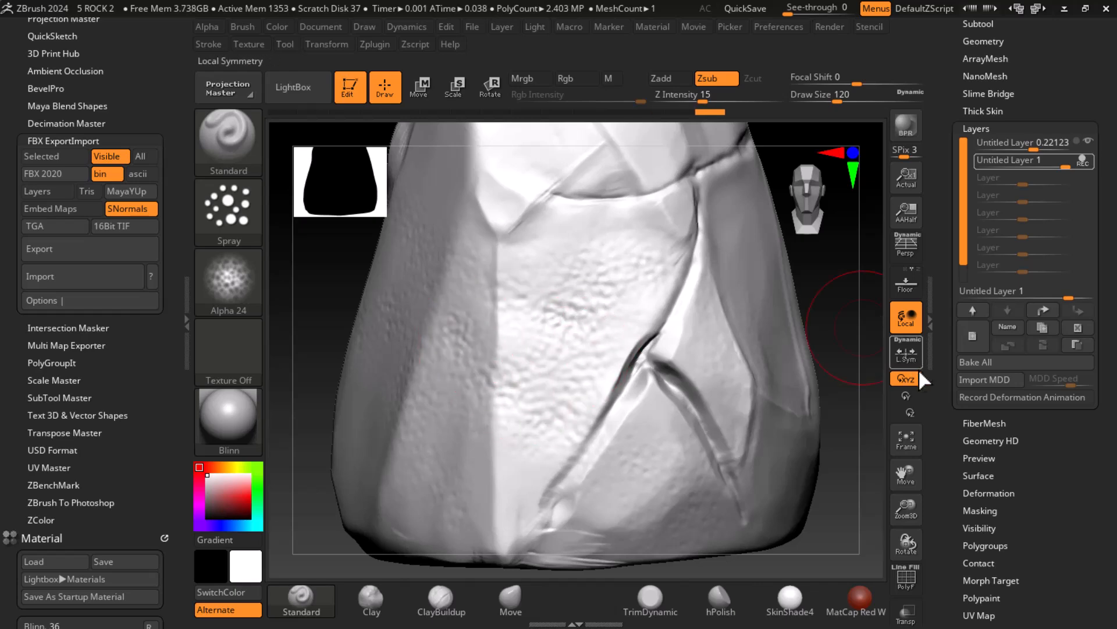
left_click_drag(845, 339, 799, 600, "alt")
mouse_move(474, 374)
left_mouse_down()
mouse_move(571, 291)
mouse_move(573, 221)
left_mouse_up()
left_click_drag(860, 393, 818, 398, "alt")
Change the brush alpha to ~BrushAlpha, test a spray stroke on the rock's side face and undo the stroke.
left_click(228, 280)
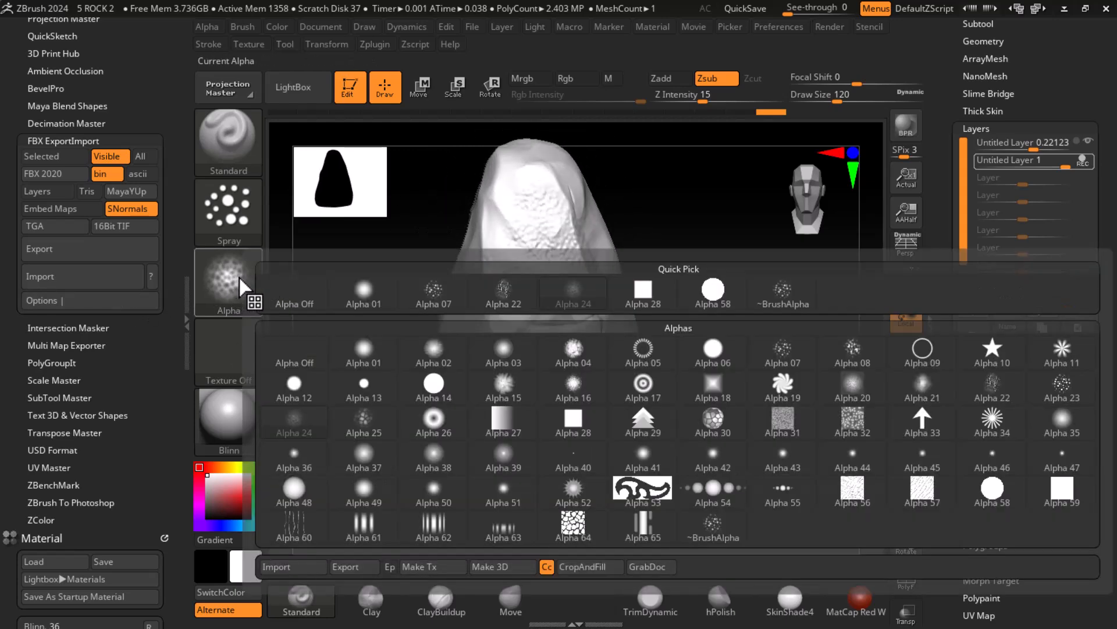
mouse_move(916, 489)
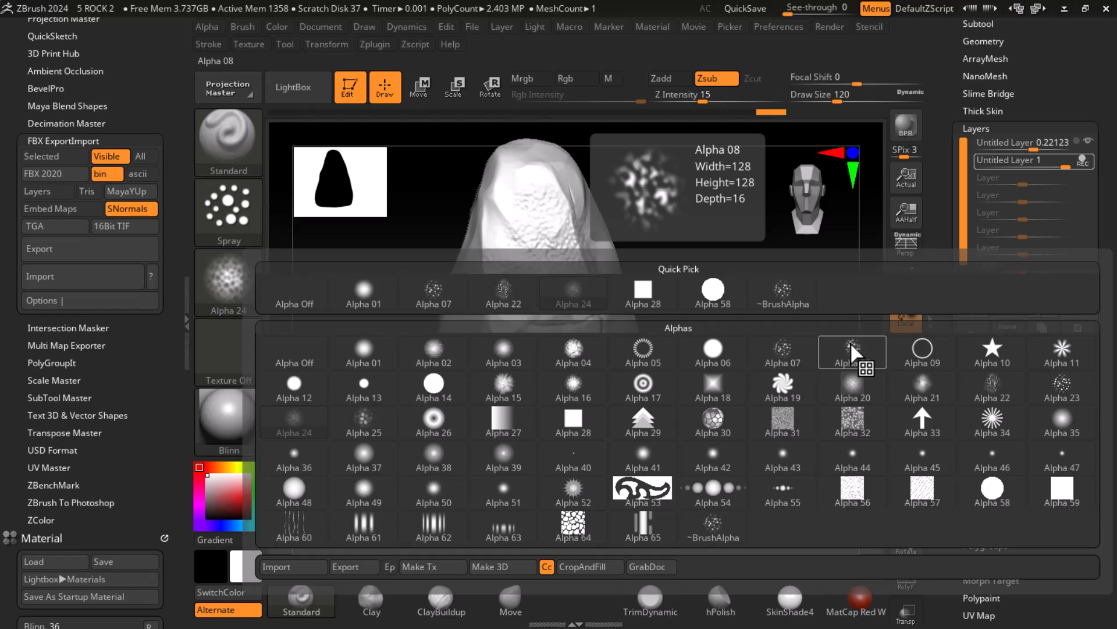
left_click(1068, 384)
mouse_move(780, 380)
left_mouse_down()
mouse_move(795, 398)
mouse_move(734, 425)
mouse_move(826, 372)
left_mouse_up()
mouse_move(460, 405)
left_mouse_down()
mouse_move(419, 429)
mouse_move(449, 444)
left_mouse_up()
key("ctrl+z")
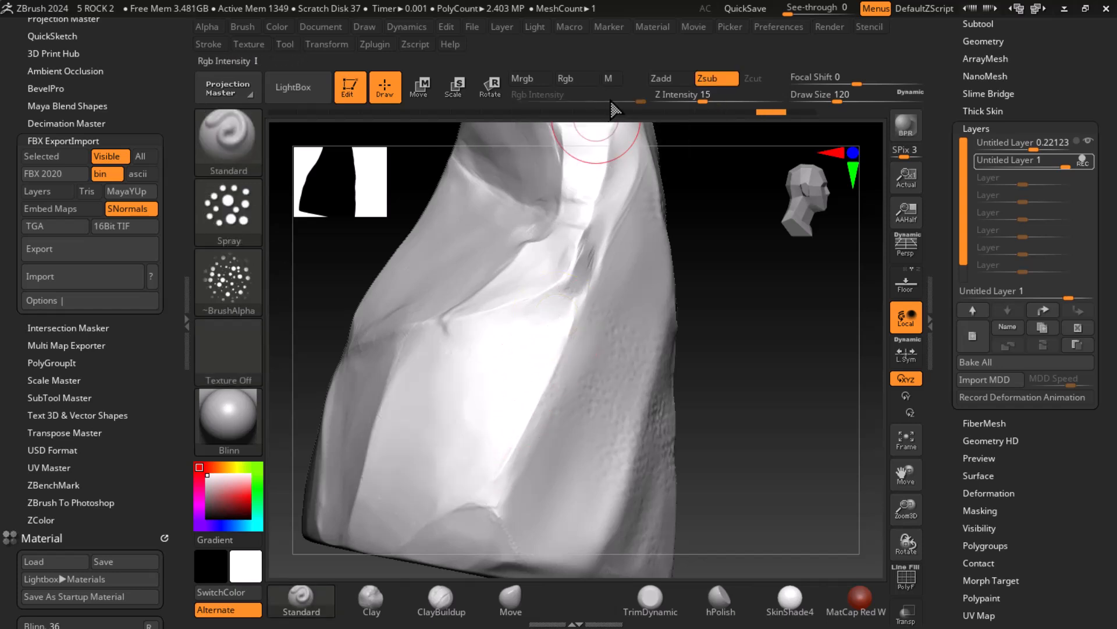
Lower the Z Intensity to 2 and spray faint ~BrushAlpha detail over the rock's lower side faces.
left_click_drag(696, 99, 672, 100)
key("Return")
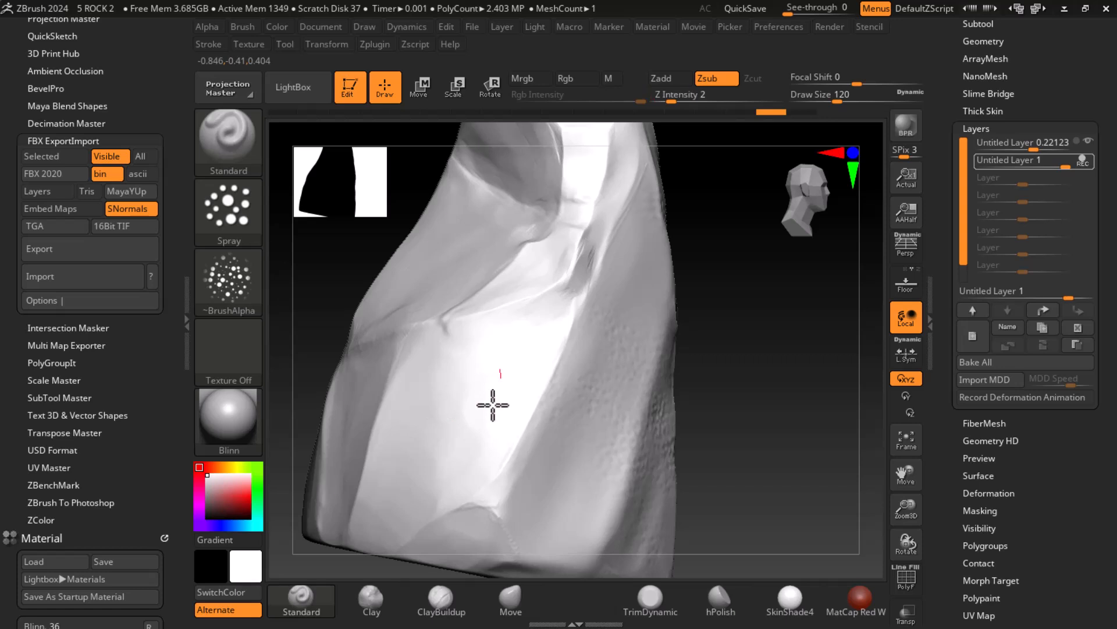
left_click_drag(721, 412, 831, 436)
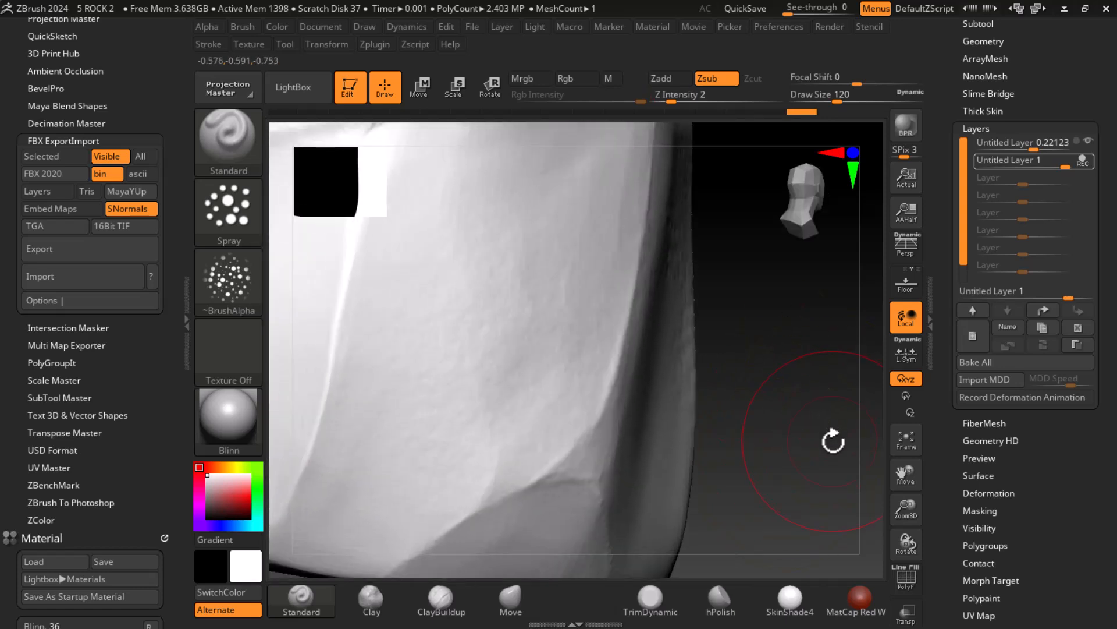
left_click_drag(494, 252, 416, 492)
left_click_drag(792, 384, 811, 280, "alt")
left_click_drag(501, 452, 409, 450)
left_click_drag(754, 386, 479, 348, "alt")
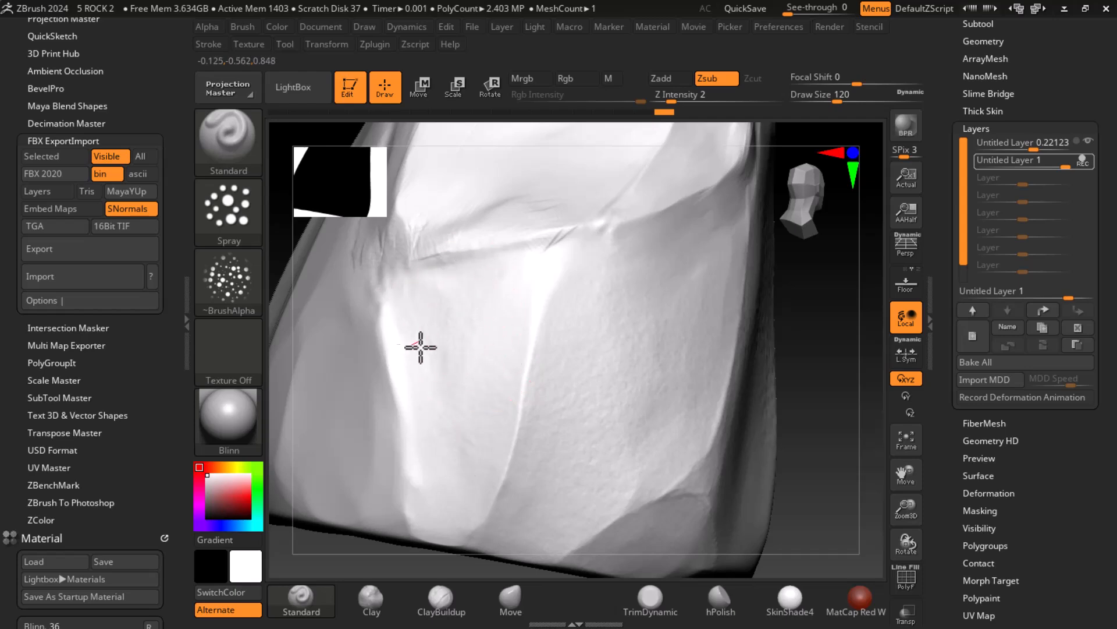
left_click_drag(819, 405, 766, 425)
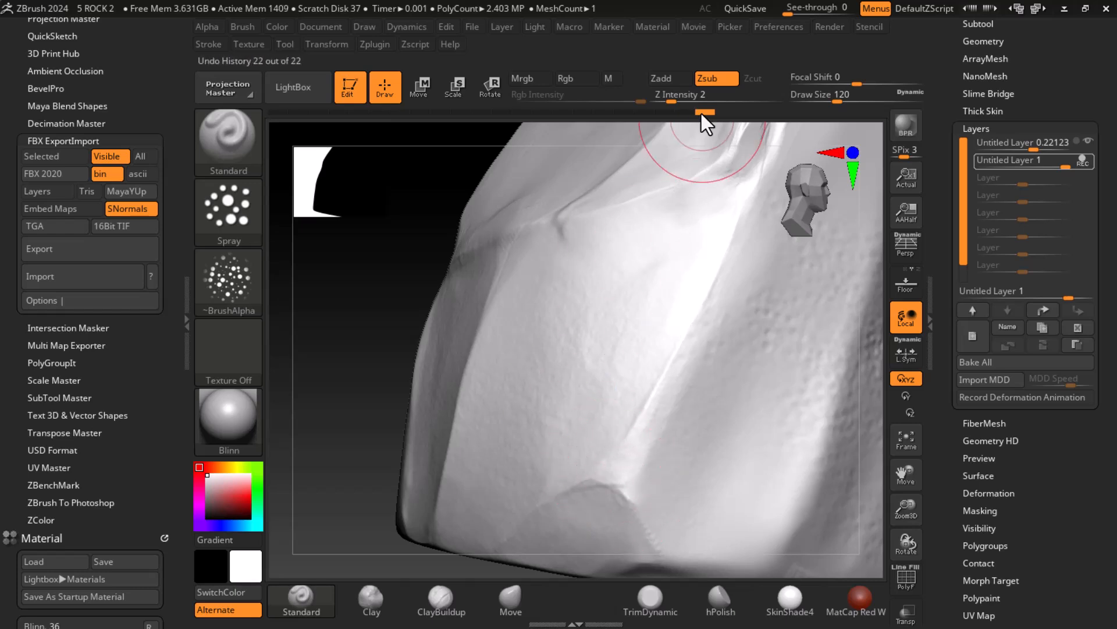
Switch to Substance 3D Painter and examine the surface detail on the lower part of the textured rock.
mouse_move(1064, 166)
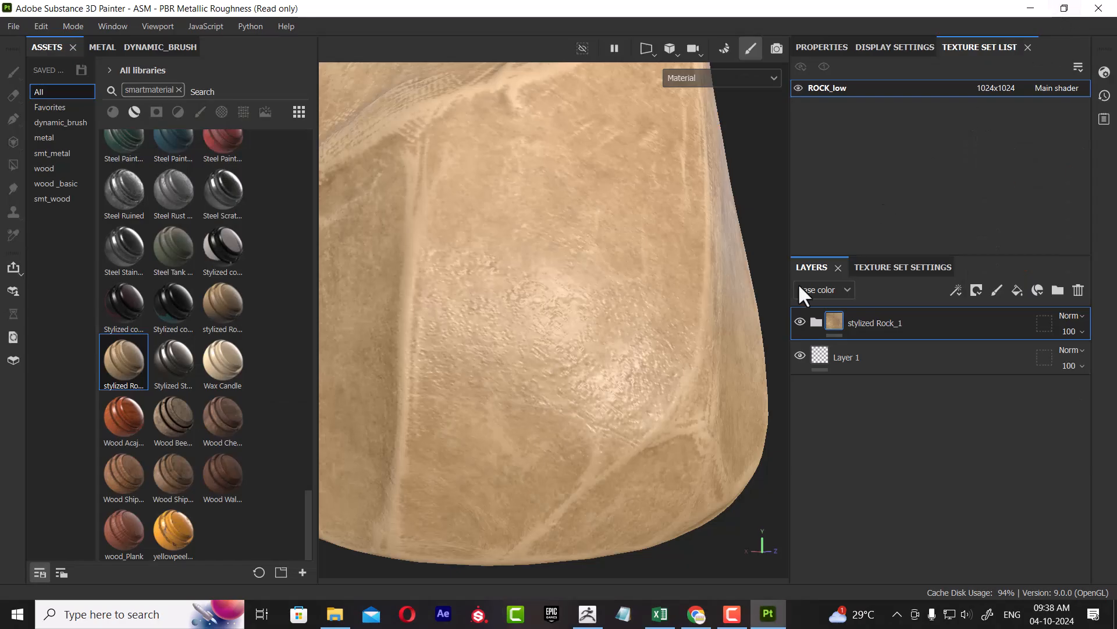
left_click_drag(730, 190, 746, 218, "alt")
right_click_drag(746, 218, 718, 146, "alt")
left_click_drag(717, 145, 786, 248, "alt")
right_click_drag(785, 248, 719, 187, "alt")
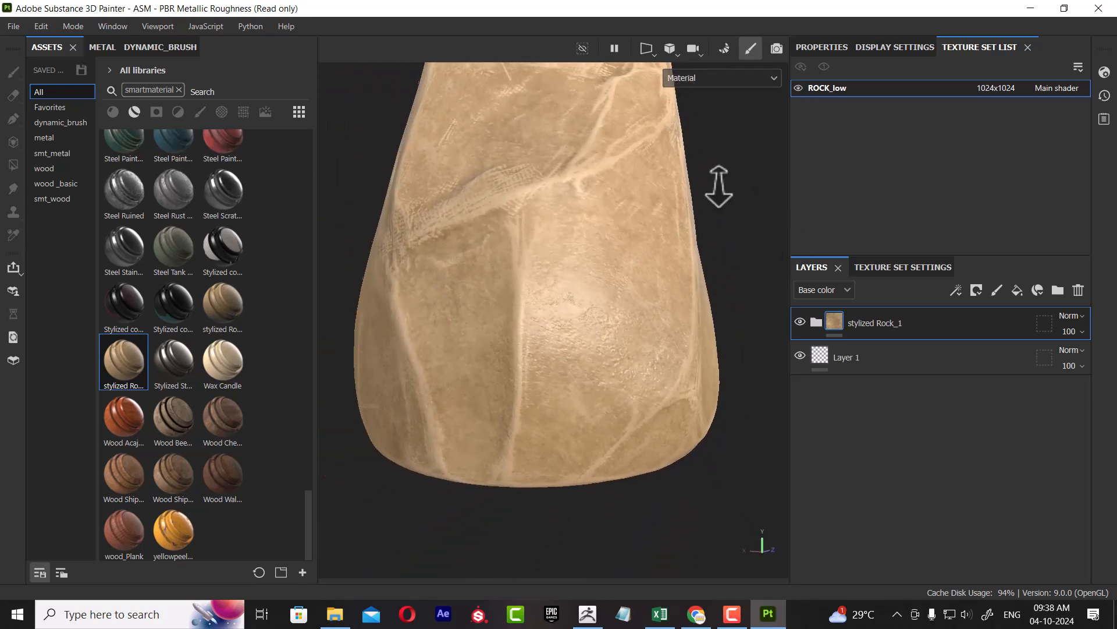
middle_click_drag(719, 187, 734, 221, "alt")
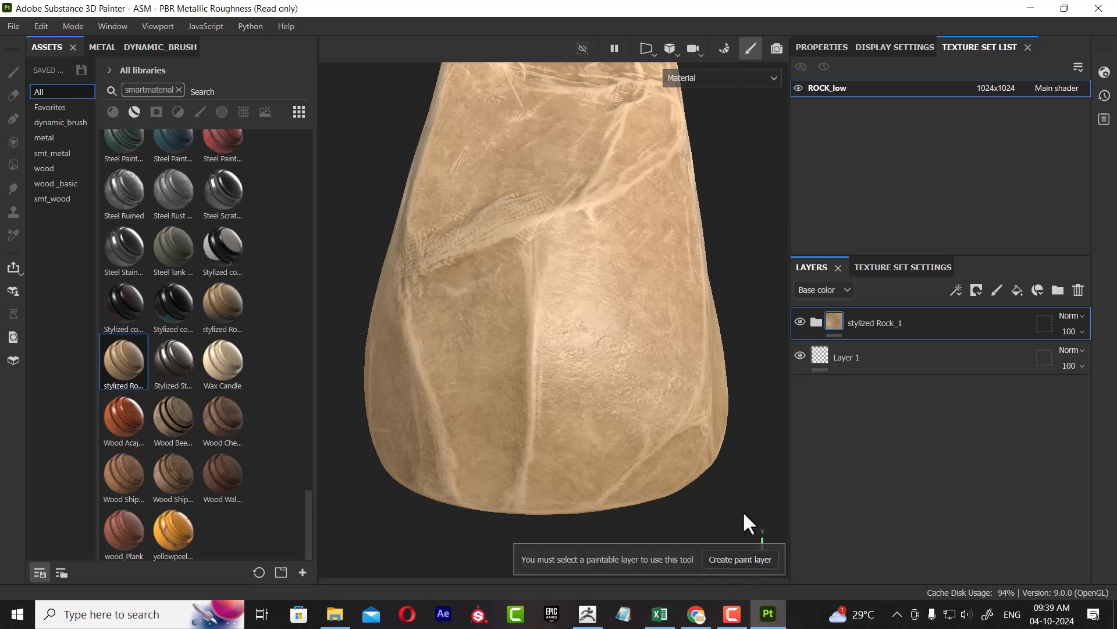
Add an empty paint layer above the stylized Rock_1 folder and delete it again.
left_click(729, 561)
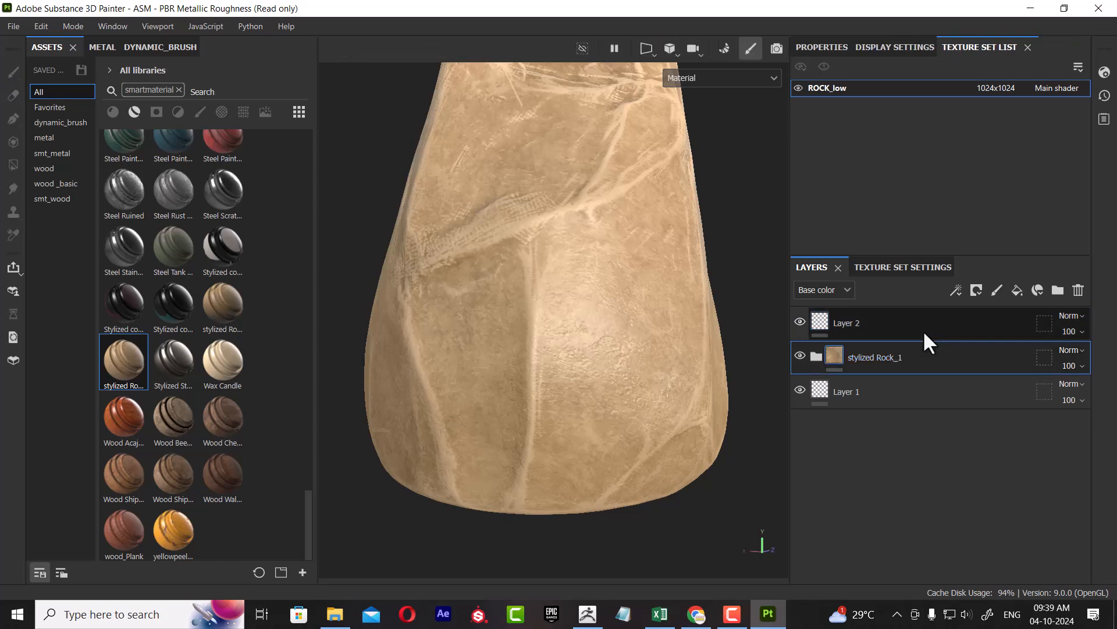
left_click(1080, 291)
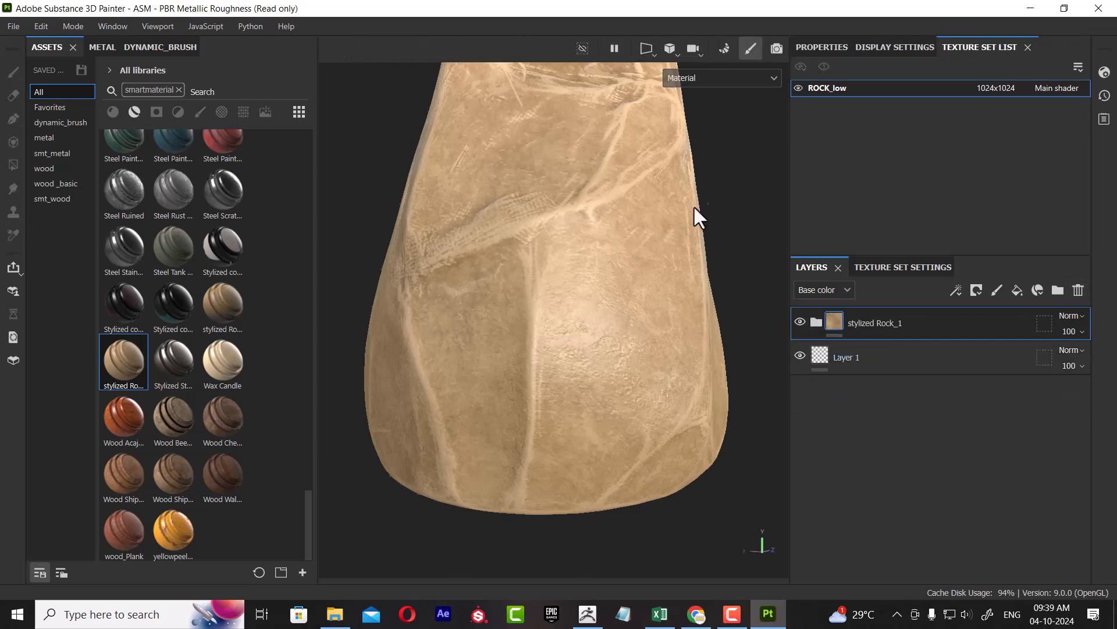
Expand the stylized Rock_1 folder to access its fill layers.
scroll(693, 201, "down", 2)
middle_click_drag(689, 178, 676, 381, "alt")
left_click(705, 383)
mouse_move(682, 372)
left_mouse_down("alt")
mouse_move(579, 369)
mouse_move(461, 316)
mouse_move(524, 312)
left_mouse_up("alt")
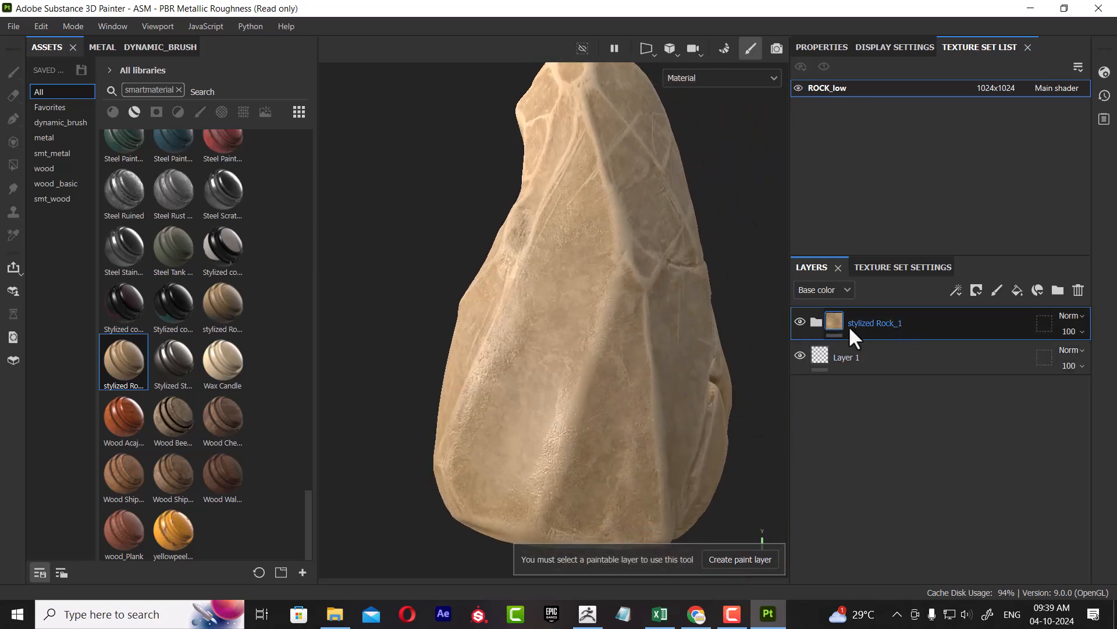
left_click(817, 321)
left_click_drag(762, 291, 737, 269, "alt")
right_click_drag(738, 269, 697, 381, "alt")
middle_click_drag(696, 382, 735, 356, "alt")
right_click_drag(735, 361, 757, 408, "alt")
middle_click_drag(757, 408, 764, 401, "alt")
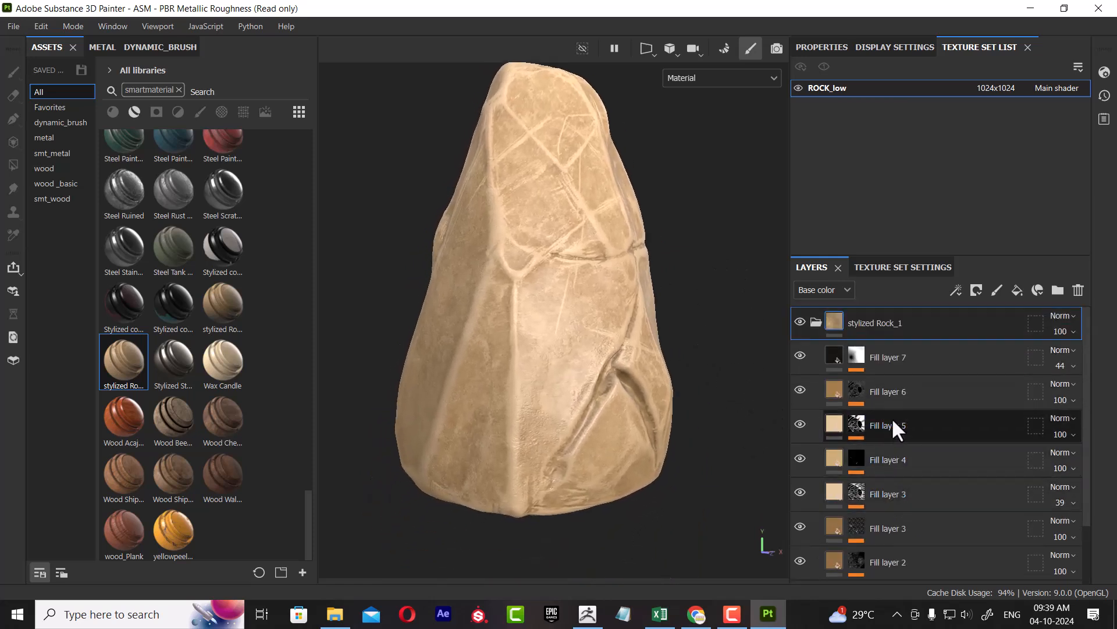
Hide every fill layer in the stylized Rock_1 folder from Fill layer 7 down to Fill layer 2, leaving only Fill layer 1 on.
left_click(800, 356)
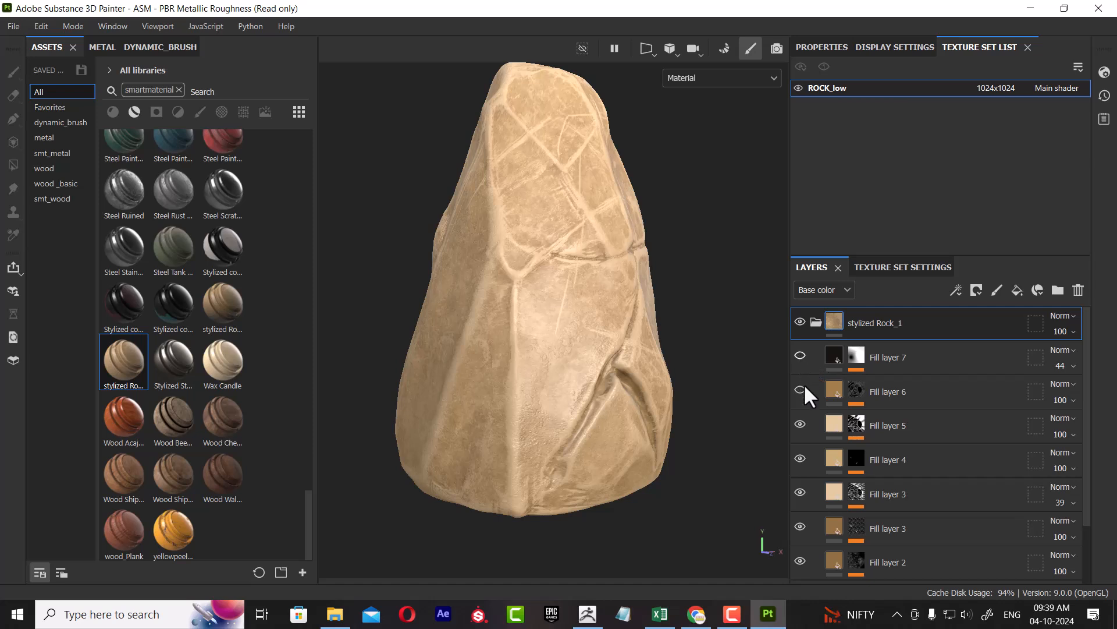
left_click(802, 389)
left_click(798, 422)
left_click(799, 458)
scroll(803, 491, "down", 1)
scroll(802, 488, "down", 1)
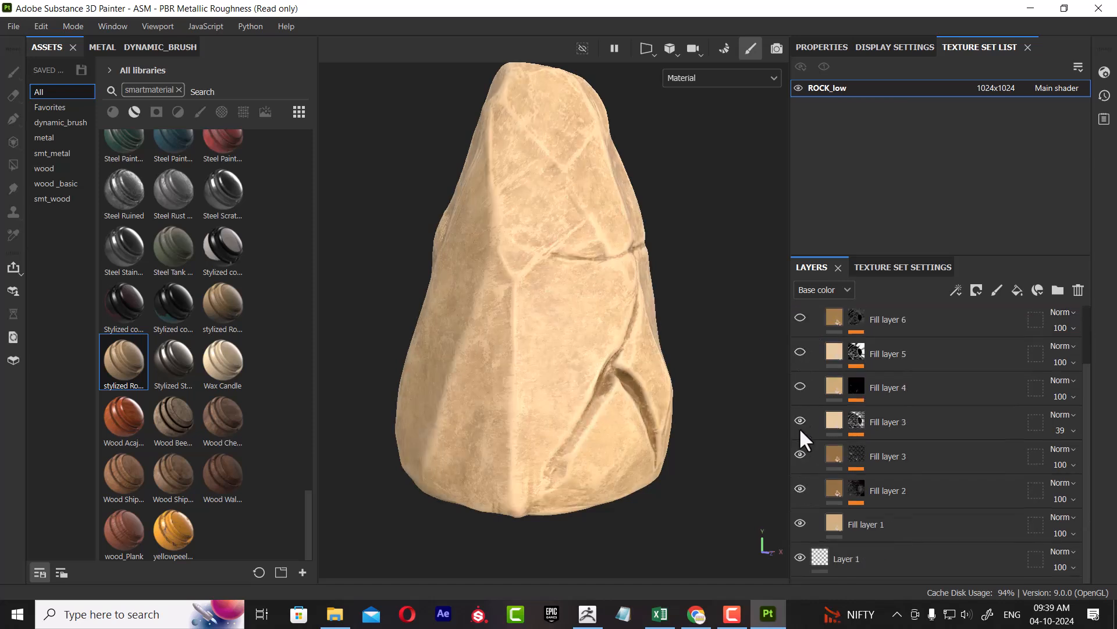
left_click(801, 421)
left_click(800, 455)
left_click(801, 489)
right_click_drag(659, 487, 654, 463, "alt")
middle_click_drag(654, 466, 598, 404, "alt")
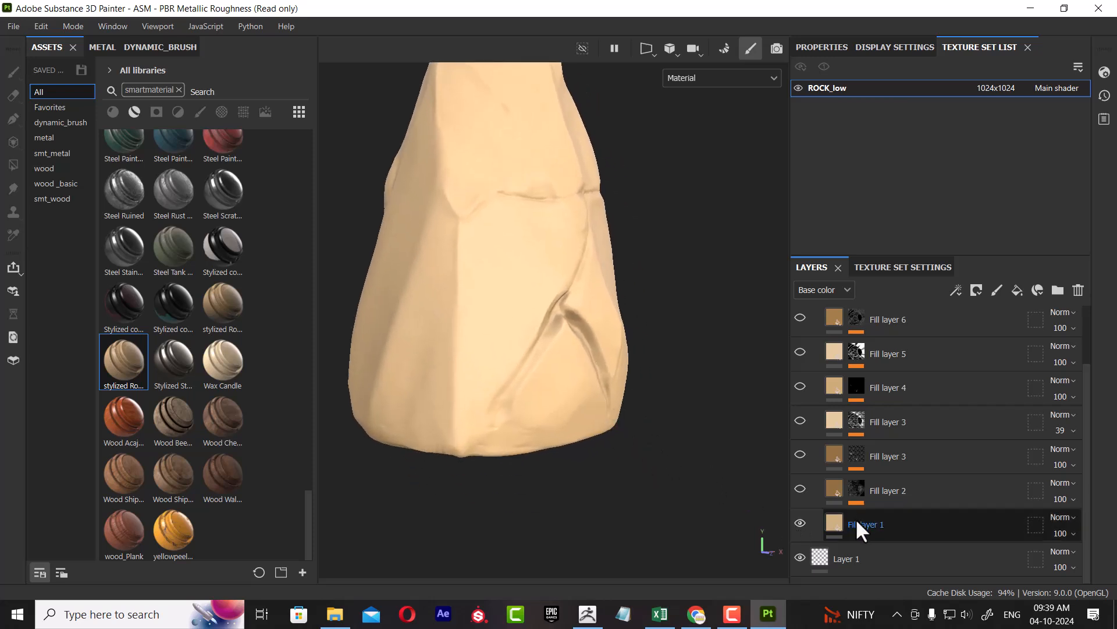
Select Fill layer 2, turn its visibility back on and inspect its darker patches around the rock.
left_click(886, 532)
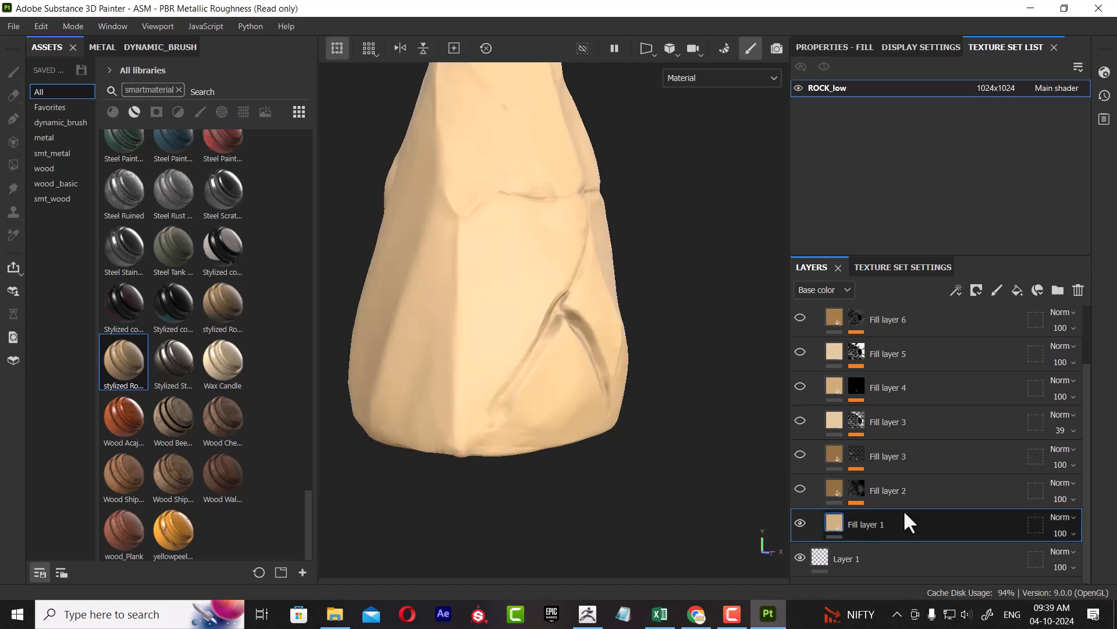
left_click(873, 497)
left_click(796, 487)
middle_click_drag(673, 398, 673, 439, "alt")
right_click_drag(673, 442, 703, 489, "alt")
middle_click_drag(564, 377, 637, 392, "alt")
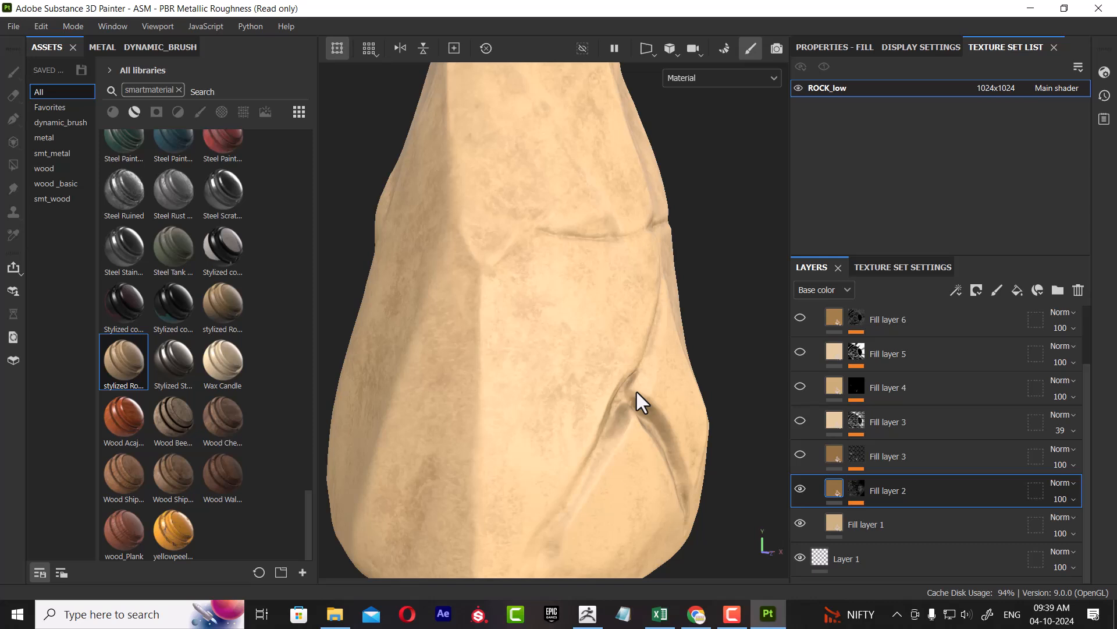
right_click_drag(709, 402, 678, 299, "alt")
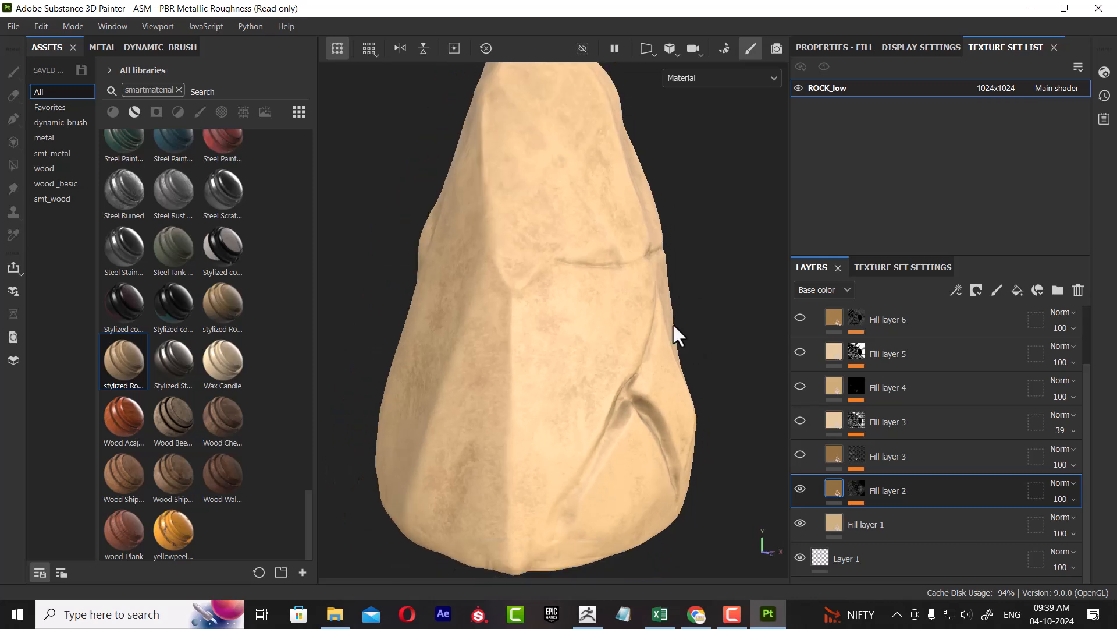
left_click_drag(679, 299, 589, 334, "alt")
middle_click_drag(589, 333, 591, 367, "alt")
left_click_drag(591, 372, 630, 442, "alt")
middle_click_drag(631, 442, 611, 409, "alt")
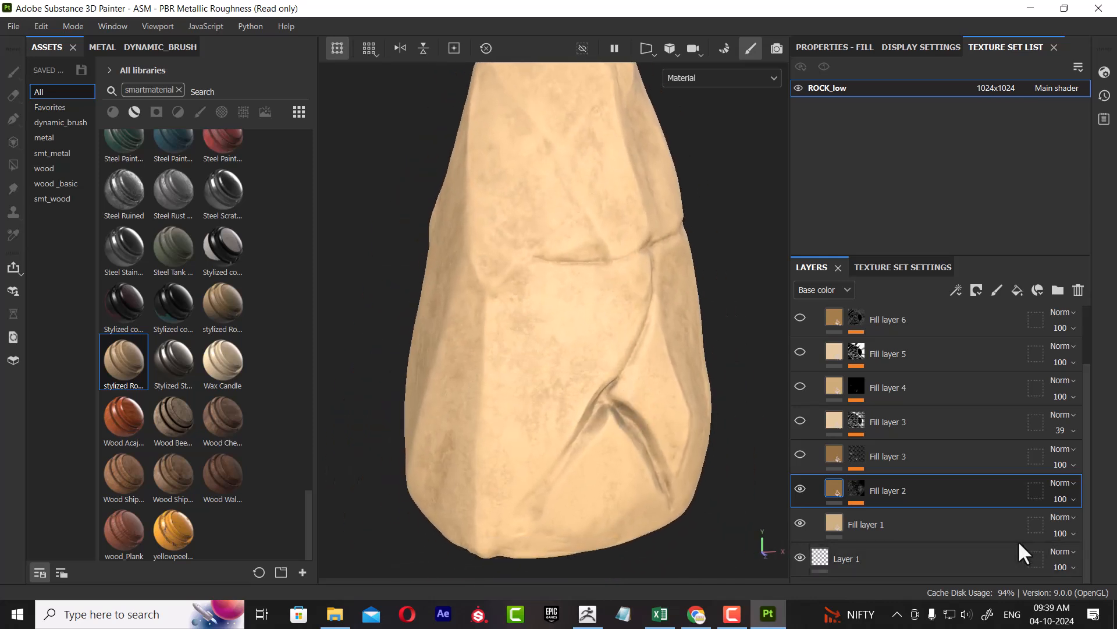
Open the mg_mask_editor generator on Fill layer 2's mask, try Global Invert on and off, and raise Global Balance to 0.61.
left_click(856, 486)
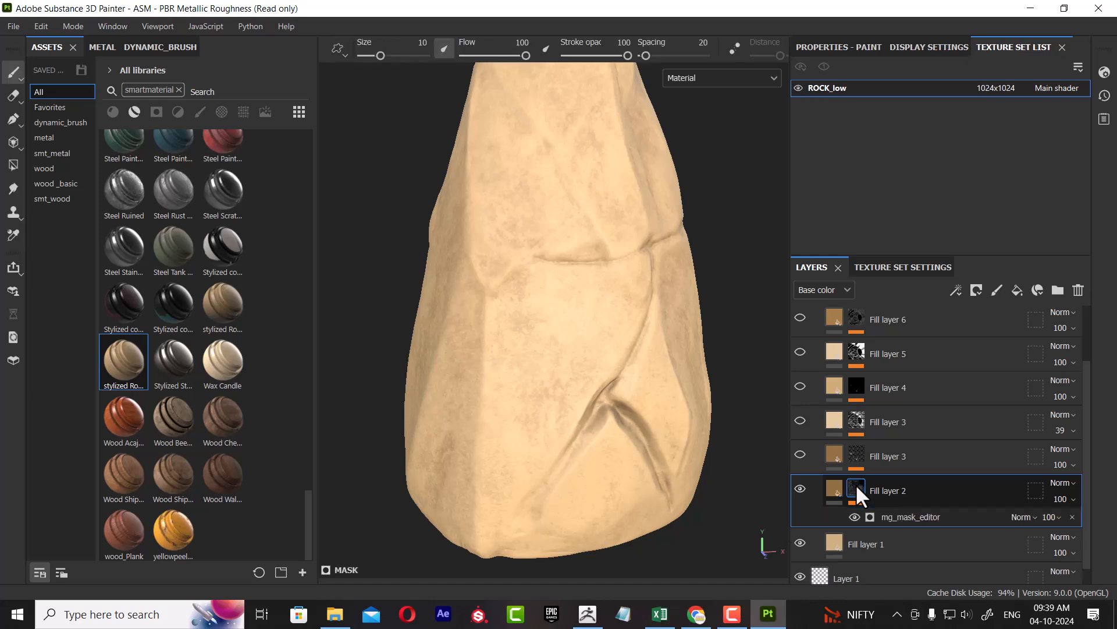
left_click(898, 518)
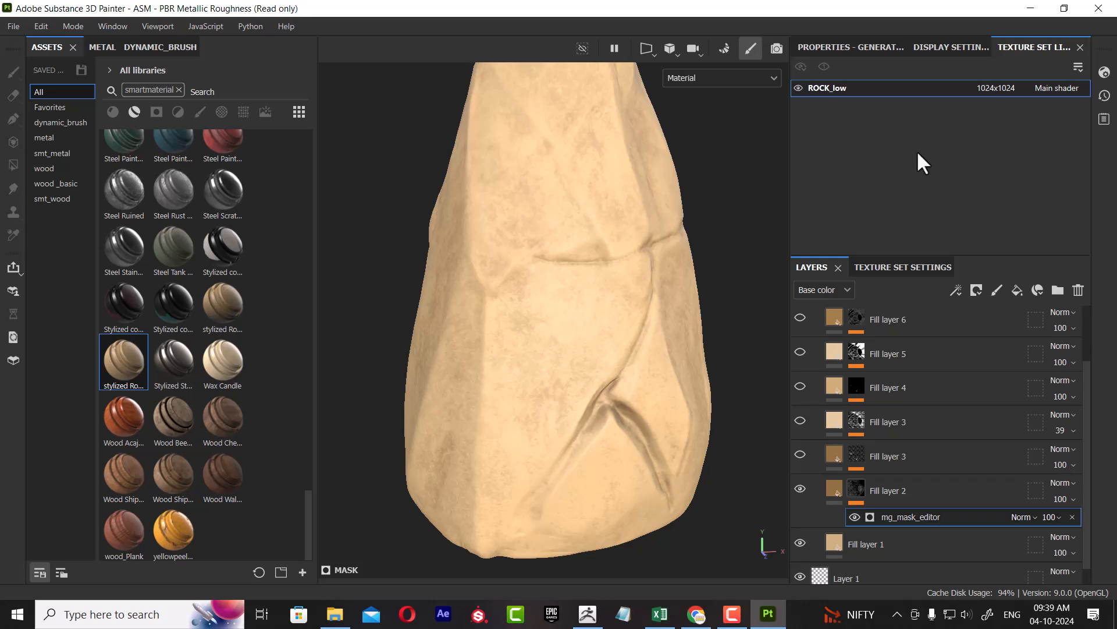
left_click(951, 48)
left_click(821, 46)
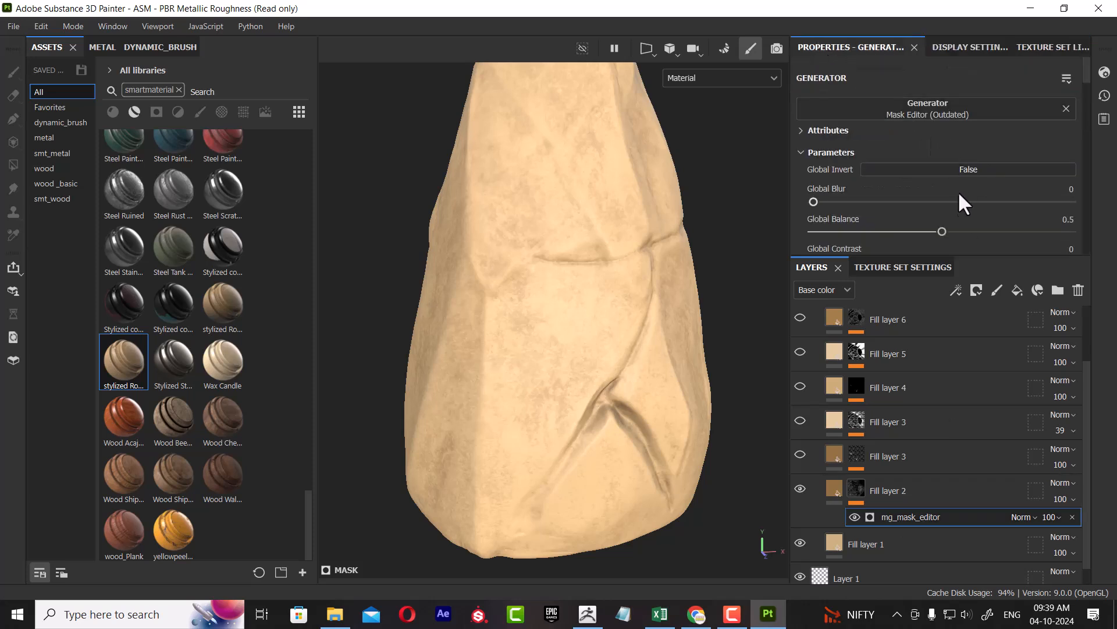
left_click(961, 169)
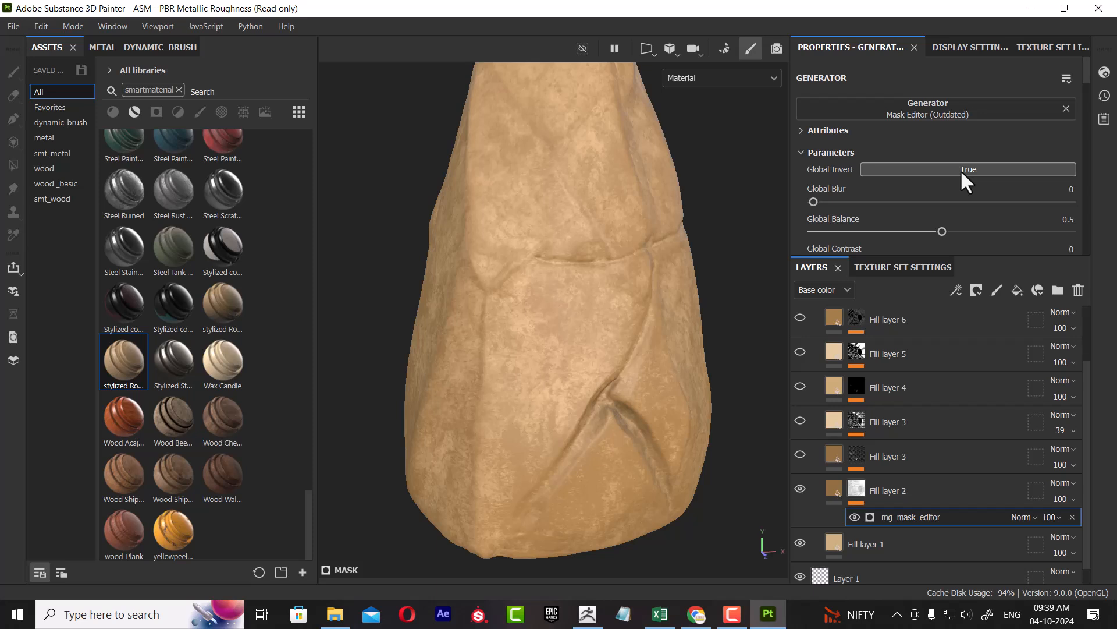
left_click(960, 169)
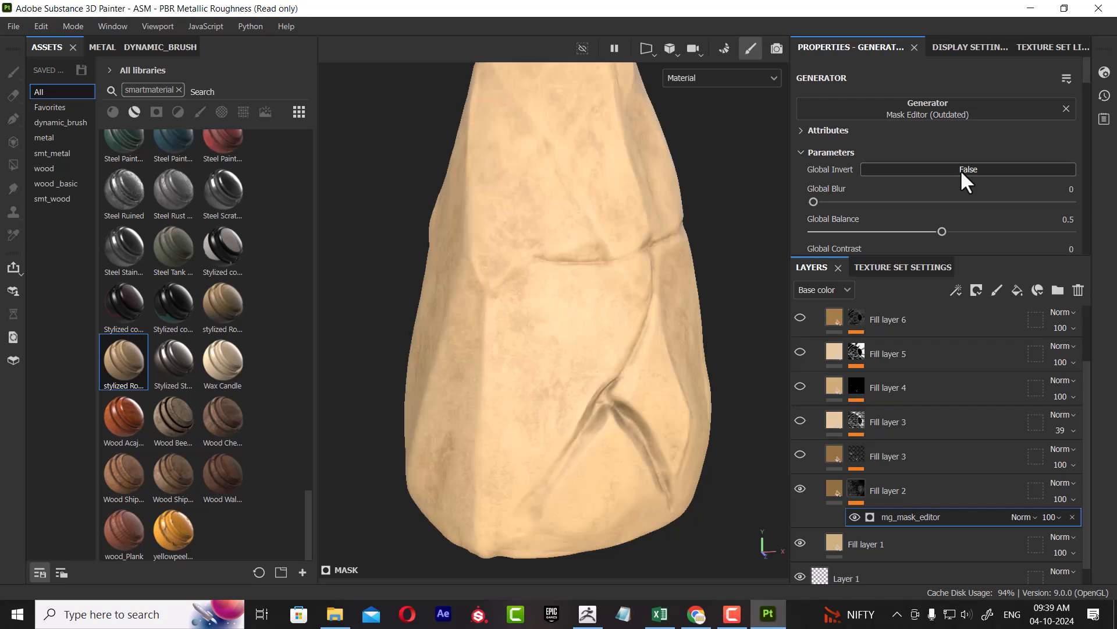
left_click_drag(941, 232, 955, 232)
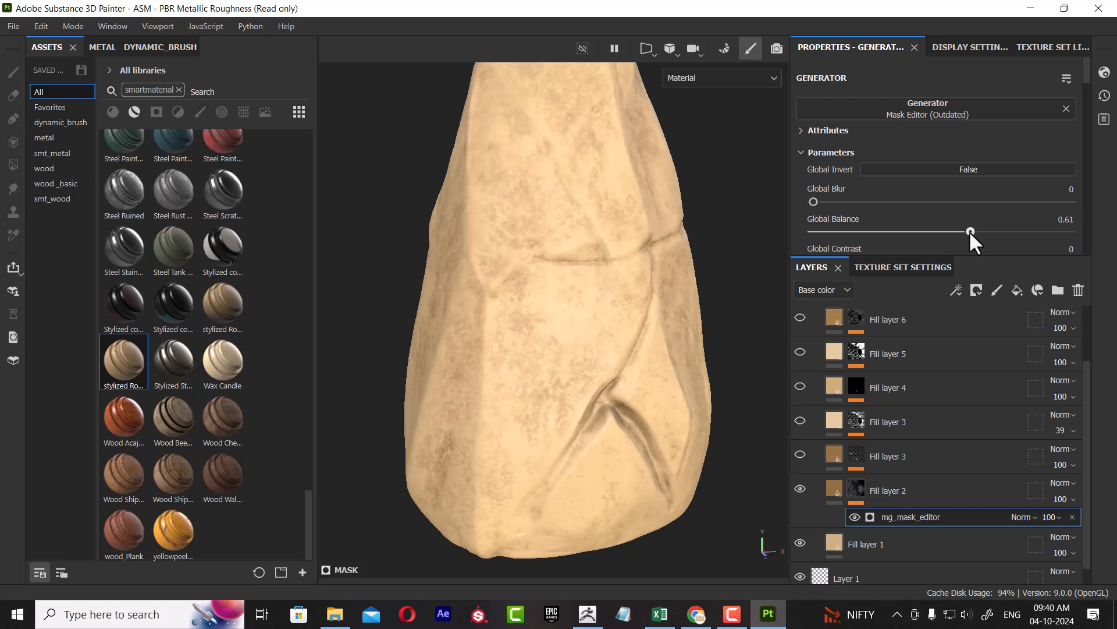
left_click_drag(599, 389, 620, 378, "alt")
Select the lower Fill layer 3, show it and toggle its visibility to compare its effect on the rock, leaving it on.
left_click(937, 456)
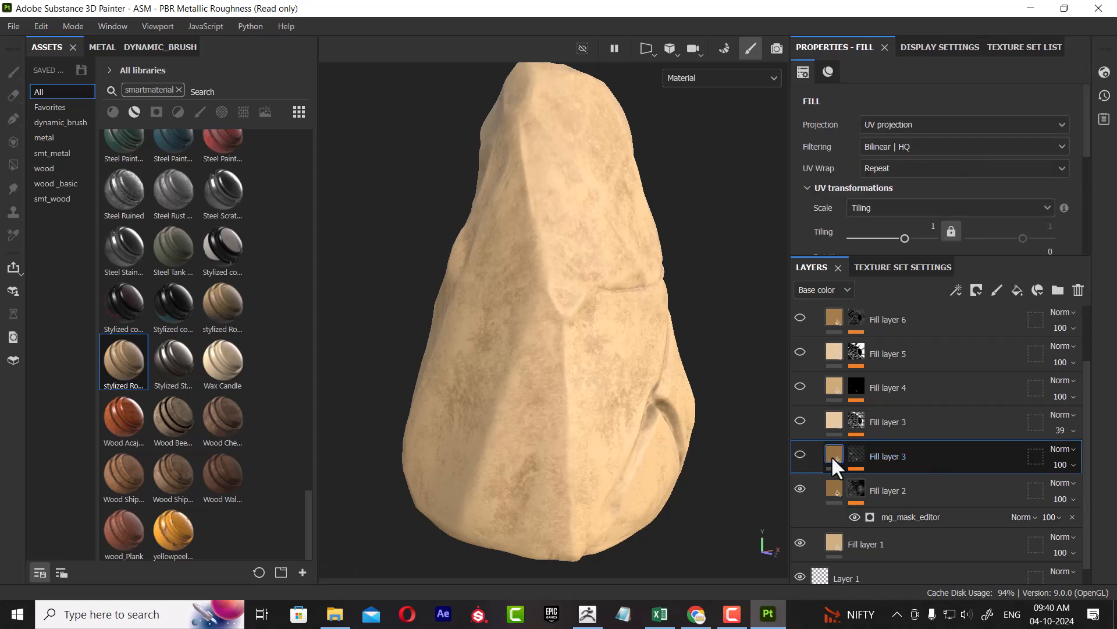
left_click(801, 450)
right_click_drag(669, 378, 684, 411, "alt")
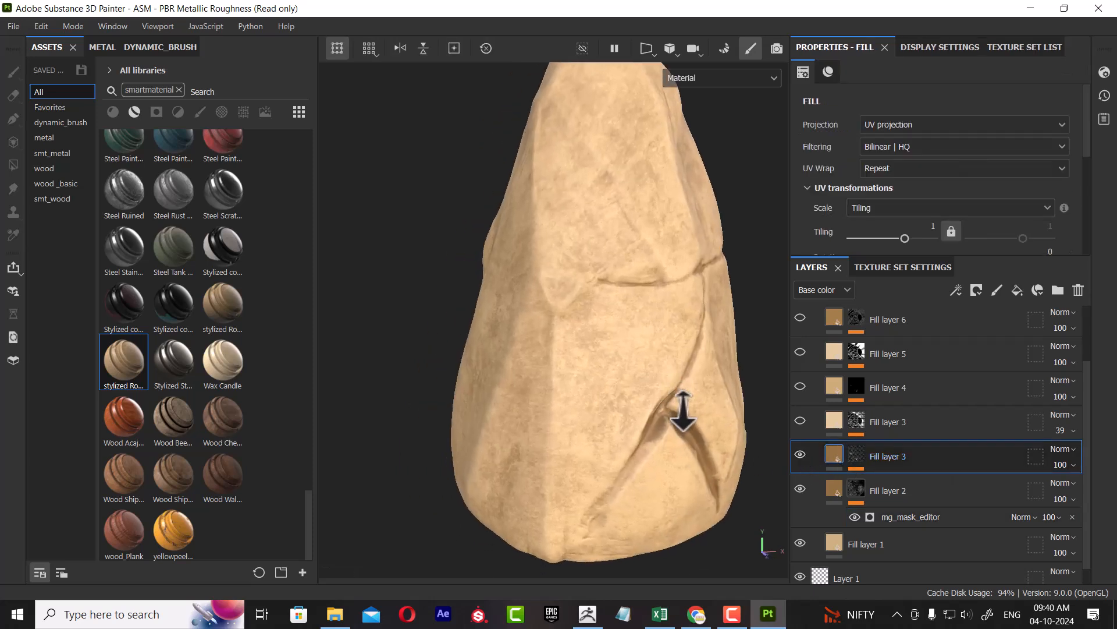
left_click(799, 454)
left_click(798, 453)
left_click(797, 453)
left_click(797, 453)
left_click(798, 452)
left_click(798, 451)
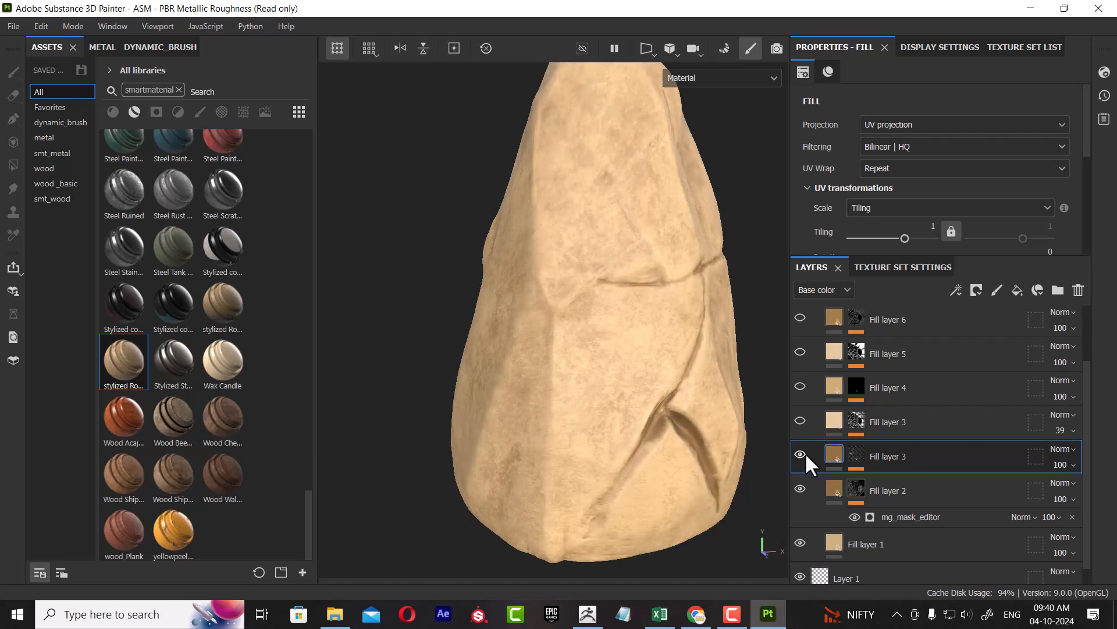
Select the mask of the upper Fill layer 3 with the mg_metal_edge_wear generator and turn the layer's visibility on.
left_click(888, 425)
left_click_drag(733, 420, 627, 386, "alt")
left_click(857, 419)
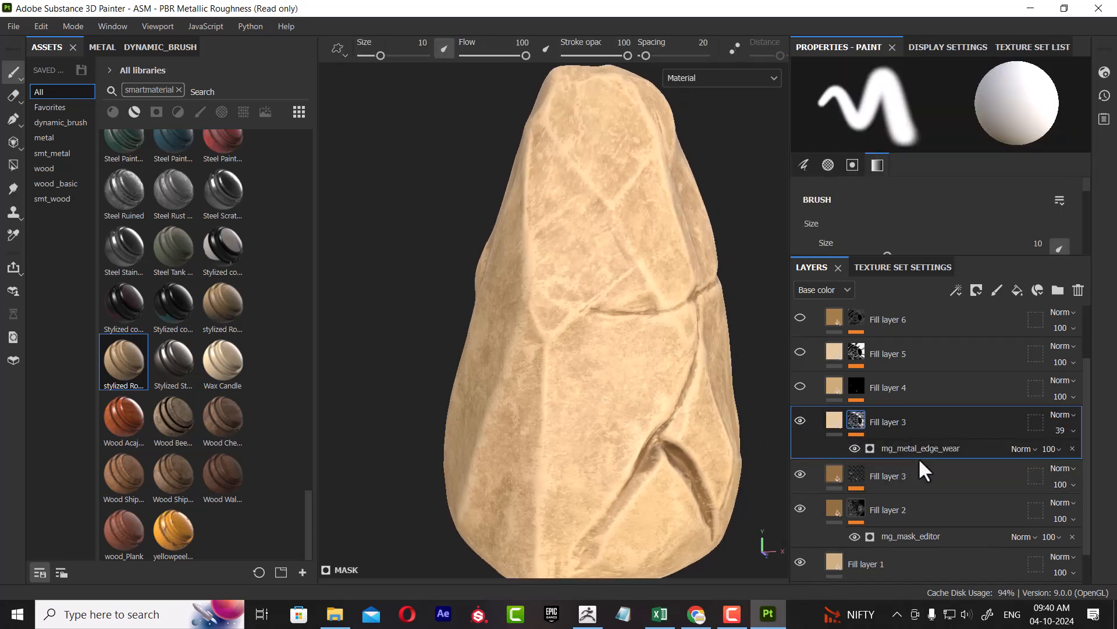
left_click_drag(568, 405, 588, 397, "alt")
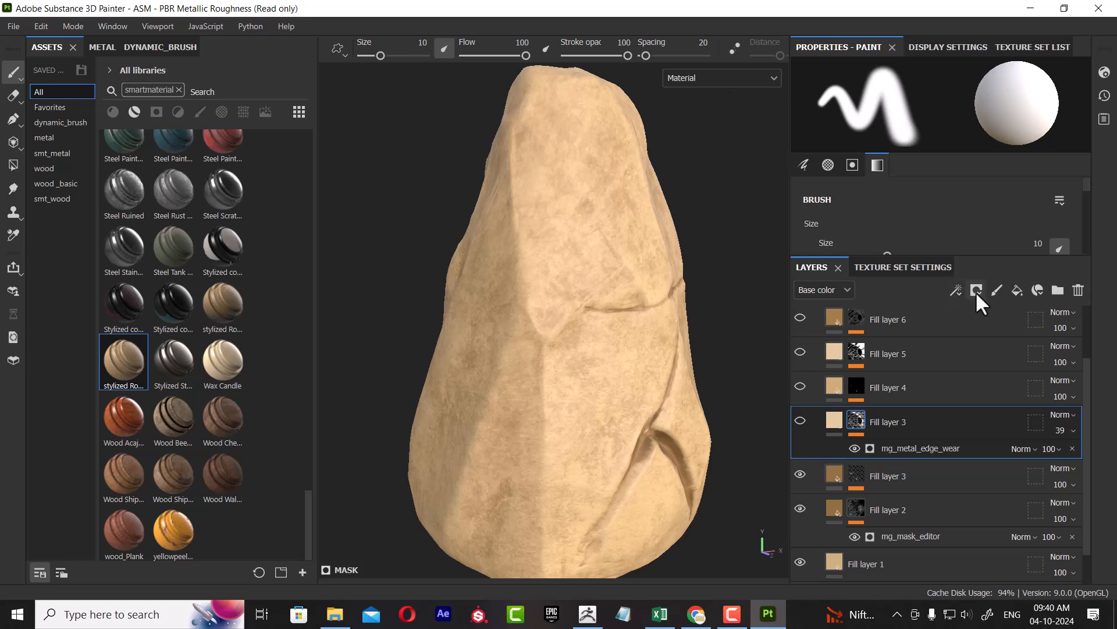
left_click(958, 292)
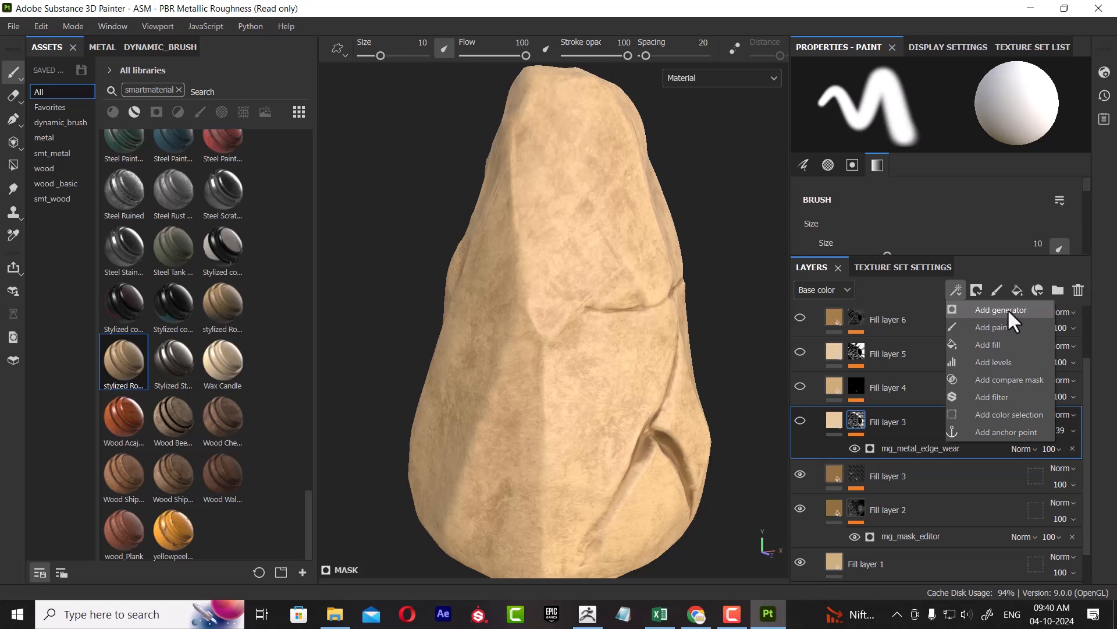
left_click(969, 199)
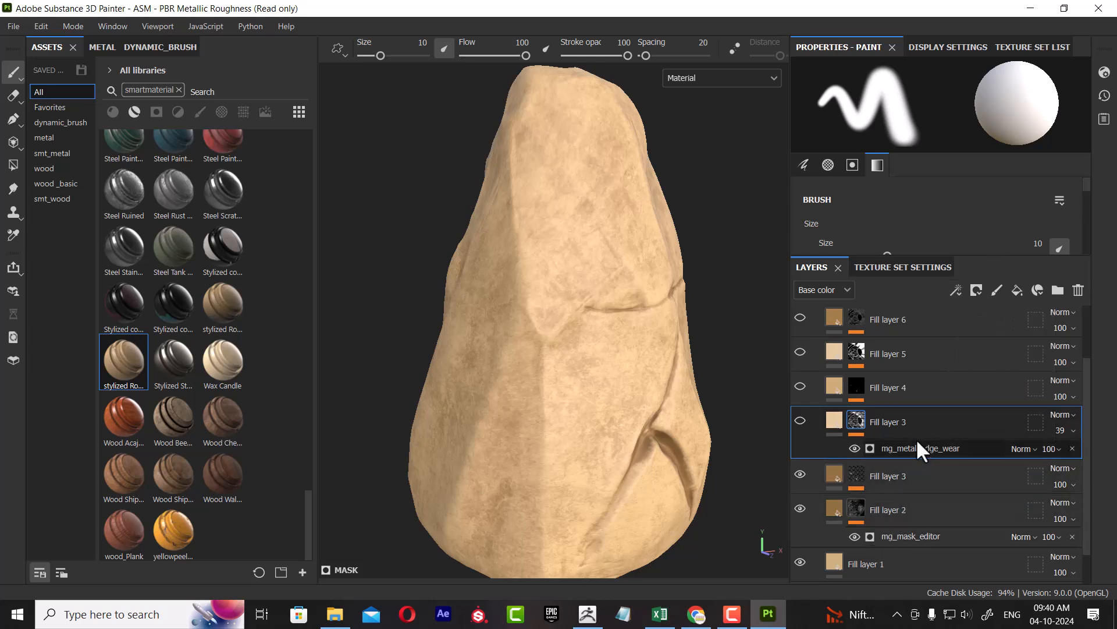
left_click(801, 419)
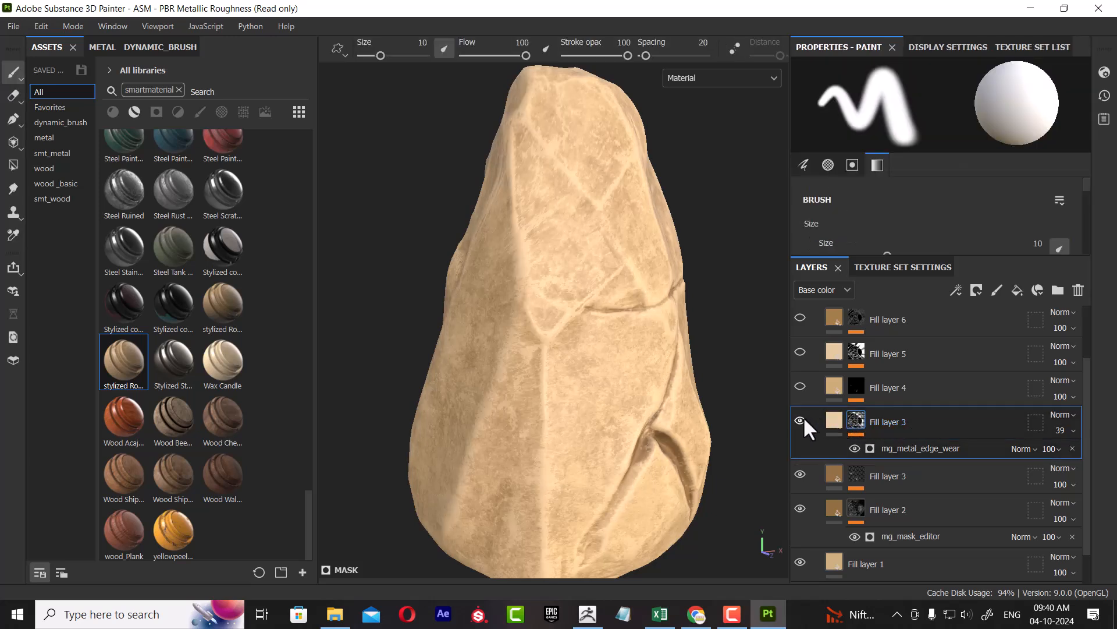
Select Fill layer 4, turn its visibility on and inspect its effect on the rock's cracks and lower faces.
middle_click_drag(702, 407, 687, 413, "alt")
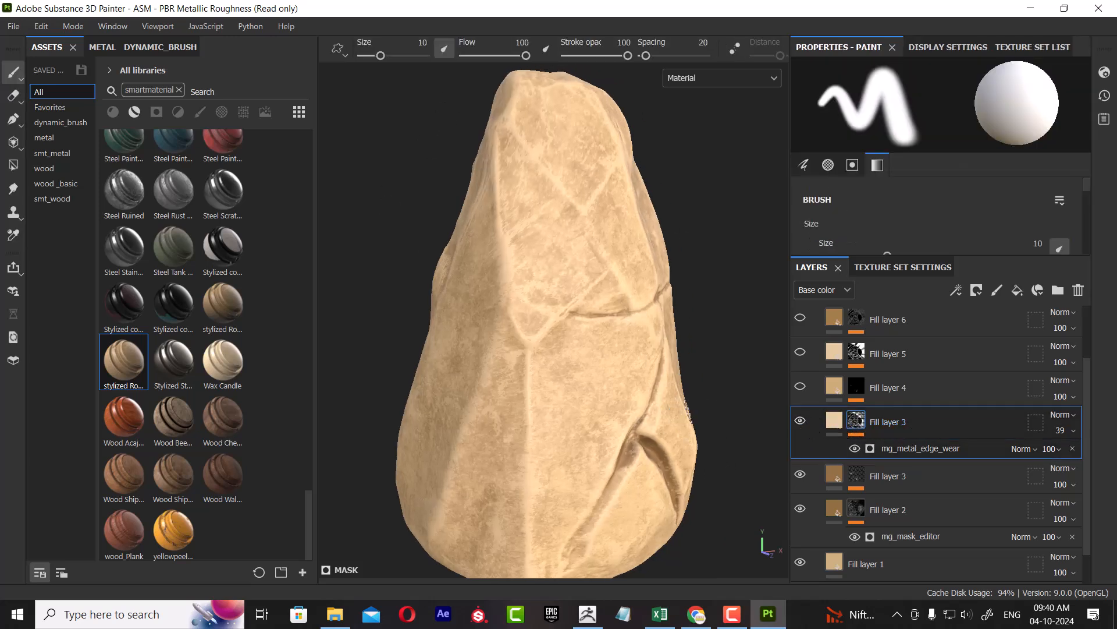
left_click(891, 388)
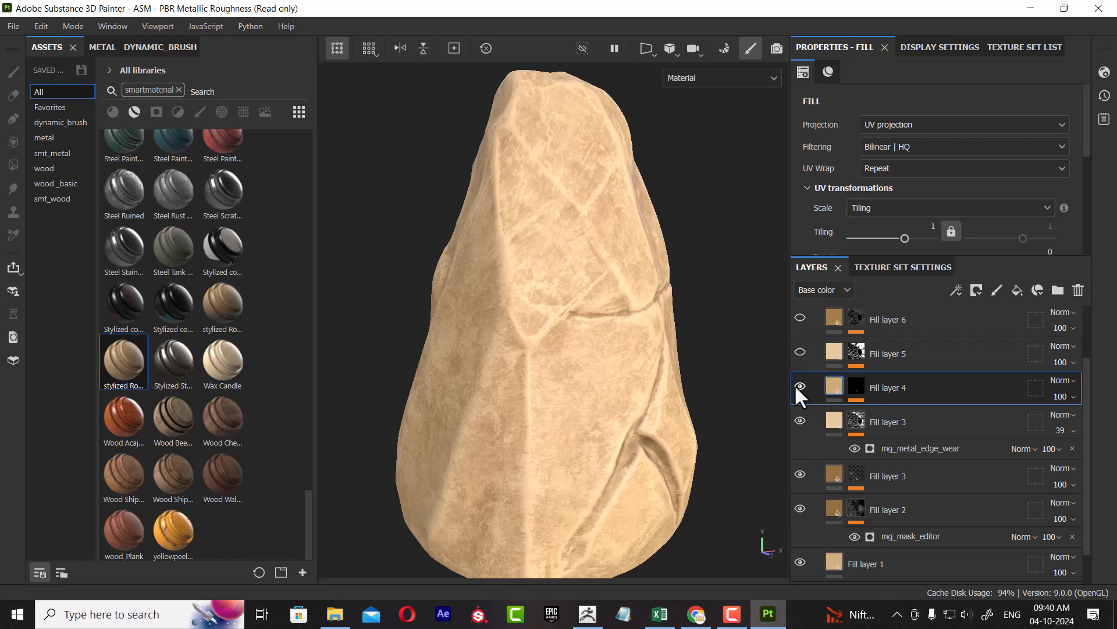
left_click(797, 384)
left_click(797, 384)
left_click_drag(735, 392, 670, 398, "alt")
middle_click_drag(670, 399, 665, 319, "alt")
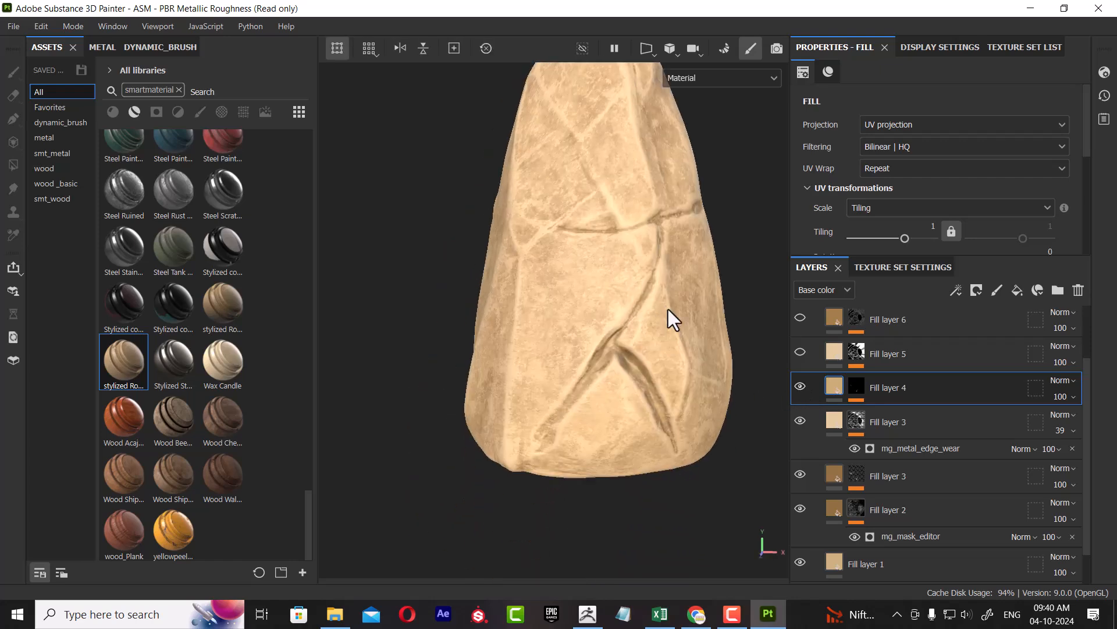
right_click_drag(665, 319, 696, 455, "alt")
left_click_drag(695, 455, 725, 452, "alt")
Toggle Fill layer 4's visibility and view the rock from several sides to compare its effect, leaving the layer on.
left_click(799, 382)
left_click(798, 382)
left_click(798, 382)
right_click_drag(657, 390, 544, 291, "alt")
middle_click_drag(545, 291, 575, 321, "alt")
left_click_drag(574, 322, 610, 354, "alt")
left_click(800, 385)
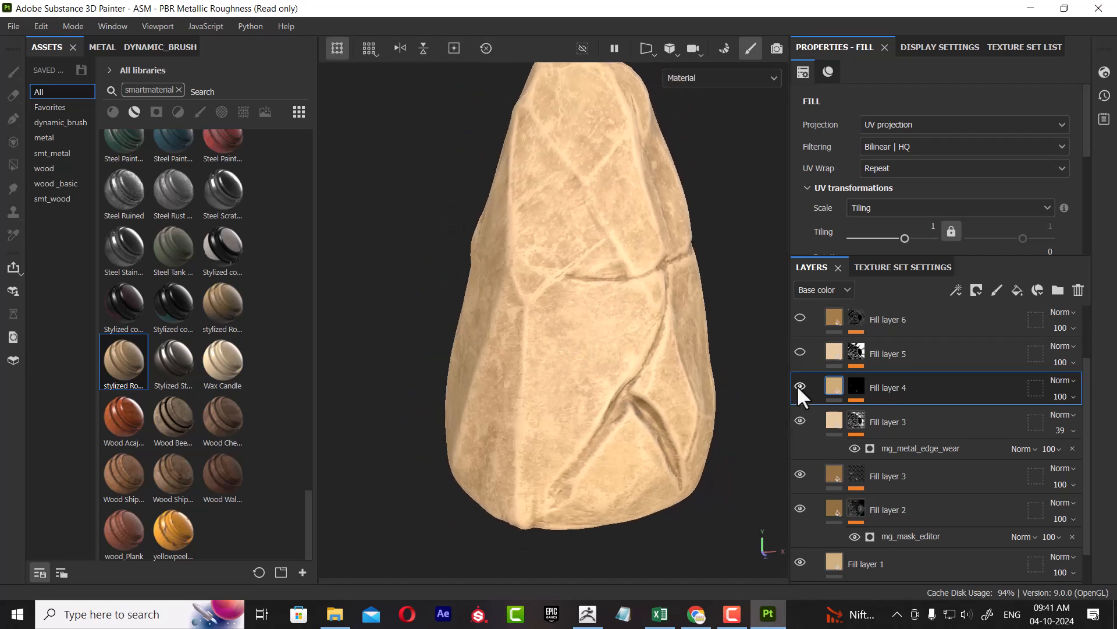
left_click(801, 385)
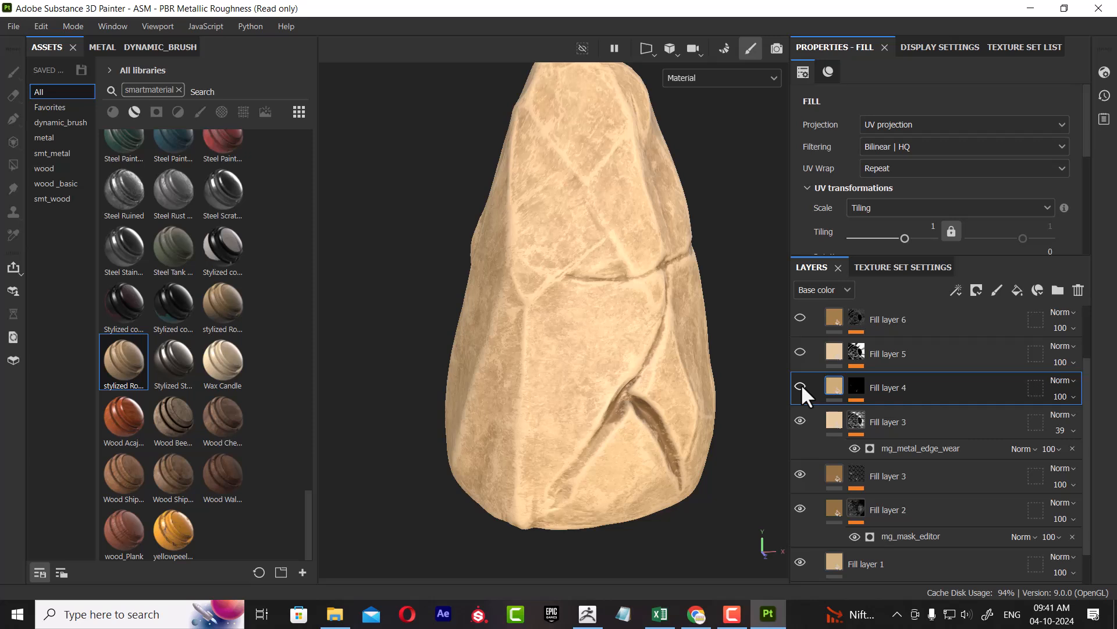
left_click(801, 385)
Open the mg_dirt generator on Fill layer 4's mask and raise Dirt Level to 0.39 and Dirt Contrast to 0.4.
left_click(856, 385)
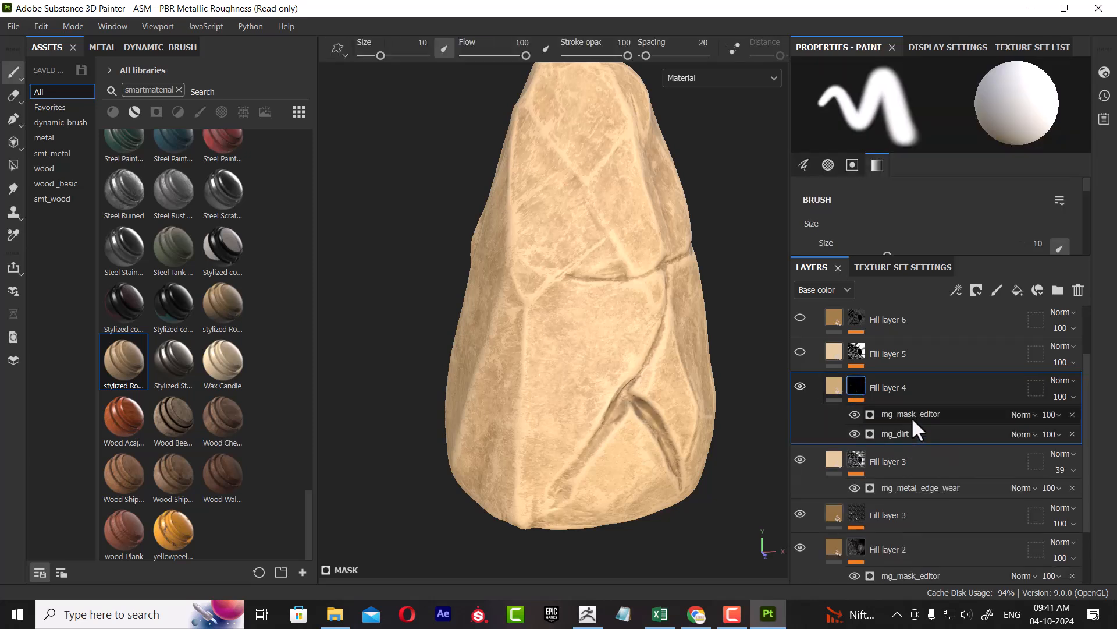
left_click(904, 431)
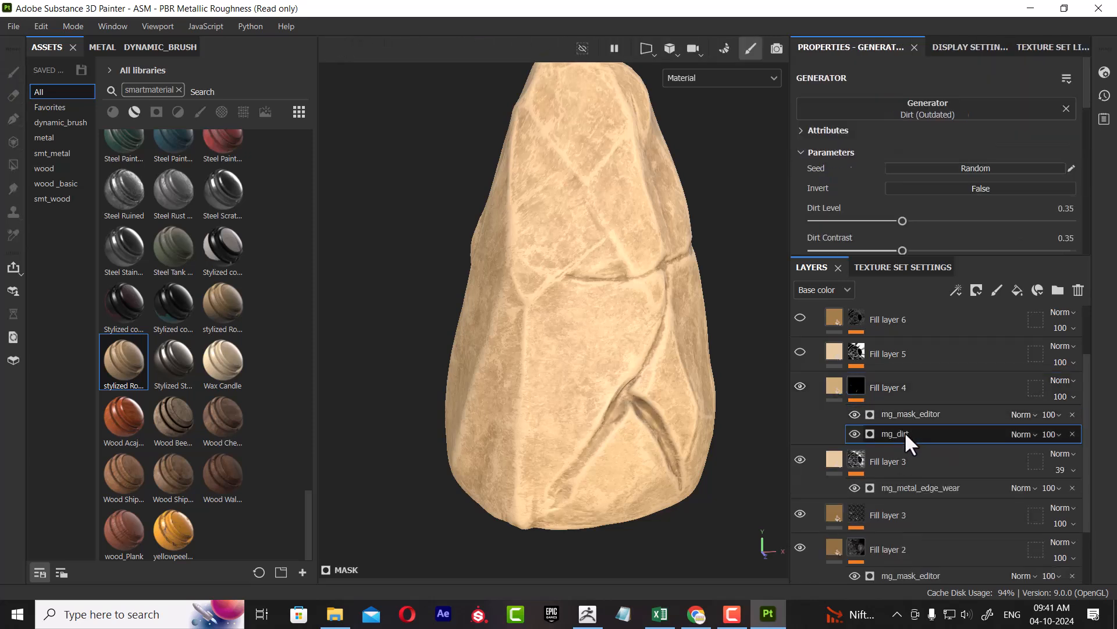
left_click_drag(906, 220, 917, 251)
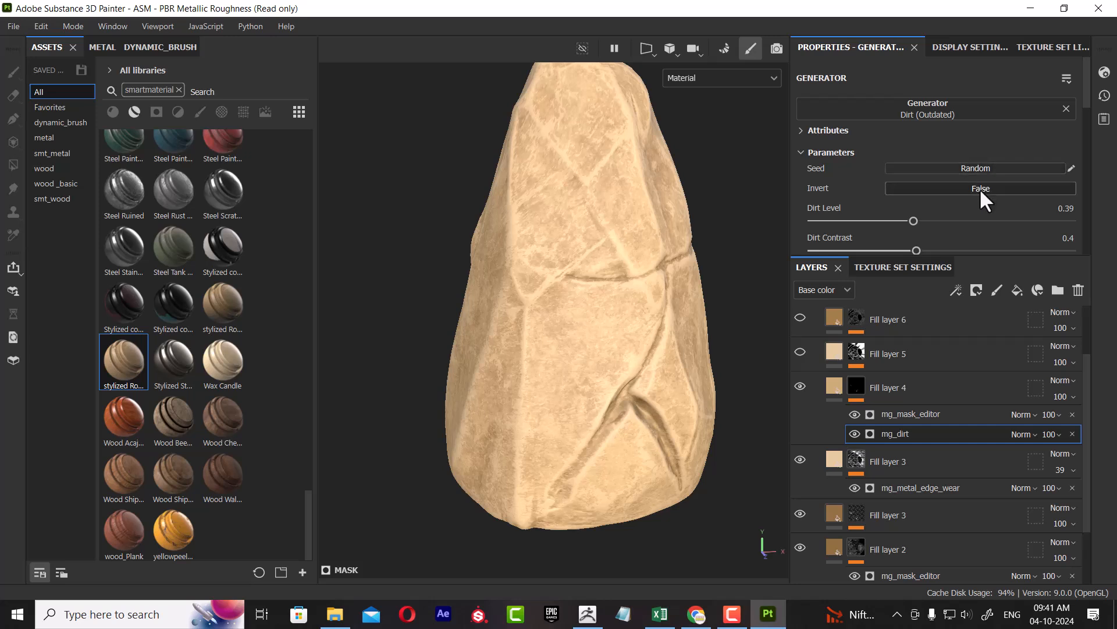
Open the mg_mask_editor generator on Fill layer 4's mask and try Global Invert on and off.
left_click(903, 415)
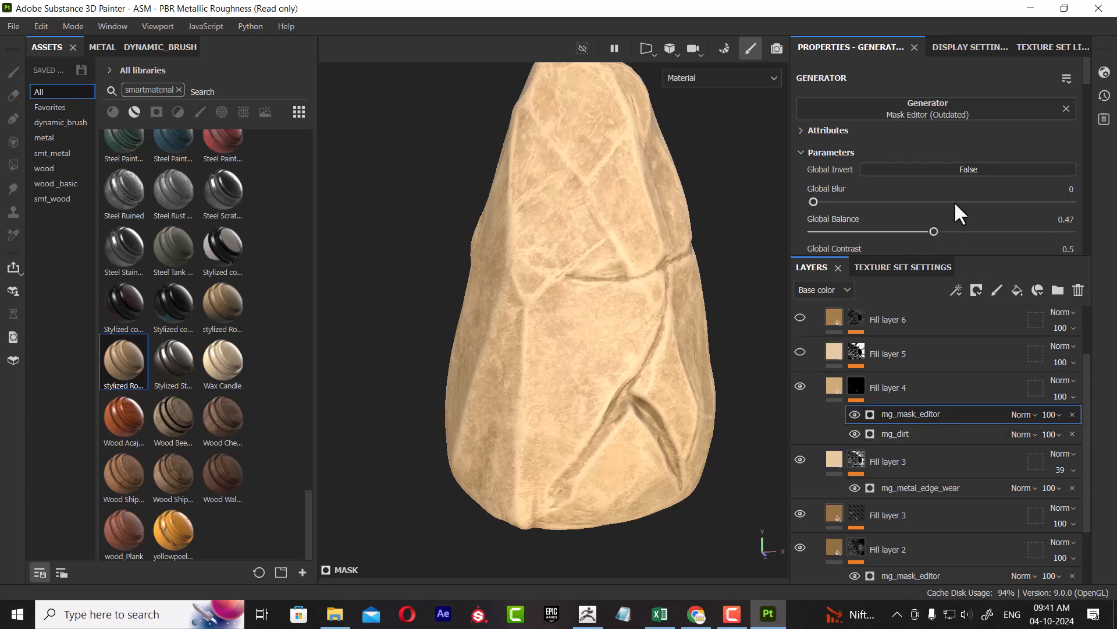
left_click(968, 168)
left_click(968, 168)
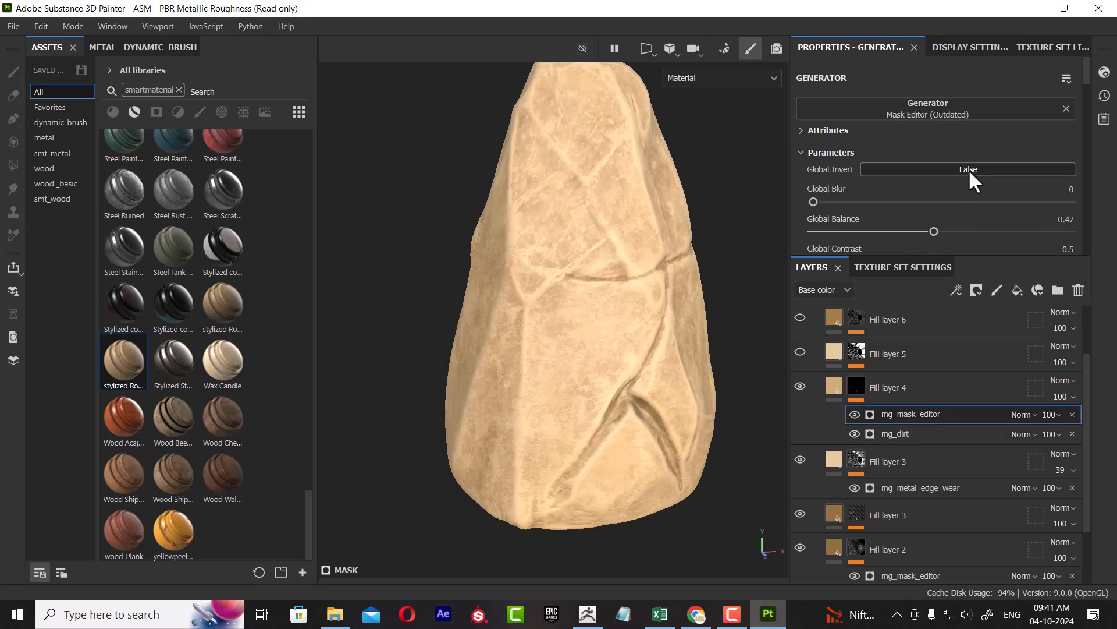
left_click(930, 386)
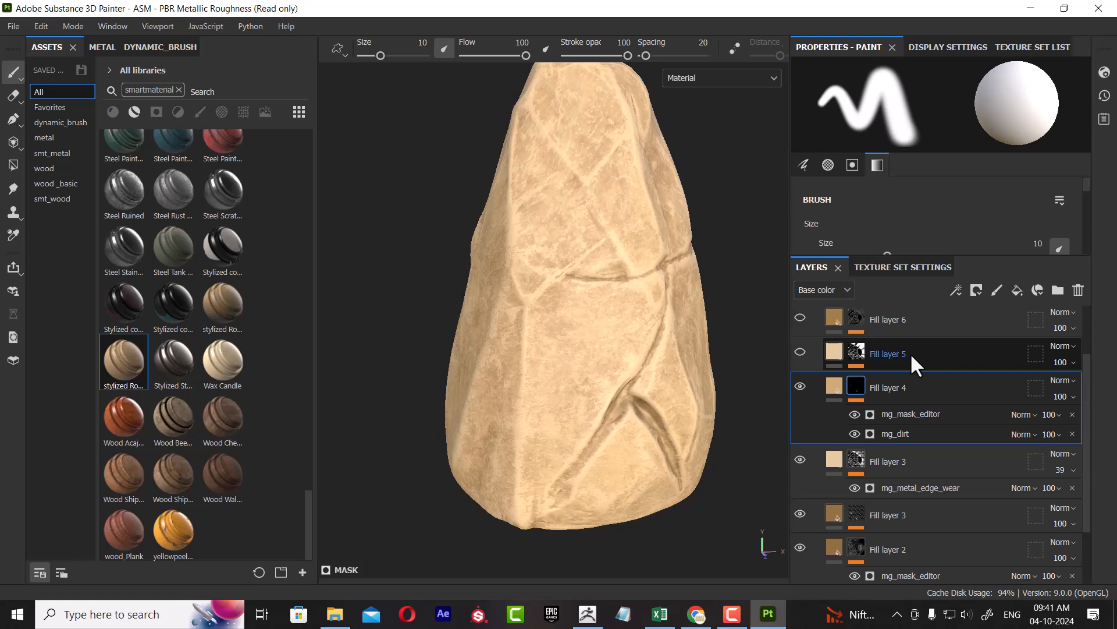
Select Fill layer 5, turn its visibility on and open the mg_metal_edge_wear generator on its mask.
left_click(910, 353)
left_click(798, 351)
left_click_drag(636, 400, 632, 372, "alt")
left_click(855, 349)
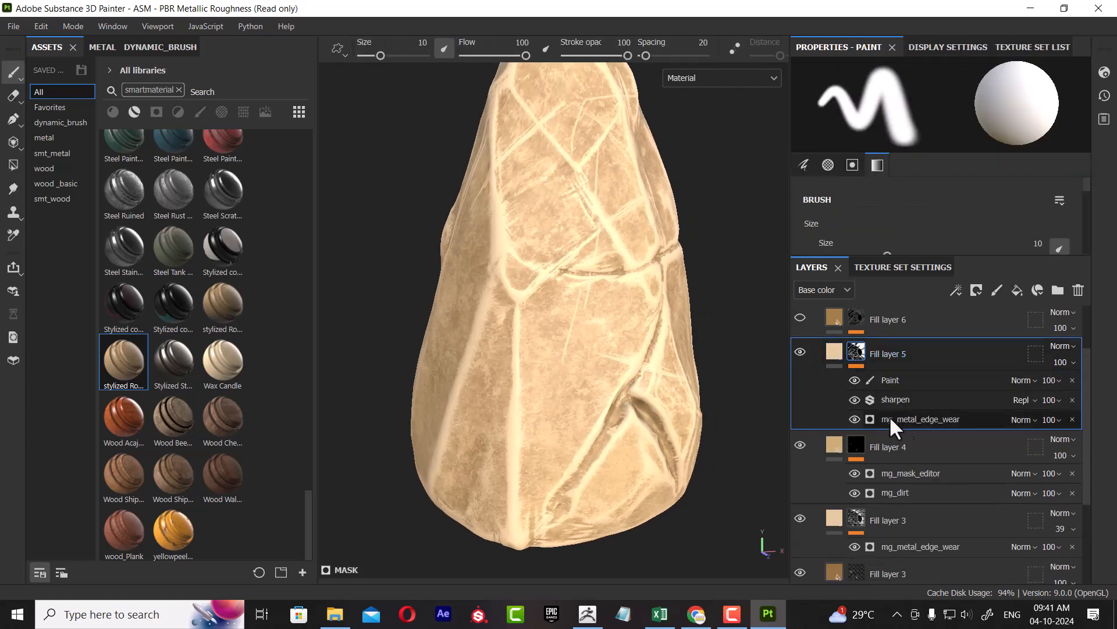
left_click(920, 417)
Toggle Fill layer 5's visibility and inspect its light edge highlights around the rock, leaving the layer on.
left_click(801, 347)
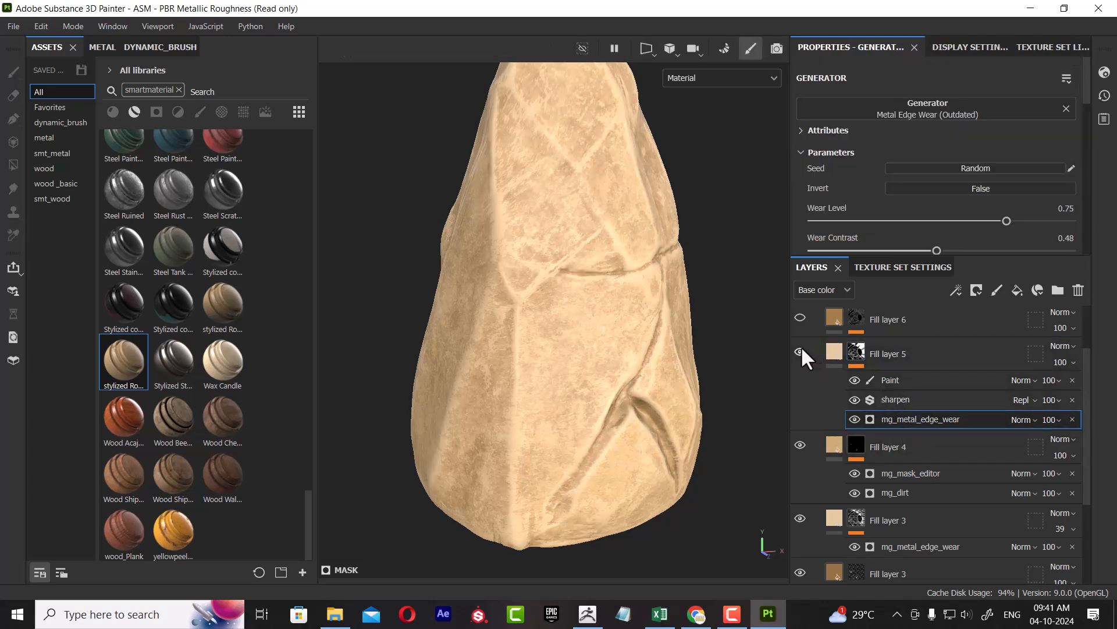
left_click(801, 348)
left_click(800, 349)
left_click_drag(741, 394, 680, 382, "alt")
right_click_drag(680, 382, 720, 446, "alt")
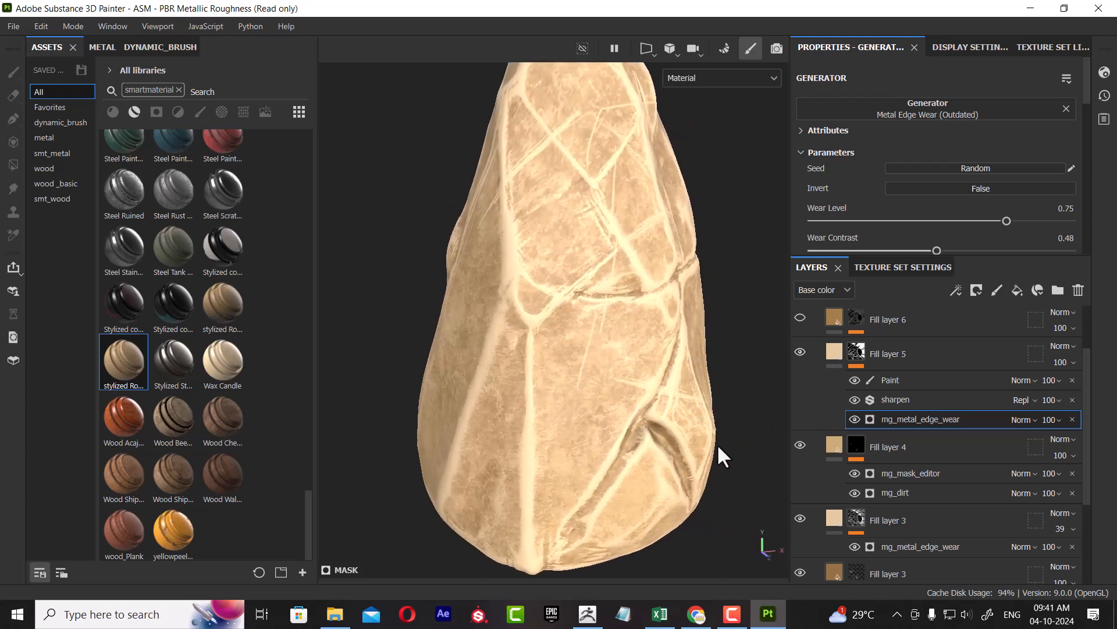
left_click_drag(653, 352, 636, 334, "alt")
right_click_drag(635, 337, 605, 331, "alt")
left_click_drag(508, 265, 651, 411, "alt")
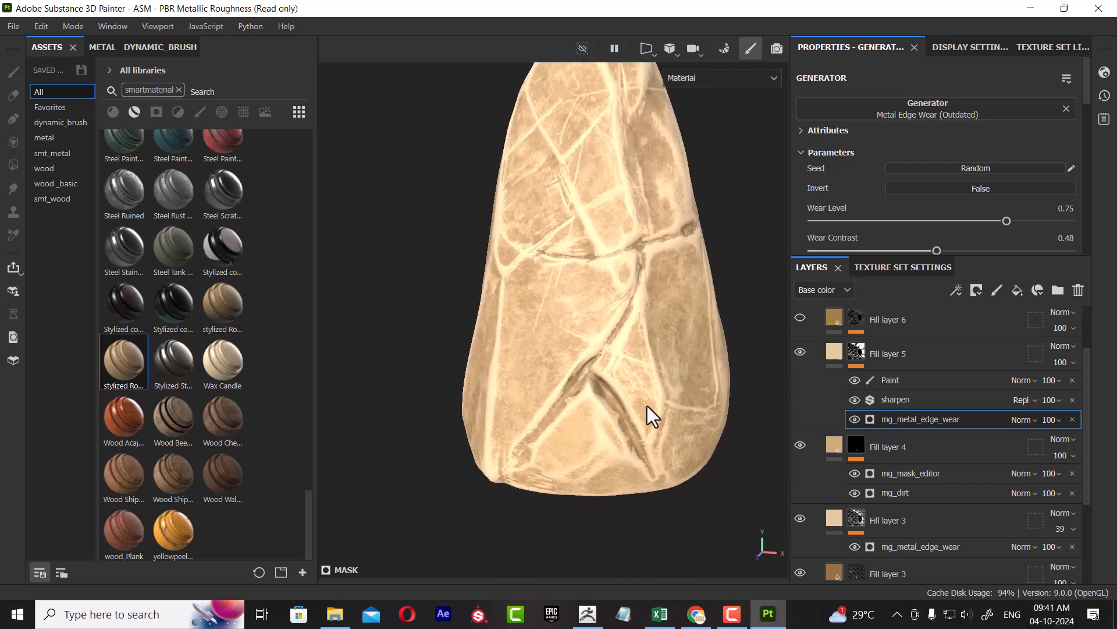
Look at the sharpen filter on Fill layer 5's mask and hide the mask's Paint effect.
left_click(900, 401)
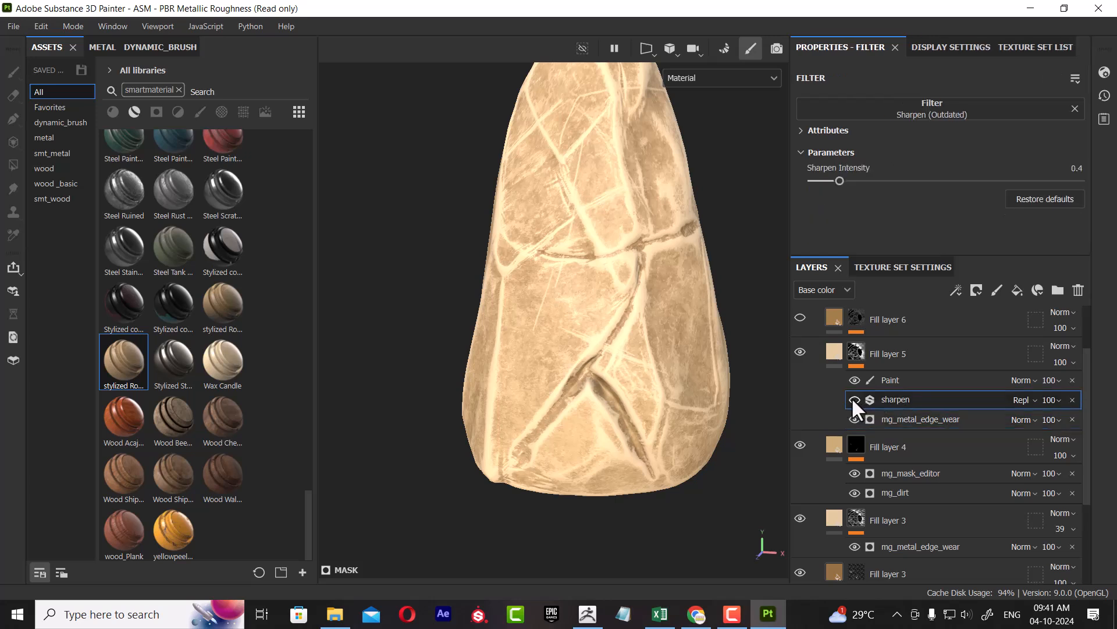
left_click(887, 380)
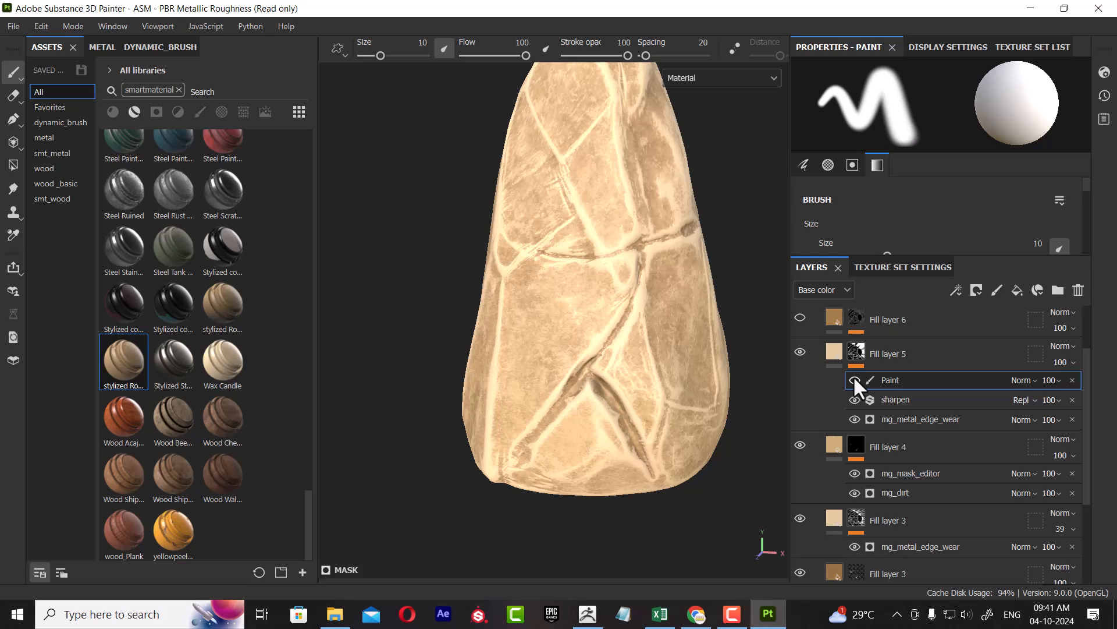
scroll(594, 465, "down", 2)
Bring up the Rock1.jpg reference image beside the viewport and orbit the rock to compare it with the picture.
left_click_drag(528, 401, 629, 458, "alt")
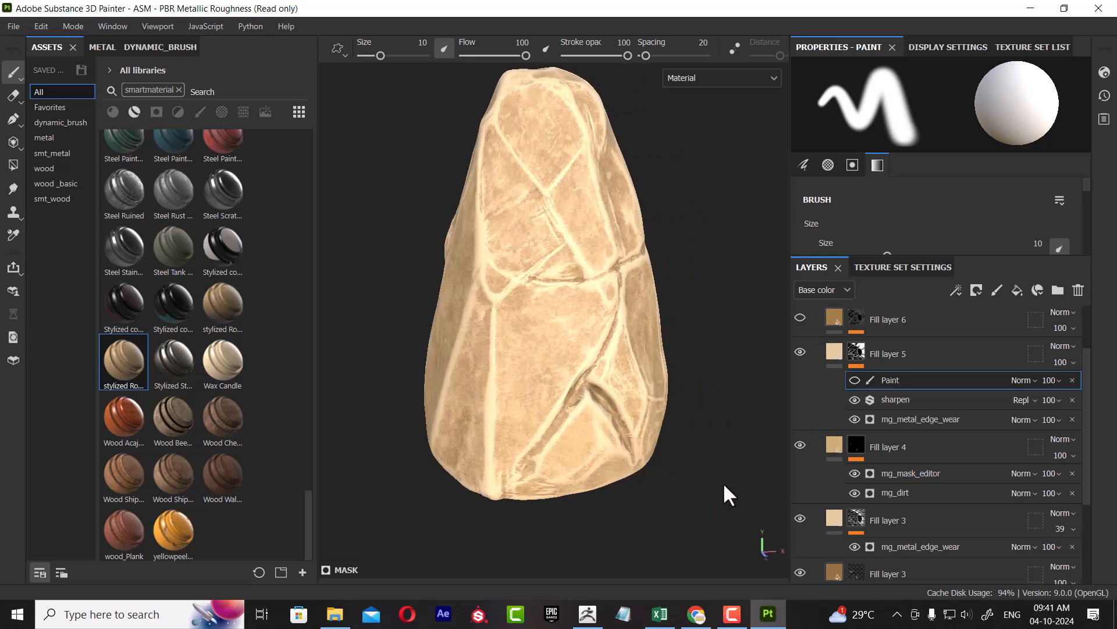
mouse_move(739, 616)
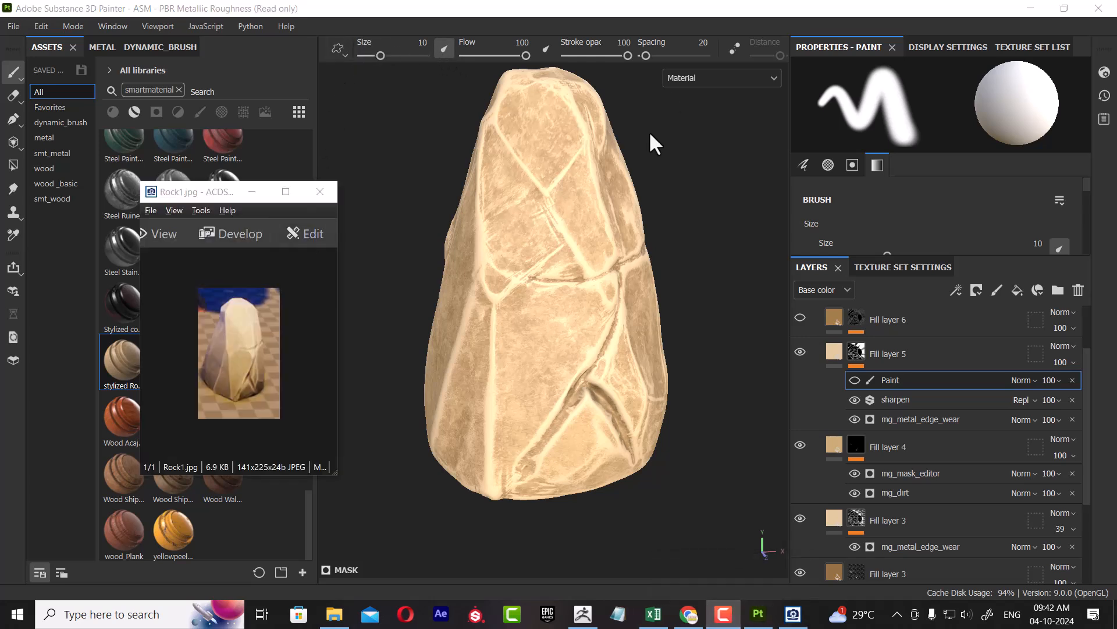
mouse_move(658, 399)
left_mouse_down("alt")
mouse_move(731, 374)
mouse_move(671, 382)
mouse_move(651, 430)
left_mouse_up("alt")
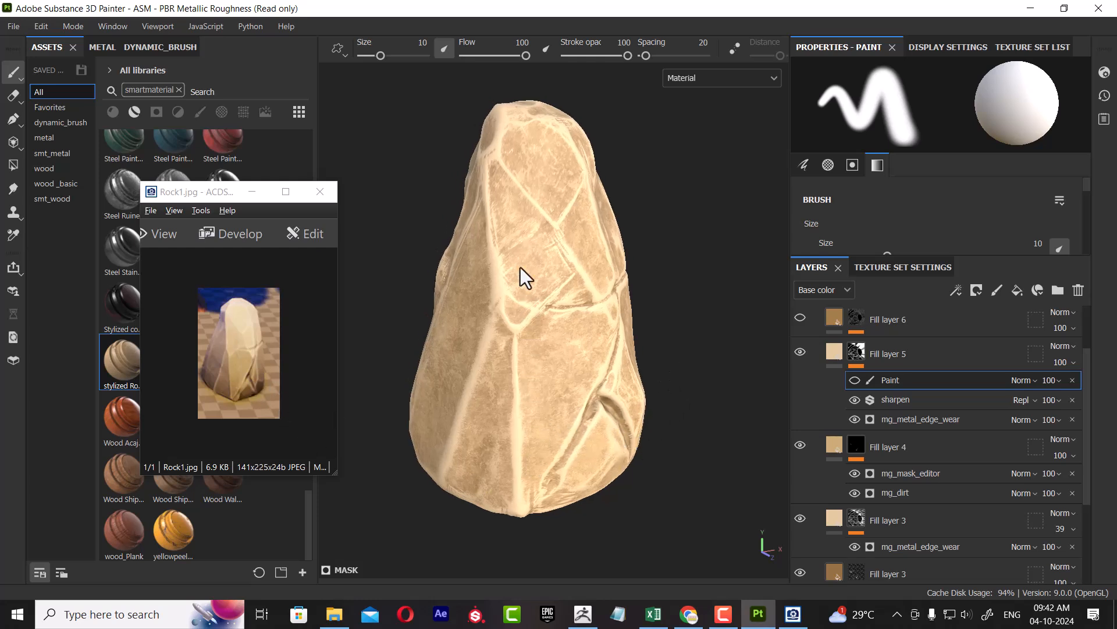
Toggle the visibility of Fill layer 4, the lower Fill layer 3 and Fill layer 2 to compare them with the reference, leaving all on.
left_click(916, 442)
left_click(801, 445)
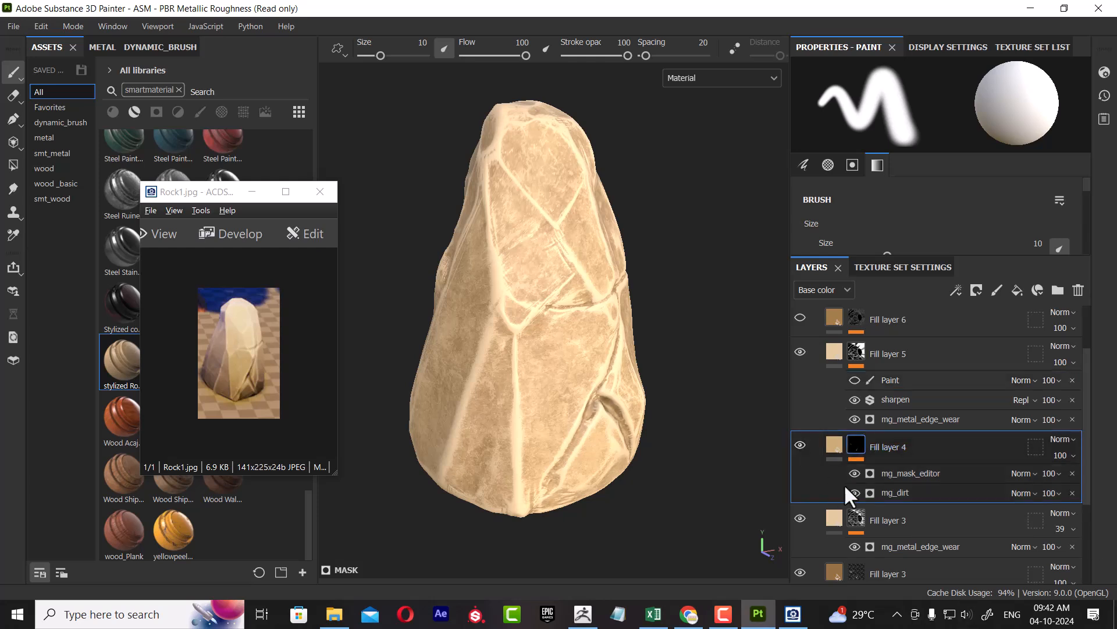
scroll(805, 518, "down", 3)
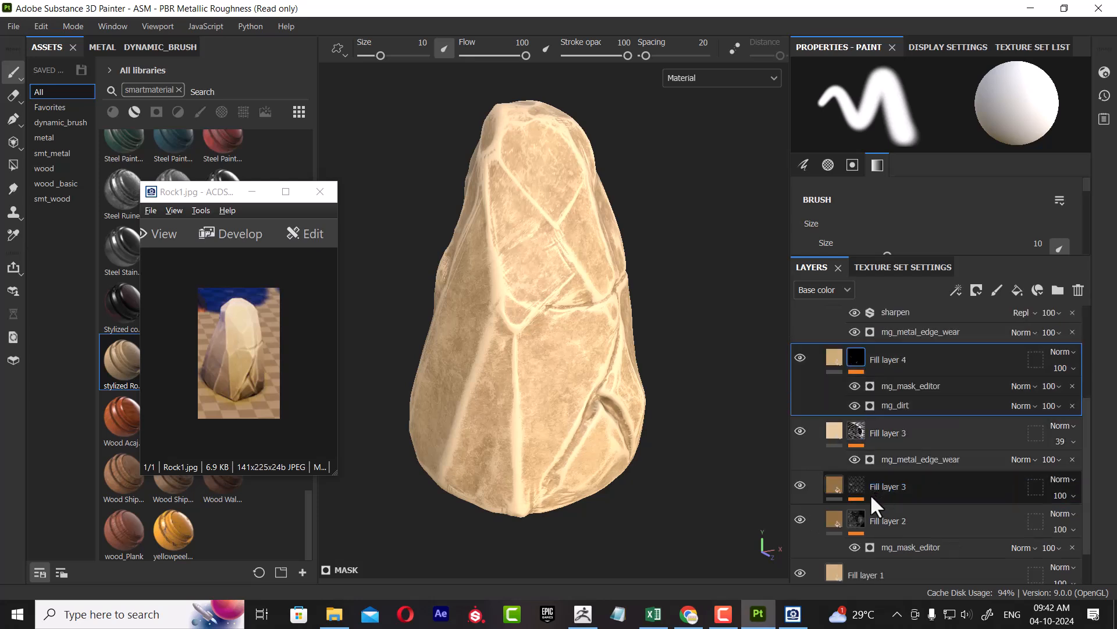
left_click(801, 484)
left_click(801, 483)
scroll(809, 495, "down", 2)
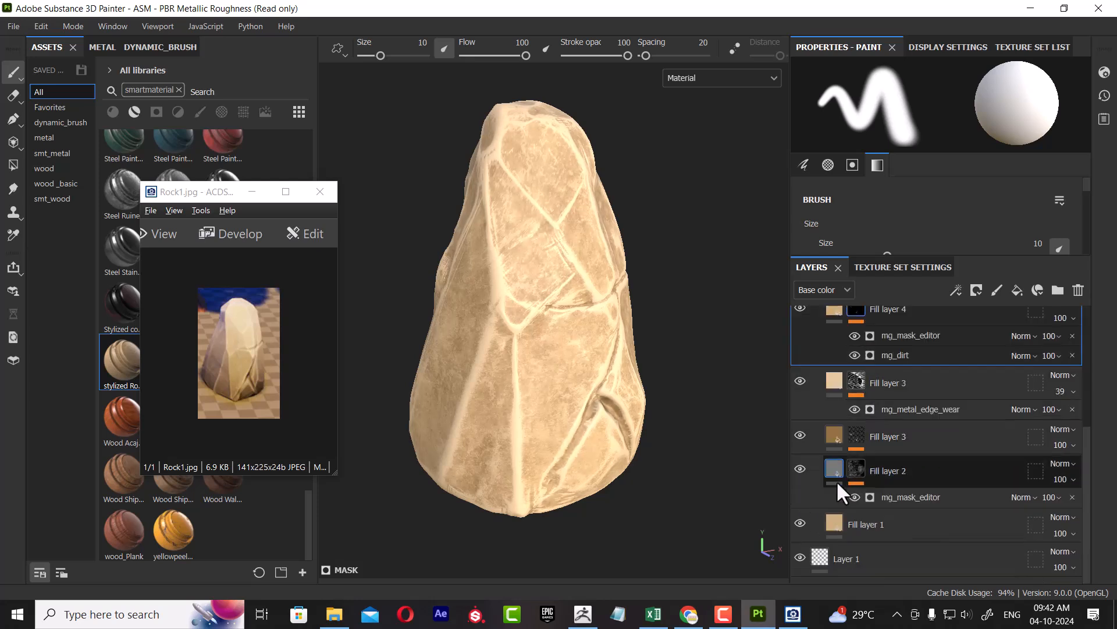
left_click(800, 469)
left_click(801, 438)
left_click(801, 438)
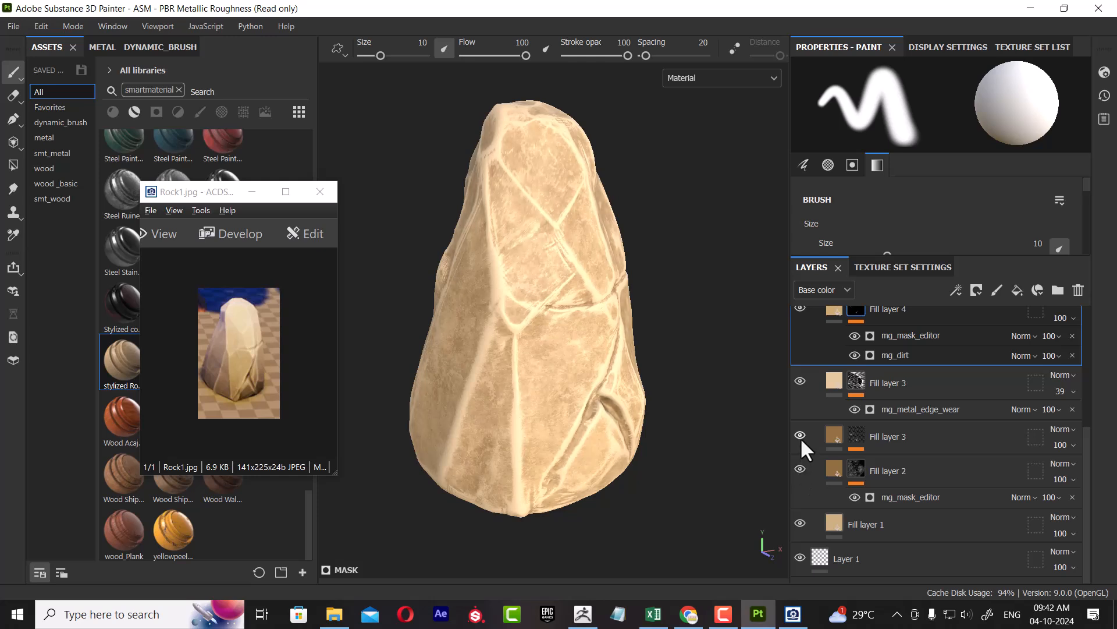
Toggle the visibility of the upper Fill layer 3, Fill layer 4 and Fill layer 5 to compare their effects, leaving them on.
scroll(927, 420, "up", 2)
left_click(811, 473)
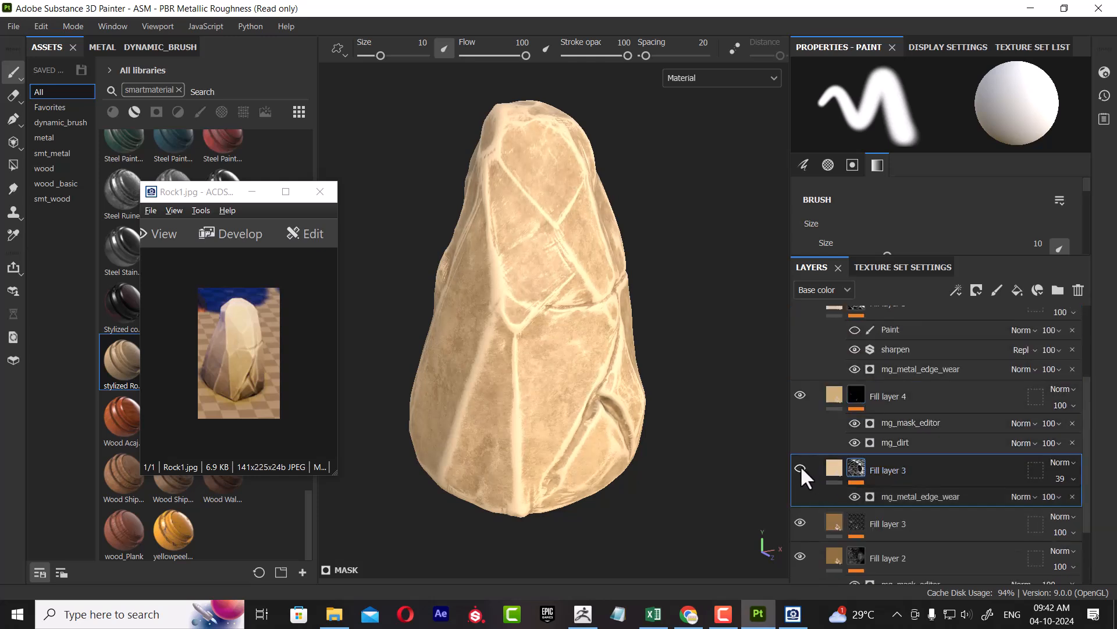
left_click(906, 394)
left_click(801, 390)
scroll(909, 422, "up", 2)
left_click(879, 387)
left_click(802, 386)
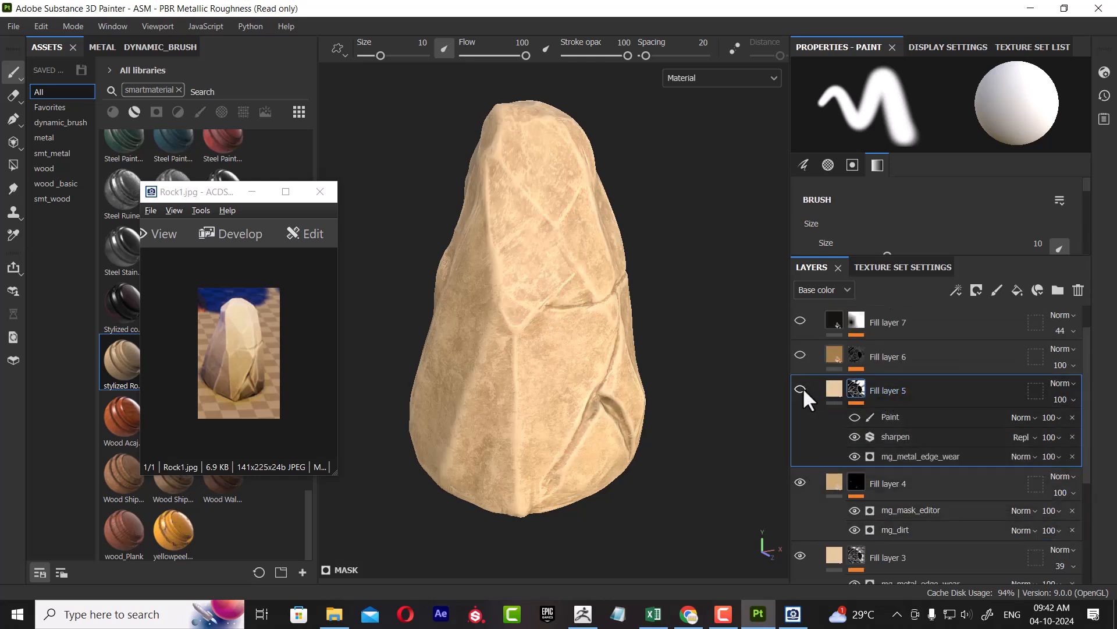
left_click(802, 386)
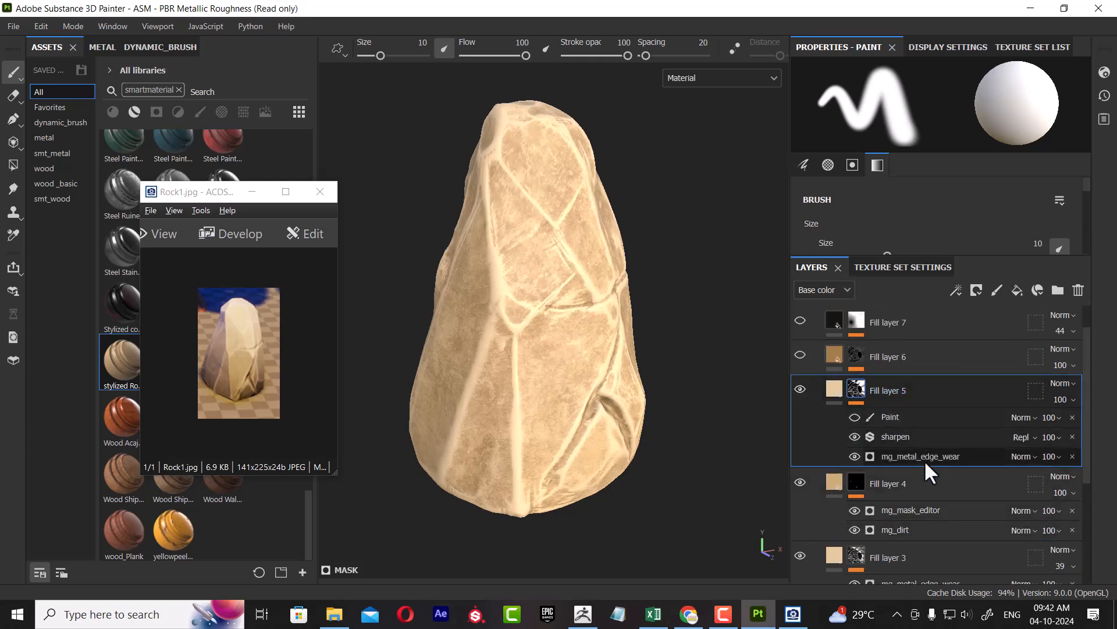
Lower Wear Level to 0.51 in Fill layer 5's mg_metal_edge_wear generator and toggle the layer's visibility to compare the softer edges.
left_click(924, 459)
left_click_drag(1003, 221, 942, 227)
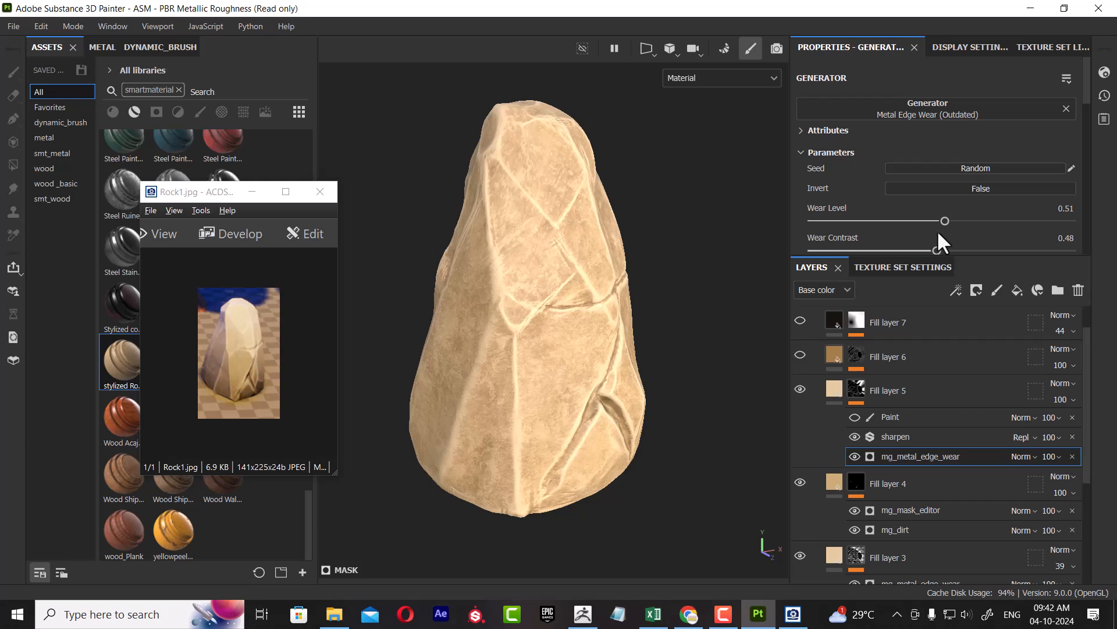
left_click(801, 390)
left_click(800, 390)
left_click(948, 387)
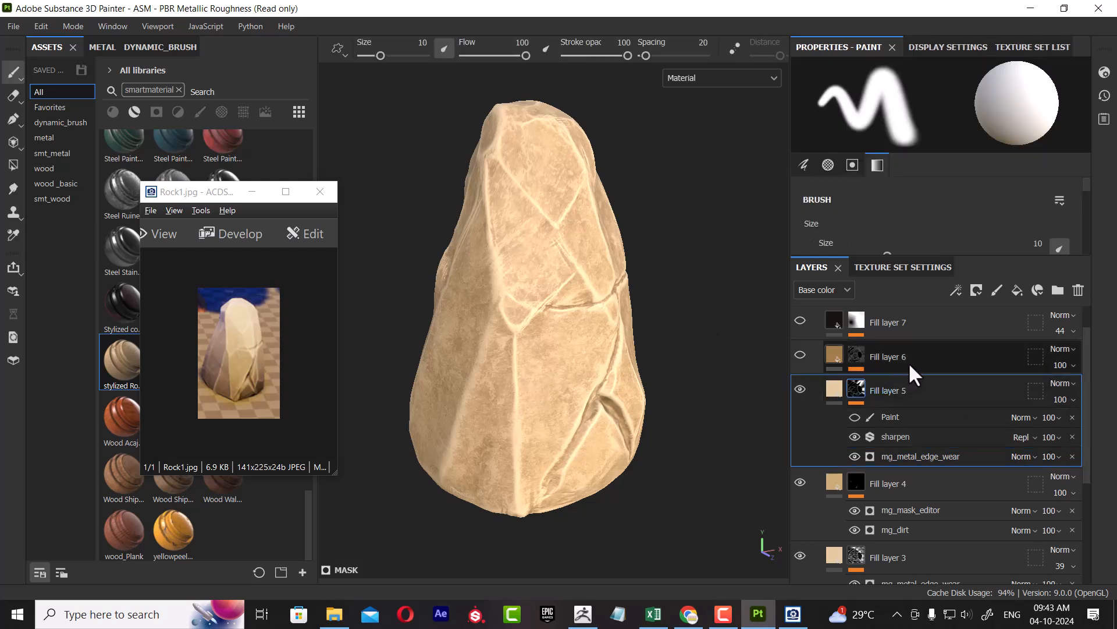
left_click(801, 389)
left_click(800, 388)
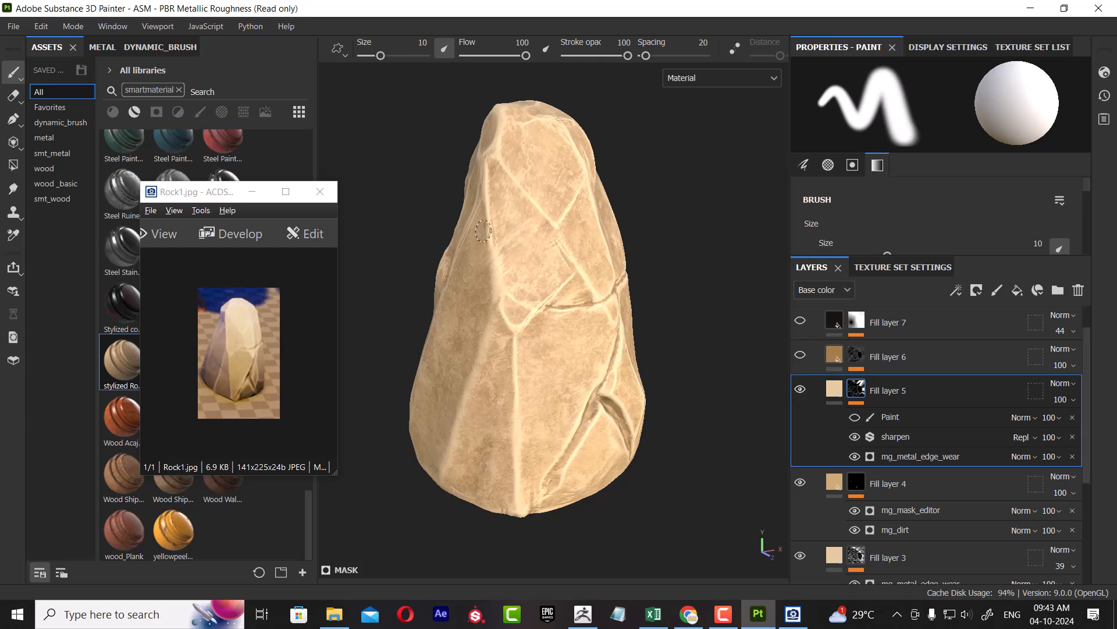
left_click(898, 419)
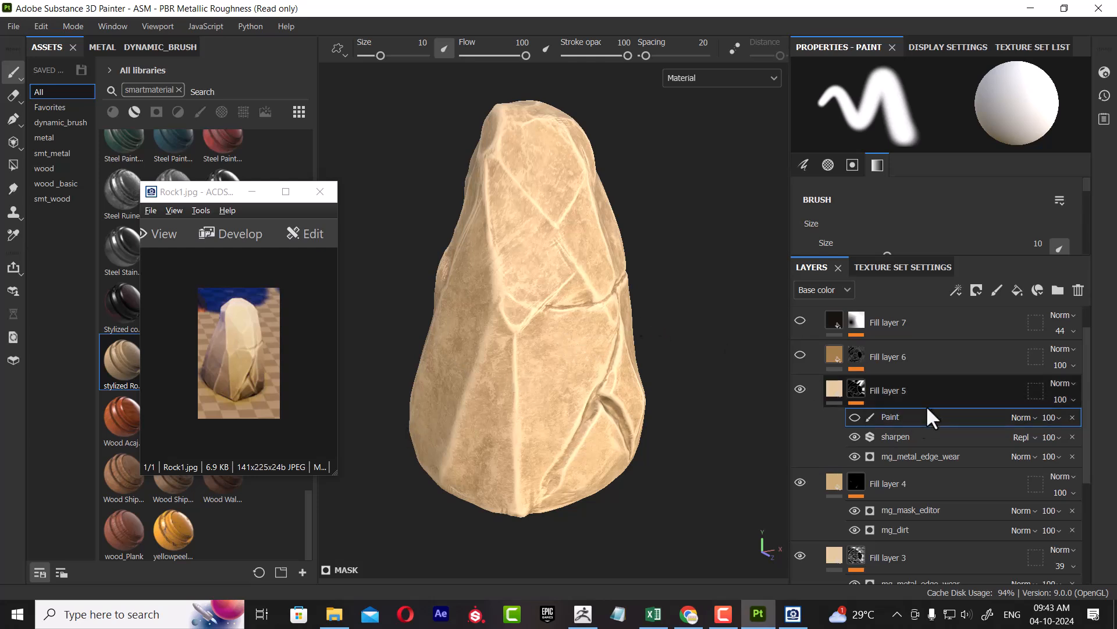
Select Fill layer 6, toggle its visibility to see its effect on the rock and leave it on.
left_click(897, 356)
left_click(800, 353)
left_click(799, 353)
left_click(800, 354)
right_click_drag(545, 409, 582, 507, "alt")
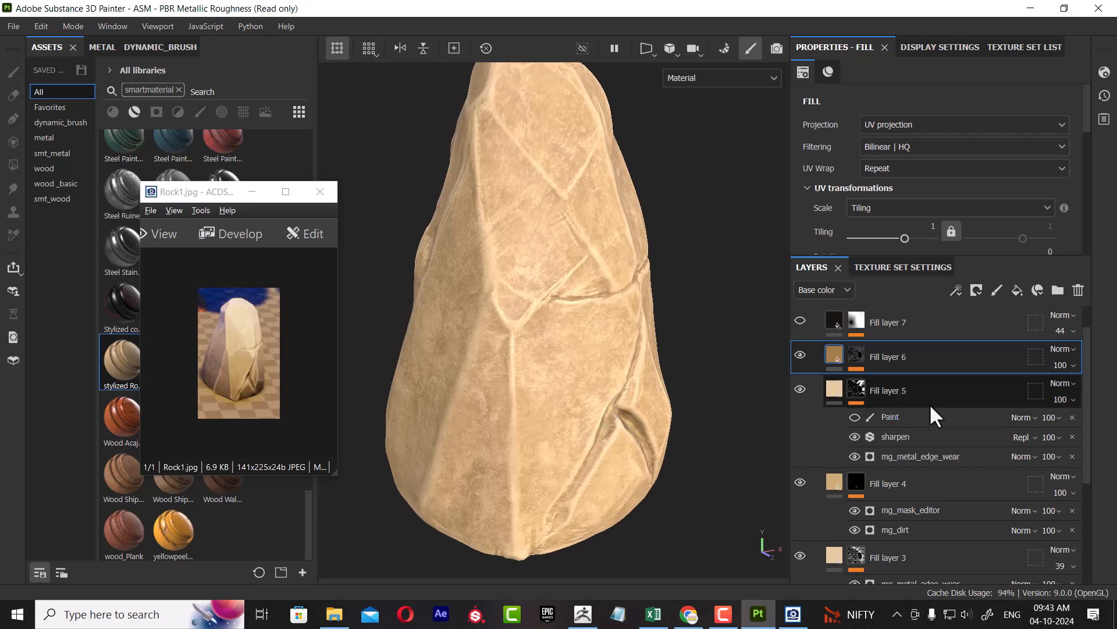
Open the mg_curvature generator on Fill layer 6's mask and toggle the layer's visibility to compare its effect.
left_click(859, 352)
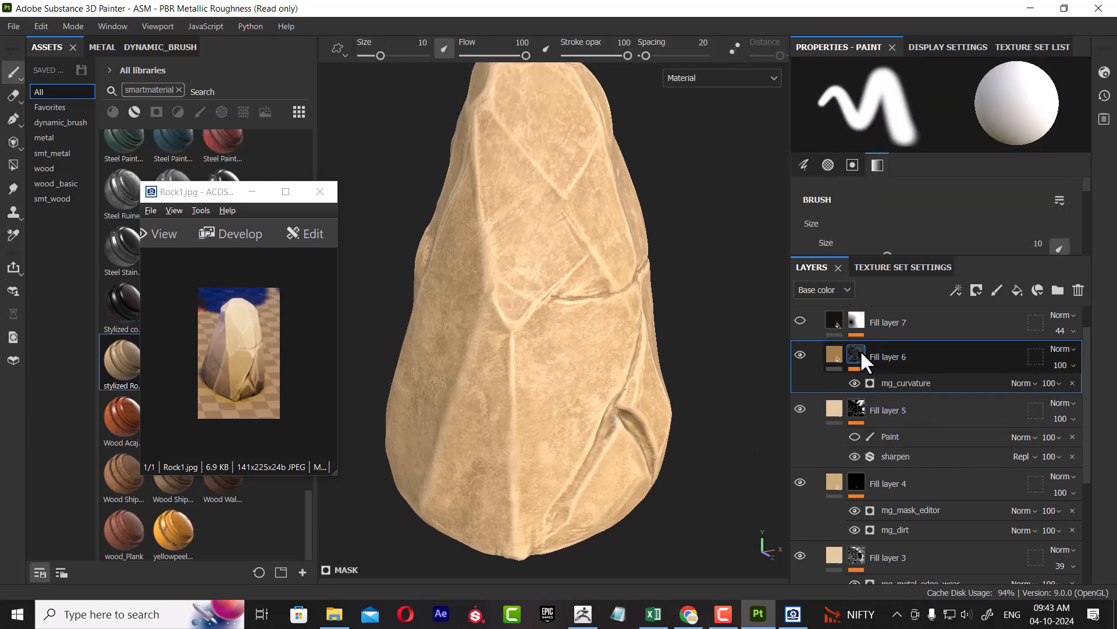
left_click(925, 388)
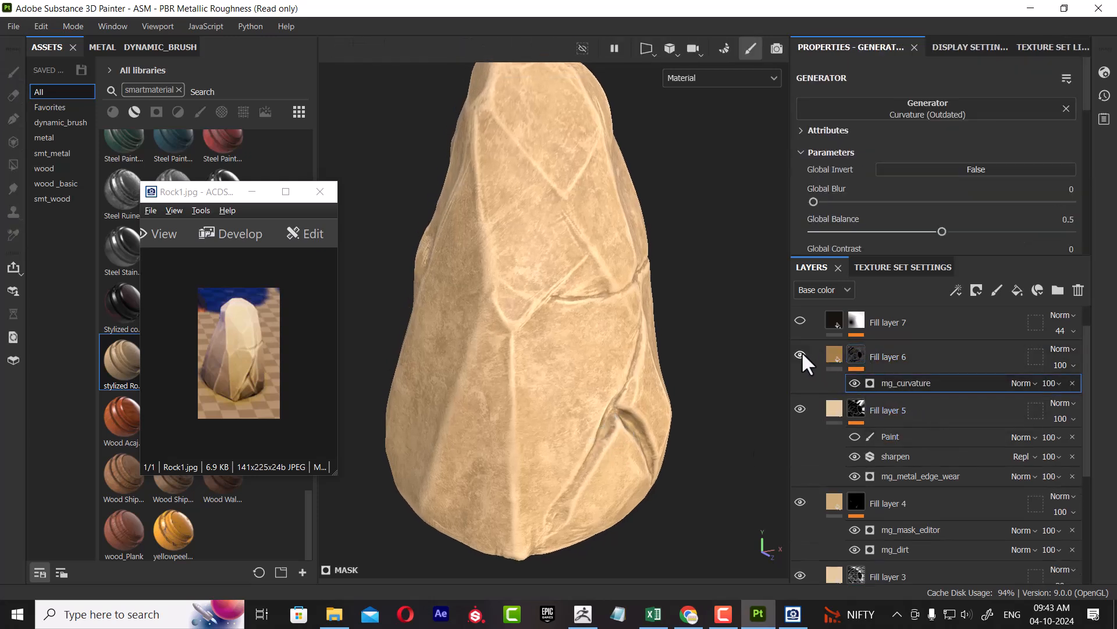
left_click(802, 353)
left_click(802, 353)
Select Fill layer 7 and turn its visibility on.
left_click(835, 327)
left_click(796, 318)
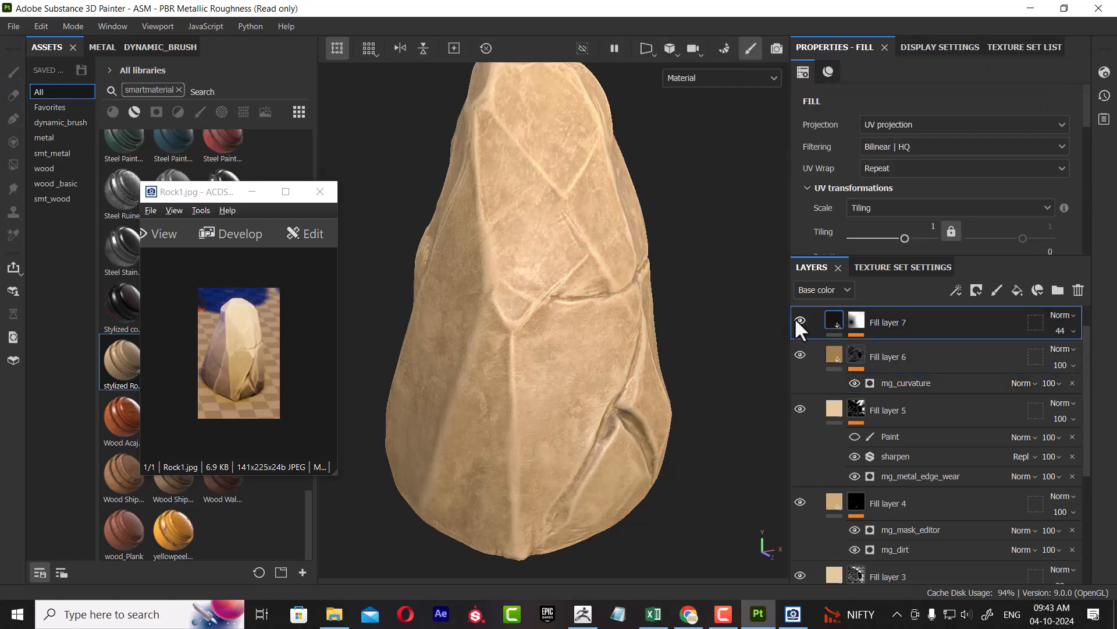
Open the 3d_linear_gradient generator on Fill layer 7's mask and raise the layer's opacity to 100.
left_click(855, 322)
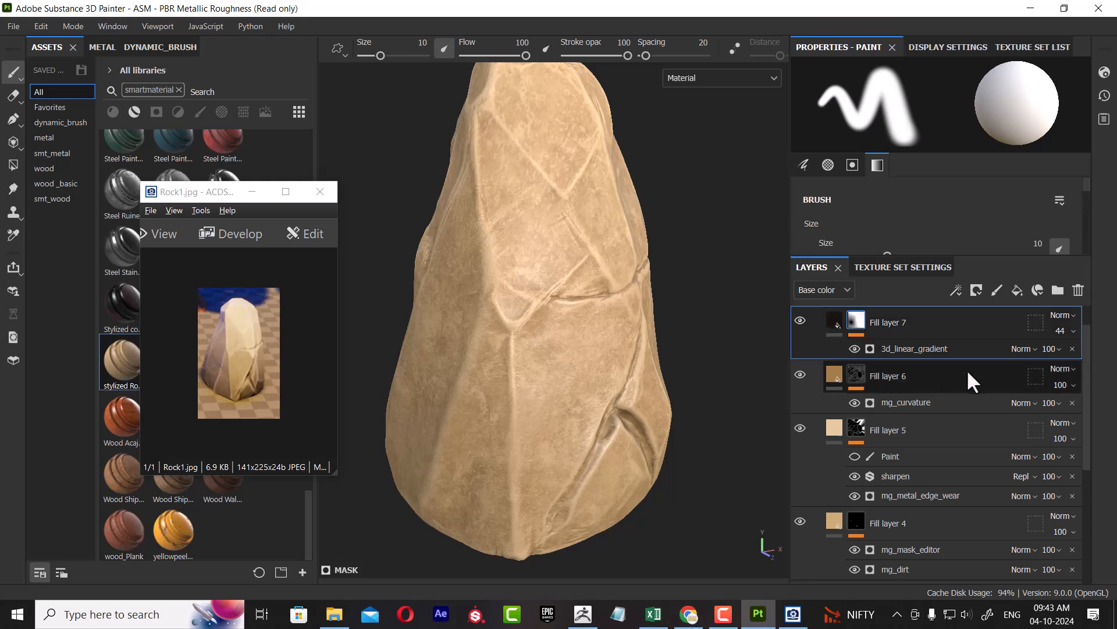
left_click(972, 347)
left_click(1070, 331)
left_click_drag(1081, 356, 1110, 356)
left_click_drag(735, 473, 599, 382, "alt")
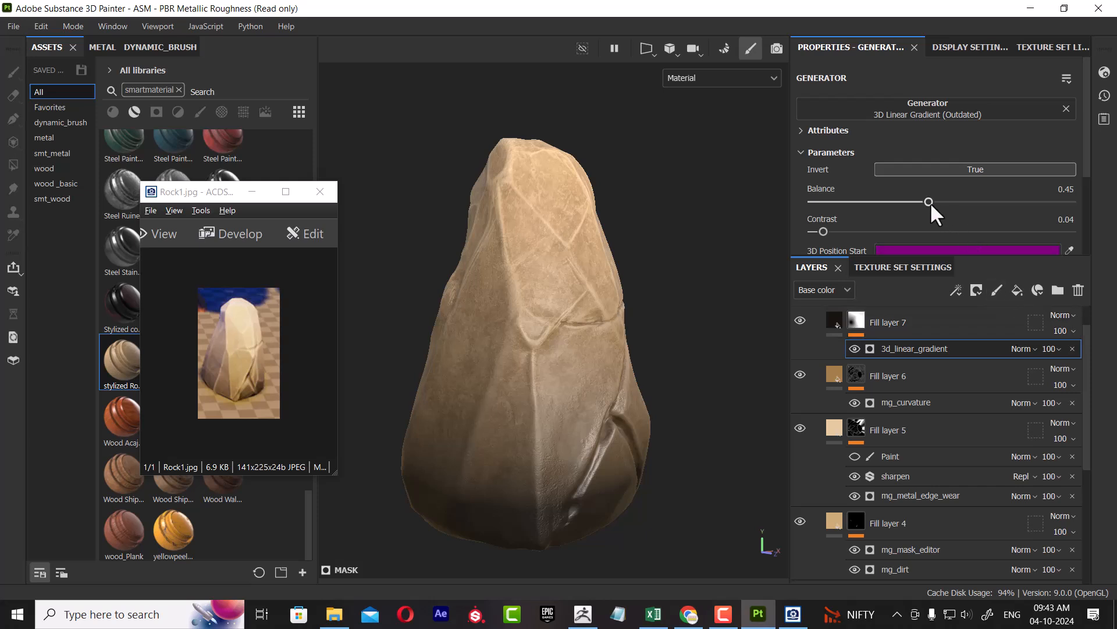
Set Balance to 0.5 in Fill layer 7's 3D Linear Gradient generator and check the darkened base of the rock.
left_click_drag(928, 201, 942, 201)
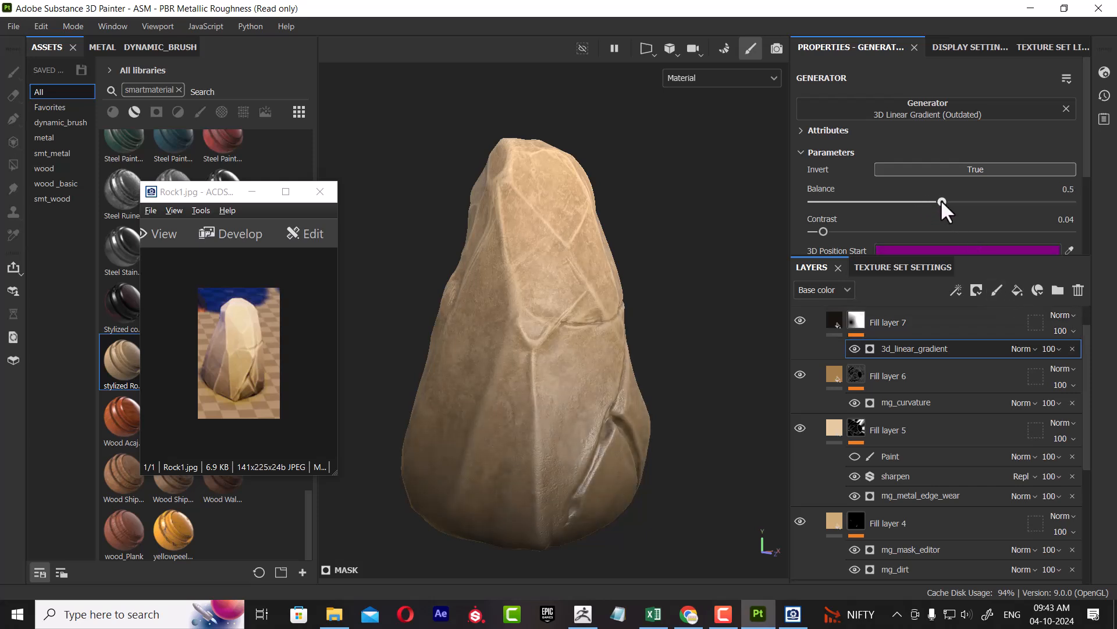
left_click_drag(626, 518, 631, 434, "alt")
right_click_drag(656, 440, 689, 459, "alt")
left_click_drag(690, 459, 687, 464, "alt")
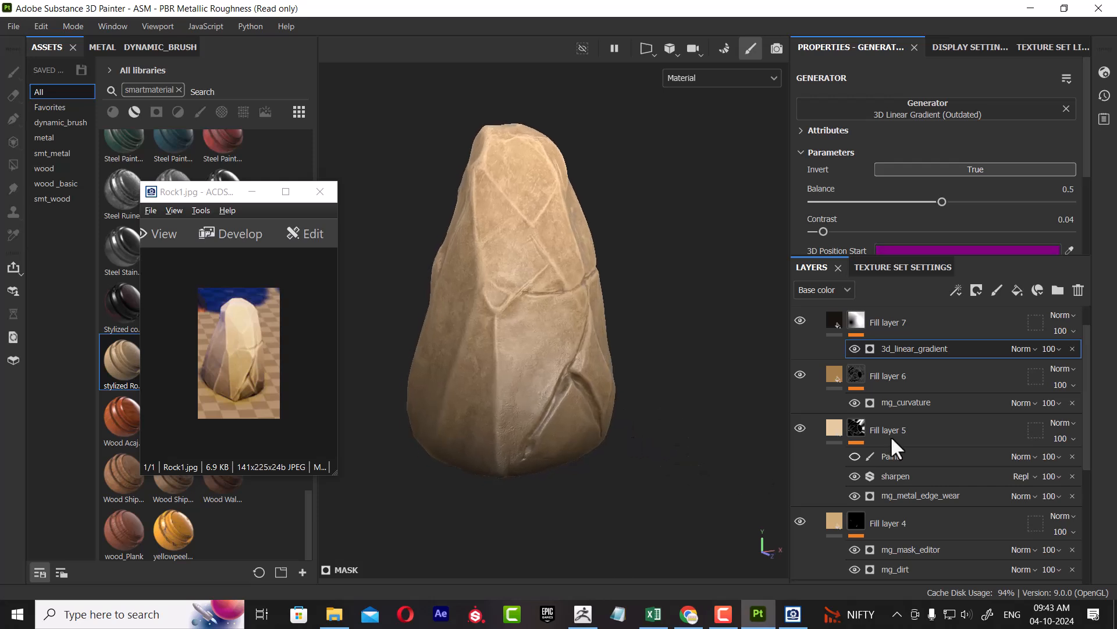
Toggle Fill layer 7's visibility to compare the gradient's effect, leave it on and show its mask's paint properties.
left_click(836, 316)
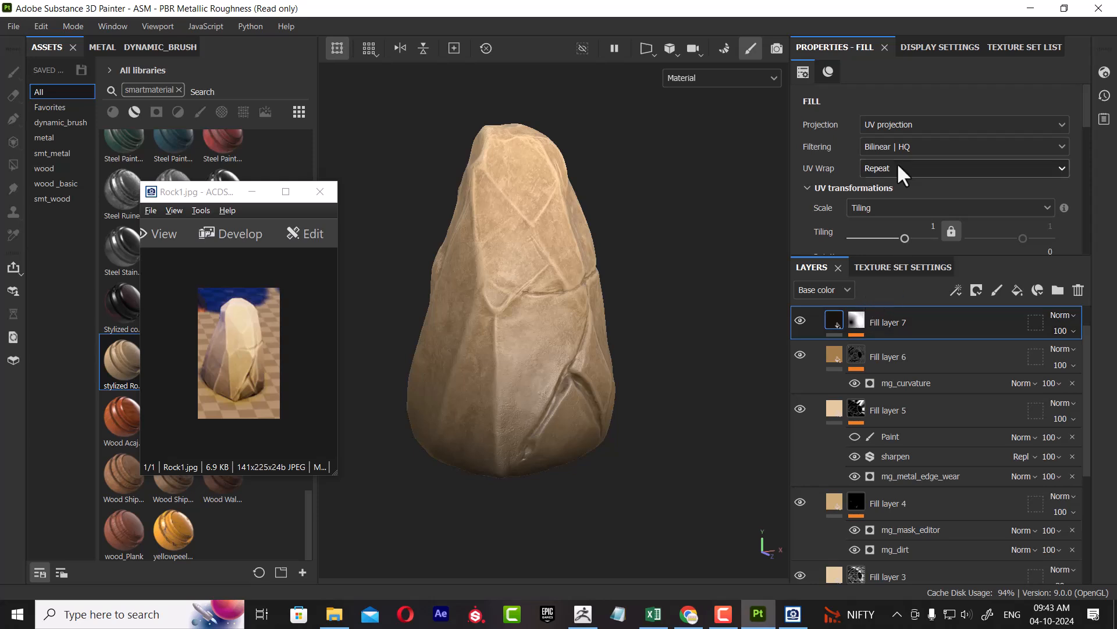
left_click(928, 46)
left_click(1018, 48)
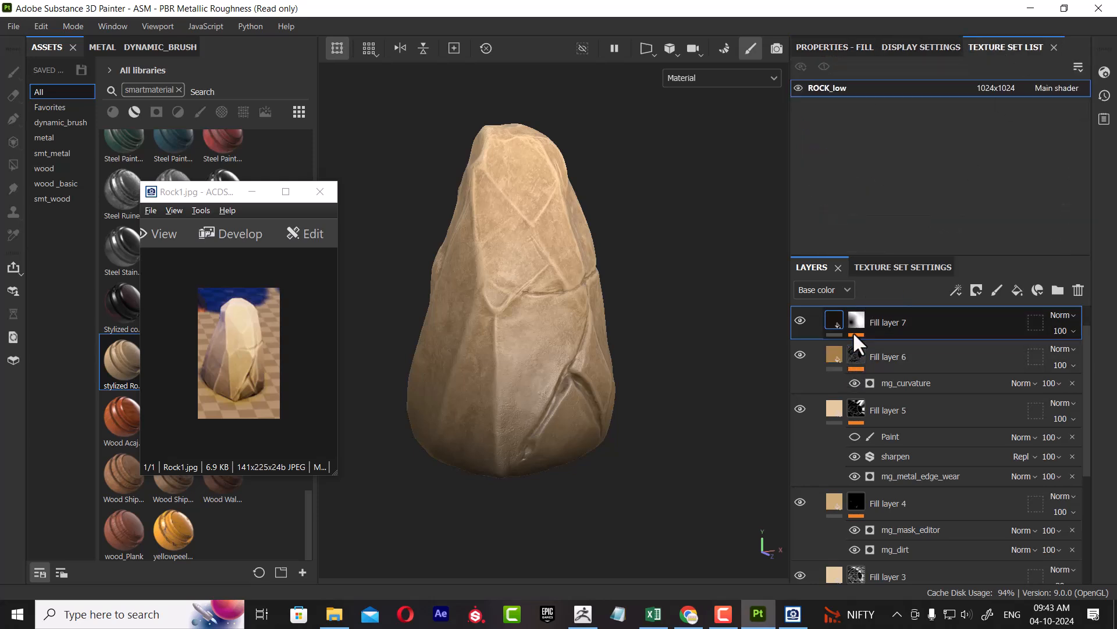
left_click(801, 320)
left_click(801, 320)
left_click(856, 320)
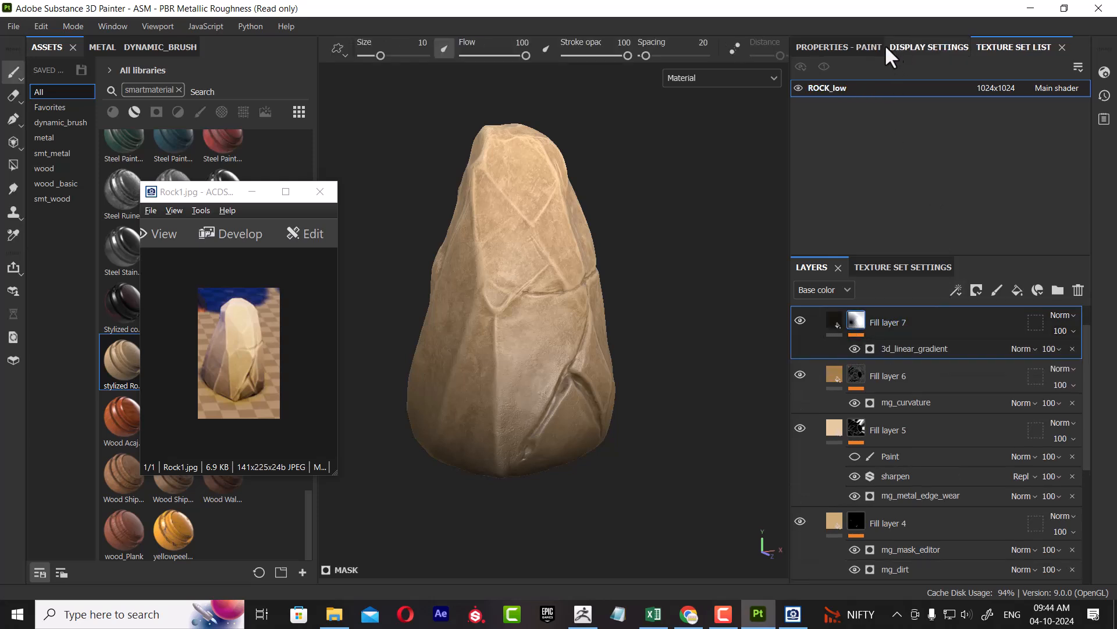
left_click(859, 47)
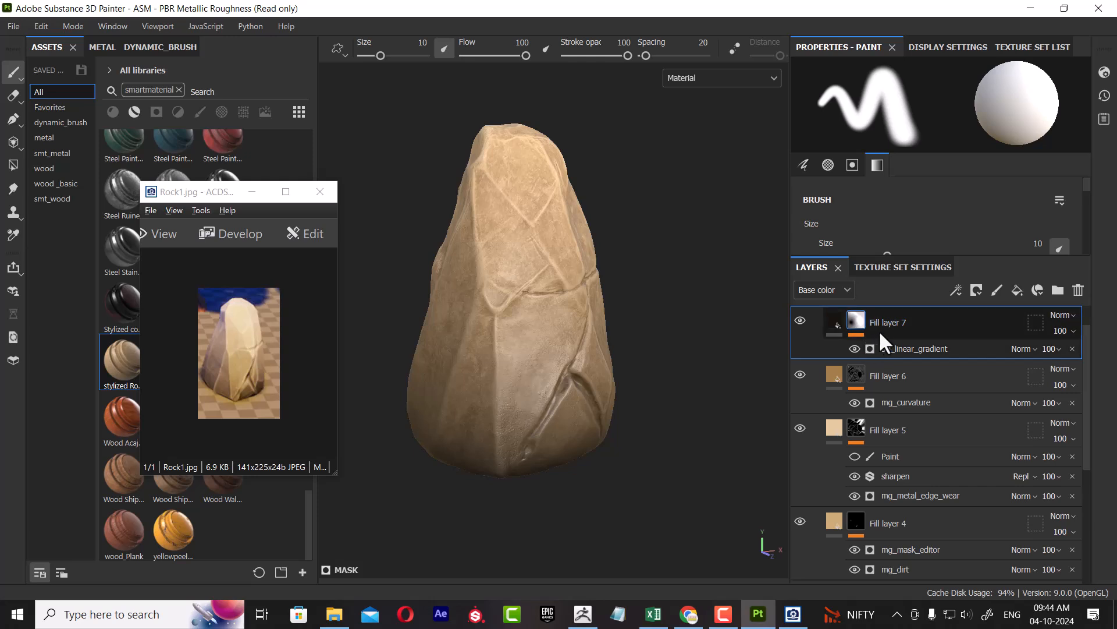
Turn off the height, rough, metal and nrm channels in Fill layer 7's material, leaving only color active.
left_click(832, 320)
scroll(829, 168, "down", 5)
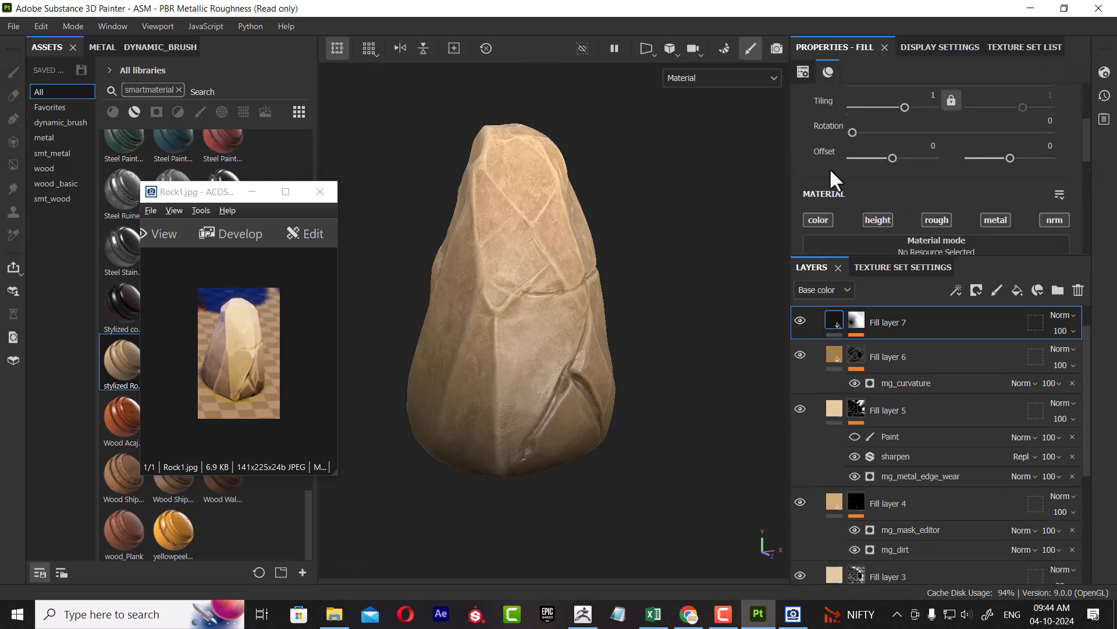
left_click(938, 175)
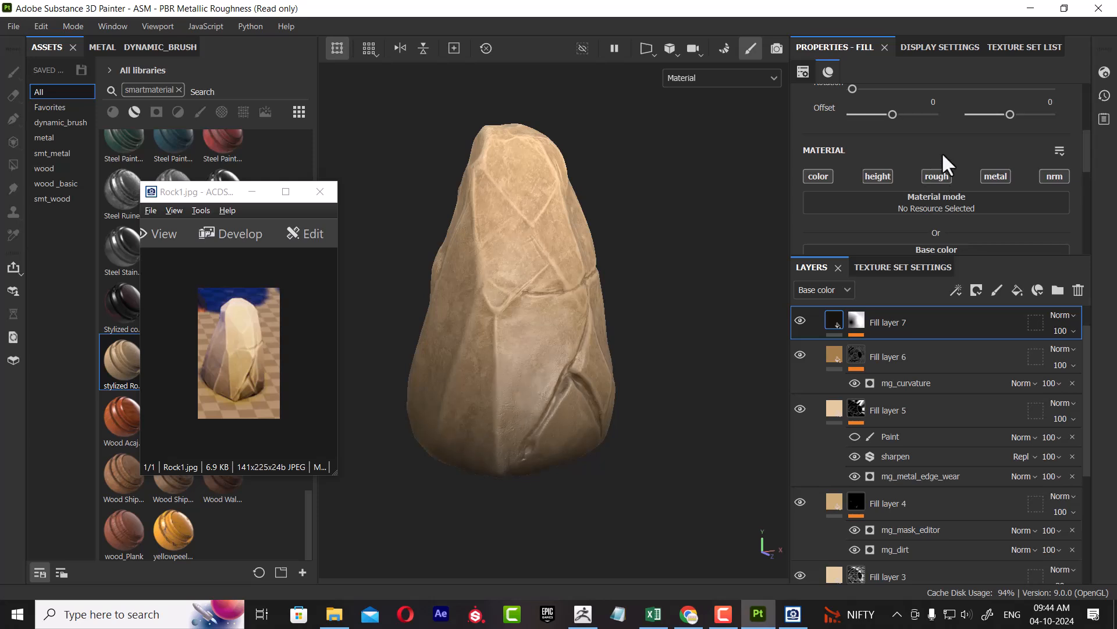
Inspect the rock's lower part up close and toggle Fill layer 7's visibility to compare its color-only effect.
left_click_drag(628, 387, 605, 389, "alt")
right_click_drag(635, 390, 663, 436, "alt")
left_click_drag(596, 397, 652, 326, "ctrl+alt")
right_click_drag(652, 326, 677, 381, "alt")
left_click_drag(677, 381, 691, 408, "ctrl+alt")
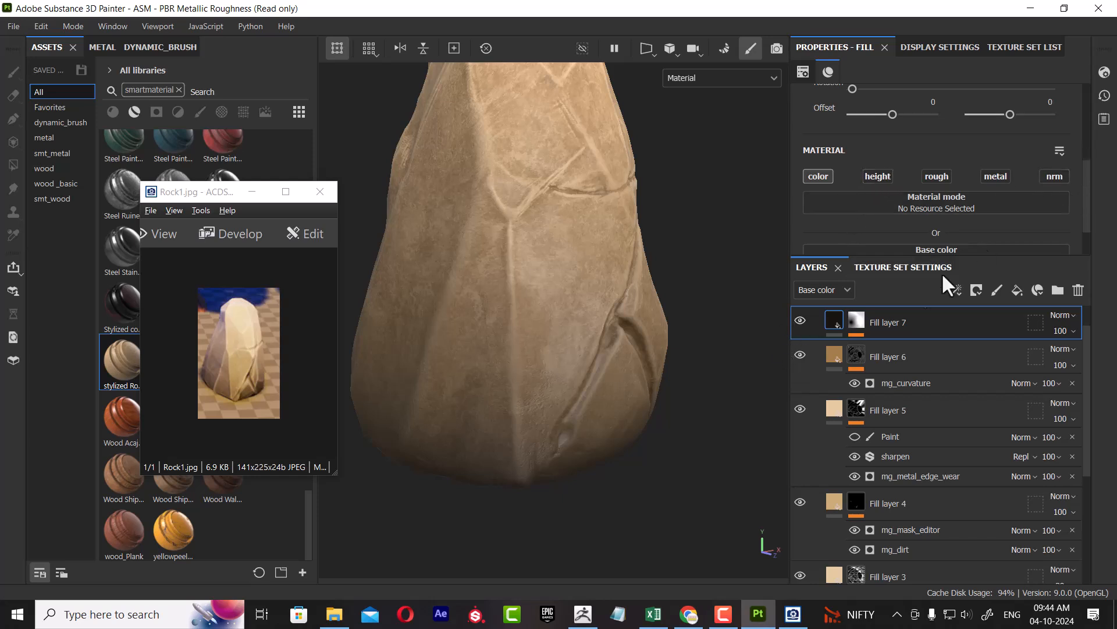
left_click(799, 319)
left_click(798, 318)
mouse_move(634, 337)
right_mouse_down("alt")
mouse_move(581, 300)
mouse_move(636, 297)
mouse_move(639, 353)
right_mouse_up("alt")
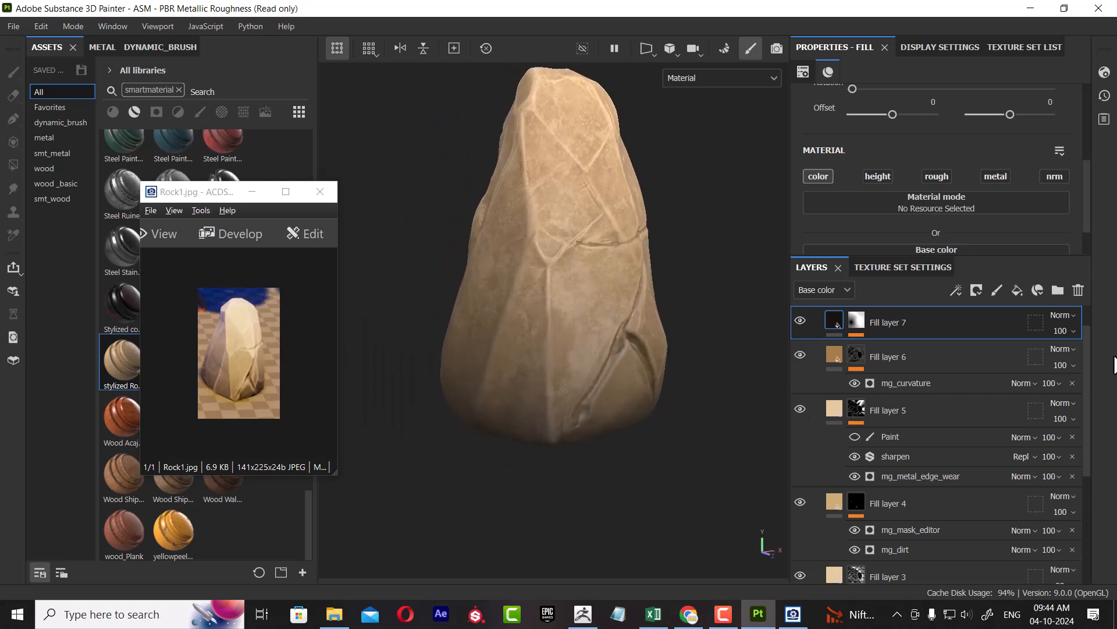
Lower Fill layer 7's opacity to 43, checking the gradient on the rock against the reference image.
left_click(1061, 331)
left_click_drag(1110, 356, 1071, 358)
right_click_drag(745, 444, 634, 347, "alt")
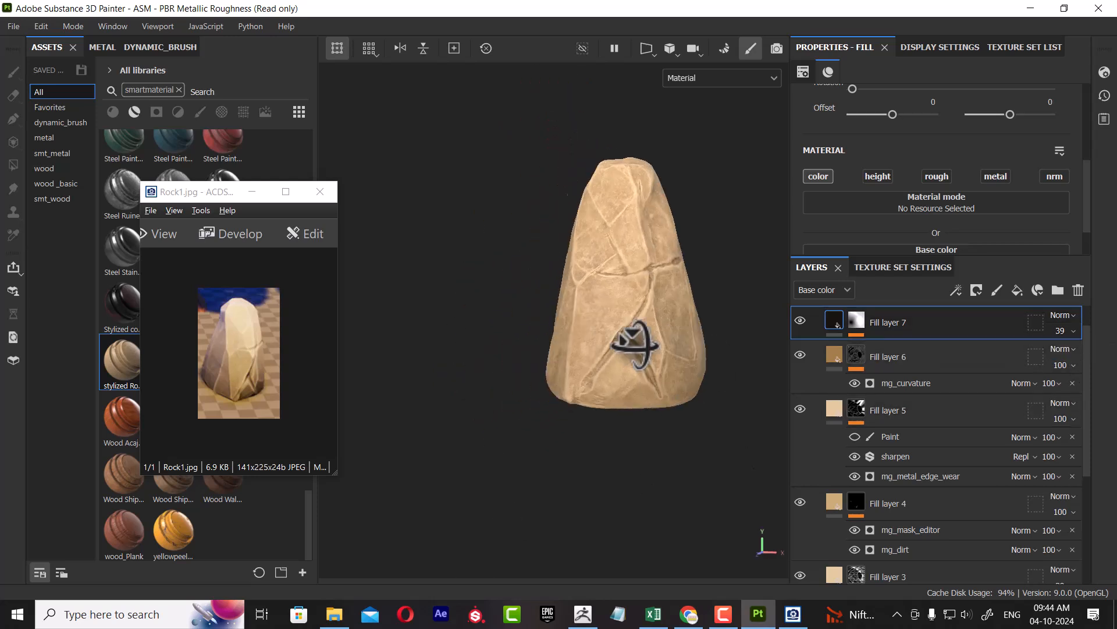
left_click_drag(635, 343, 532, 359, "alt")
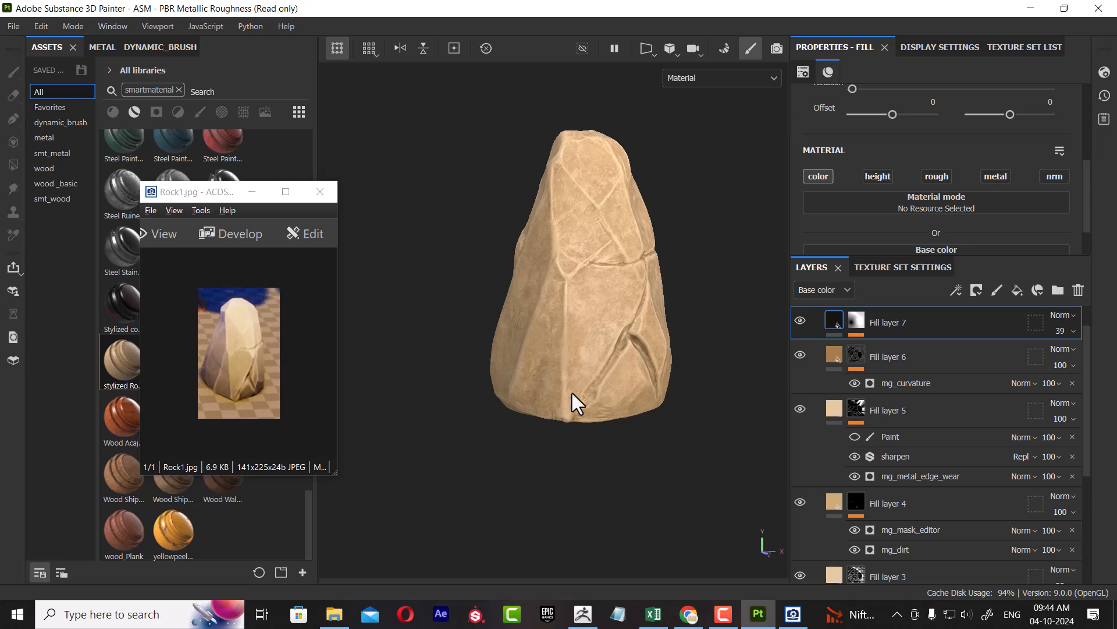
left_click(1070, 330)
mouse_move(1071, 355)
left_mouse_down()
mouse_move(1086, 357)
mouse_move(1074, 356)
left_mouse_up()
middle_click_drag(643, 346, 618, 380, "alt")
right_click_drag(618, 381, 729, 419, "alt")
Minimize the Rock1.jpg reference window and examine the finished rock material from the front.
left_click(251, 192)
left_click_drag(756, 353, 661, 354, "alt")
right_click_drag(662, 354, 675, 377, "alt")
middle_click_drag(675, 378, 693, 388, "alt")
left_click_drag(692, 390, 713, 428, "alt")
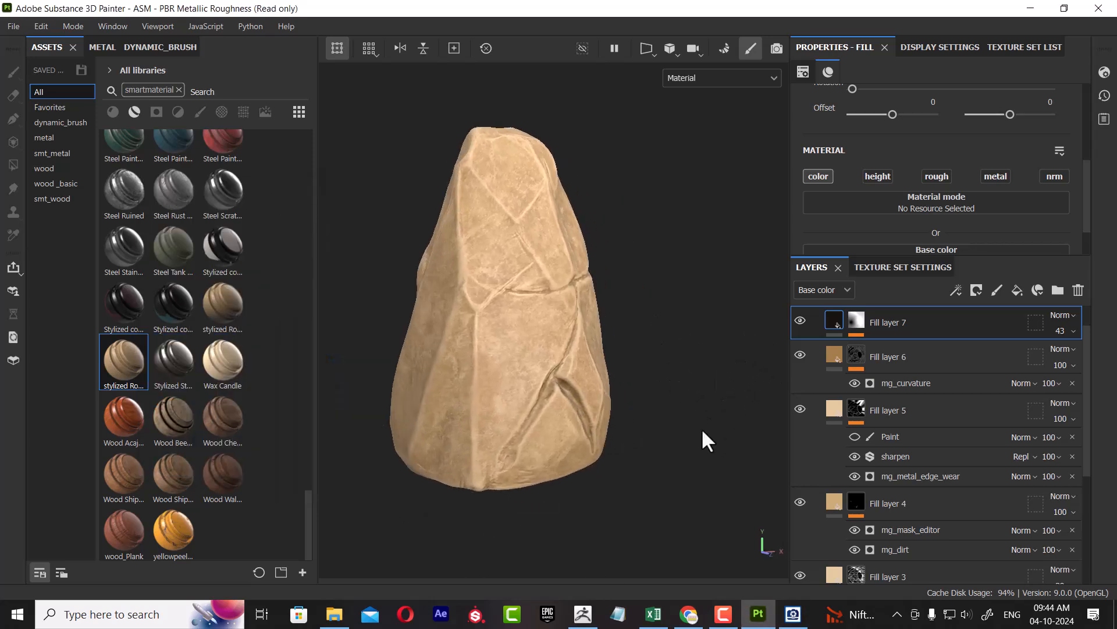